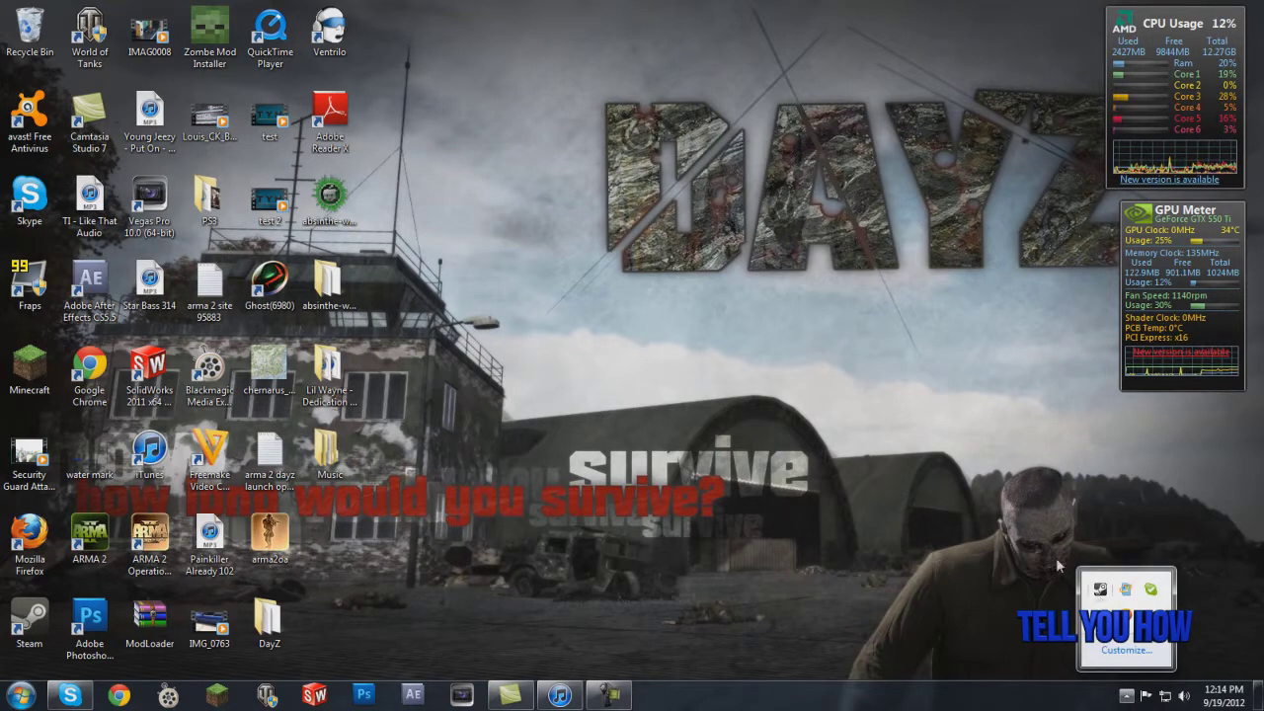
Step: Open Steam, search the store for arma, and view the ARMA II: Combined Operations page, passing the age check
{"action": "double_click", "coordinate": [1099, 590]}
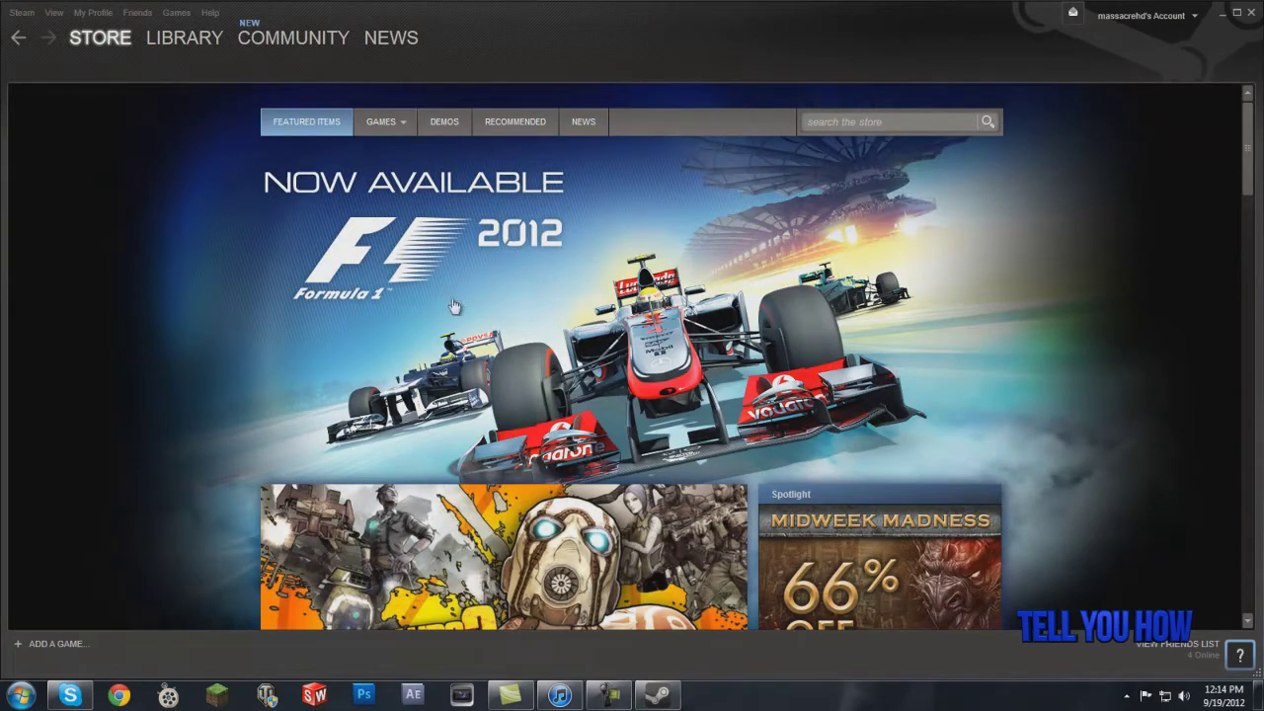
{"action": "left_click", "coordinate": [801, 119]}
{"action": "type", "text": "arma"}
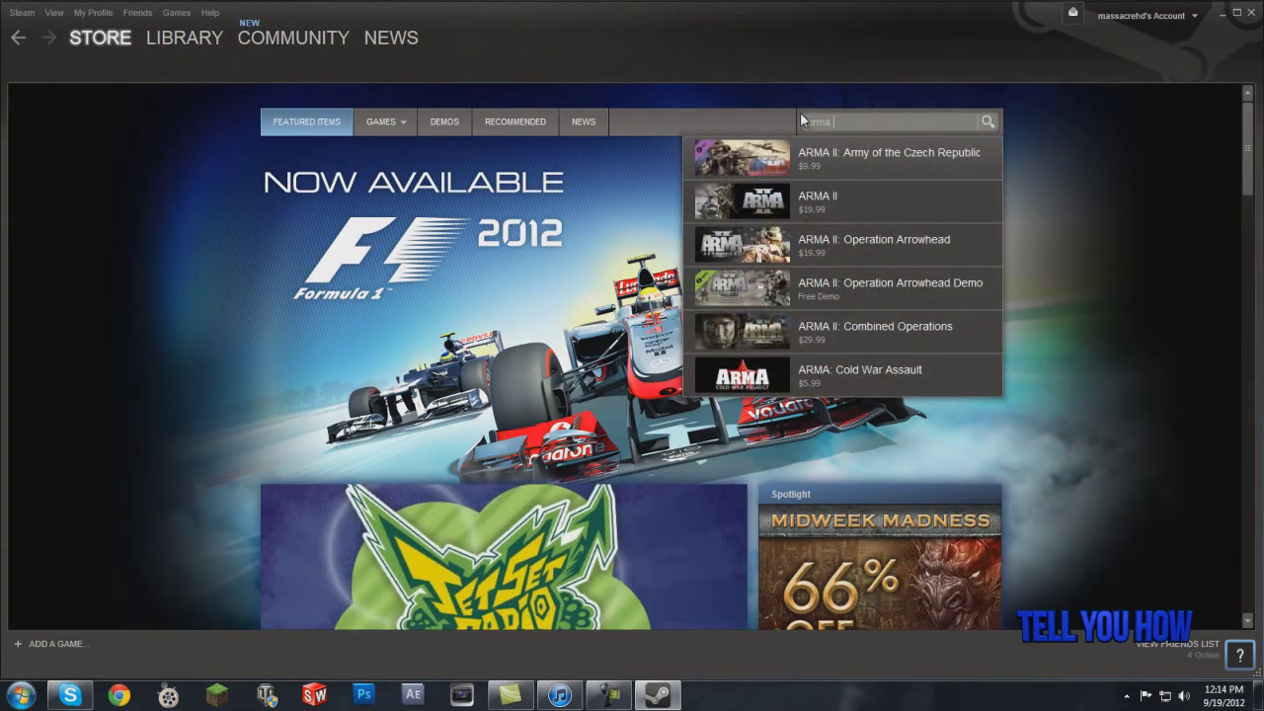
{"action": "left_click", "coordinate": [903, 334]}
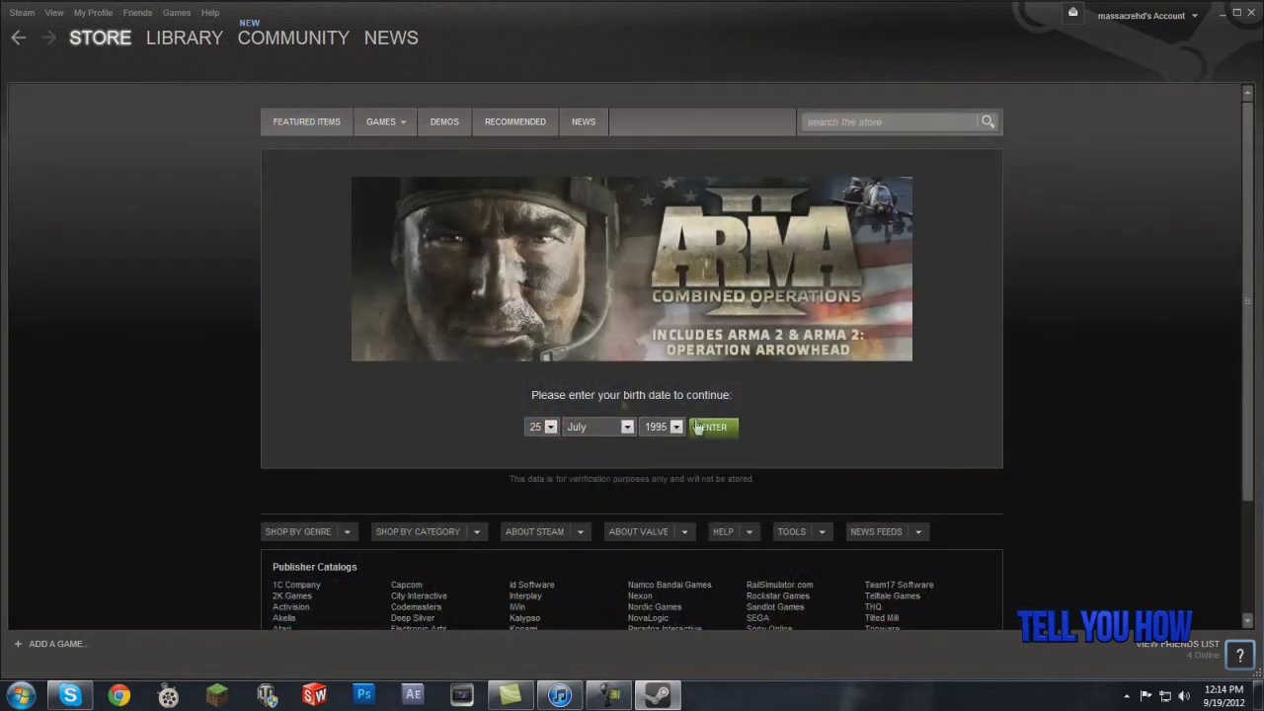
{"action": "left_click", "coordinate": [712, 427]}
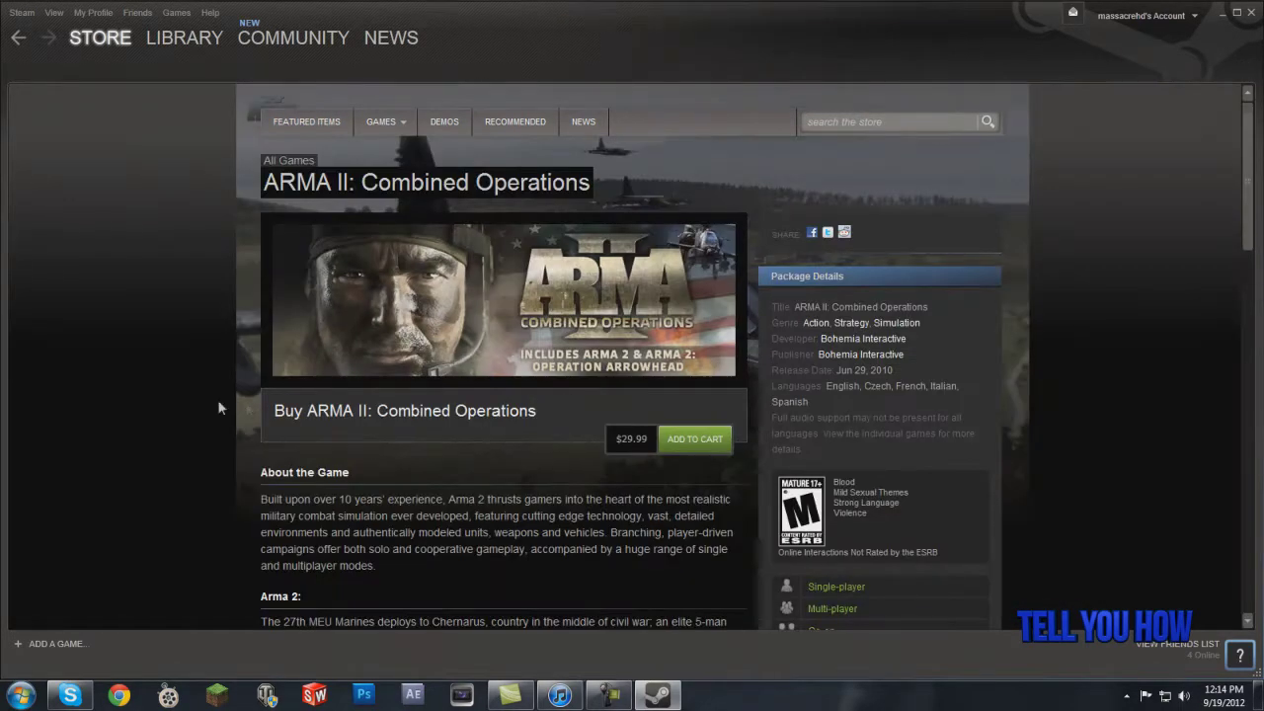
{"action": "scroll", "coordinate": [209, 405], "scroll_direction": "down", "scroll_amount": 1}
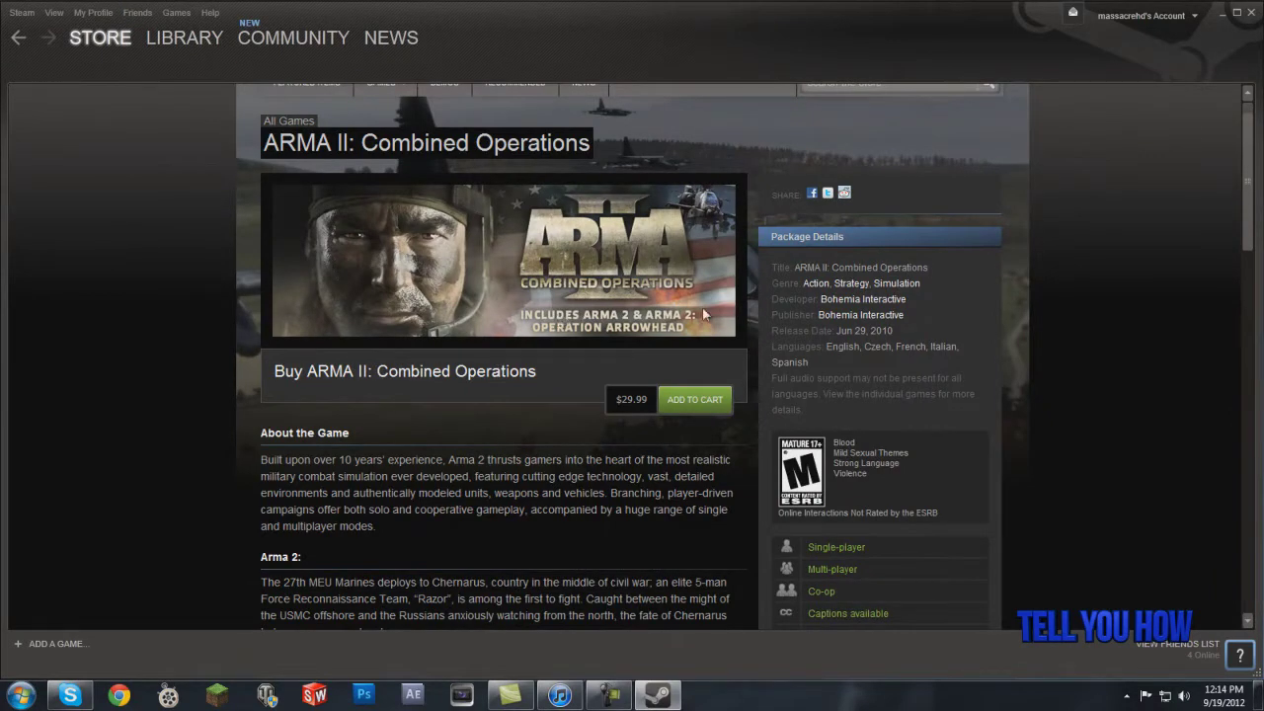
Step: Check the ARMA 2 and ARMA 2: Operation Arrowhead entries in the Steam game library
{"action": "left_click", "coordinate": [158, 38]}
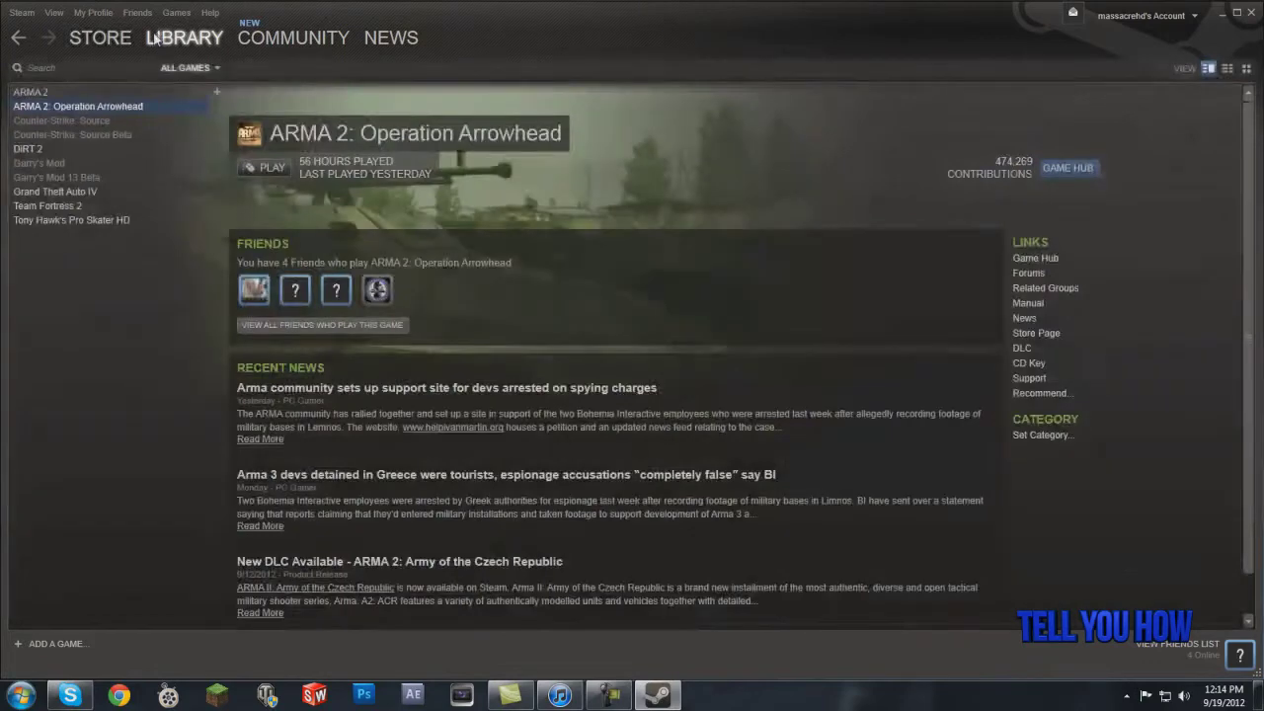
{"action": "left_click", "coordinate": [94, 91]}
{"action": "left_click", "coordinate": [99, 105]}
{"action": "left_click", "coordinate": [113, 92]}
{"action": "left_click", "coordinate": [119, 105]}
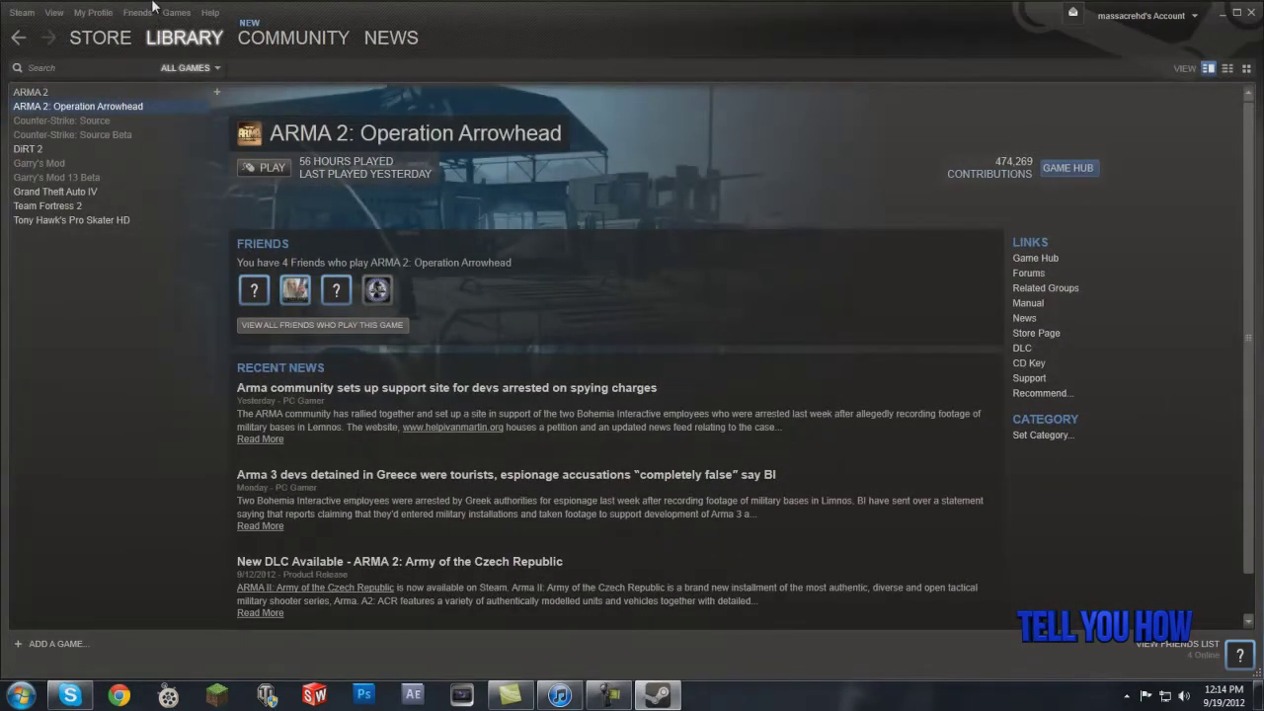
{"action": "left_click", "coordinate": [116, 92]}
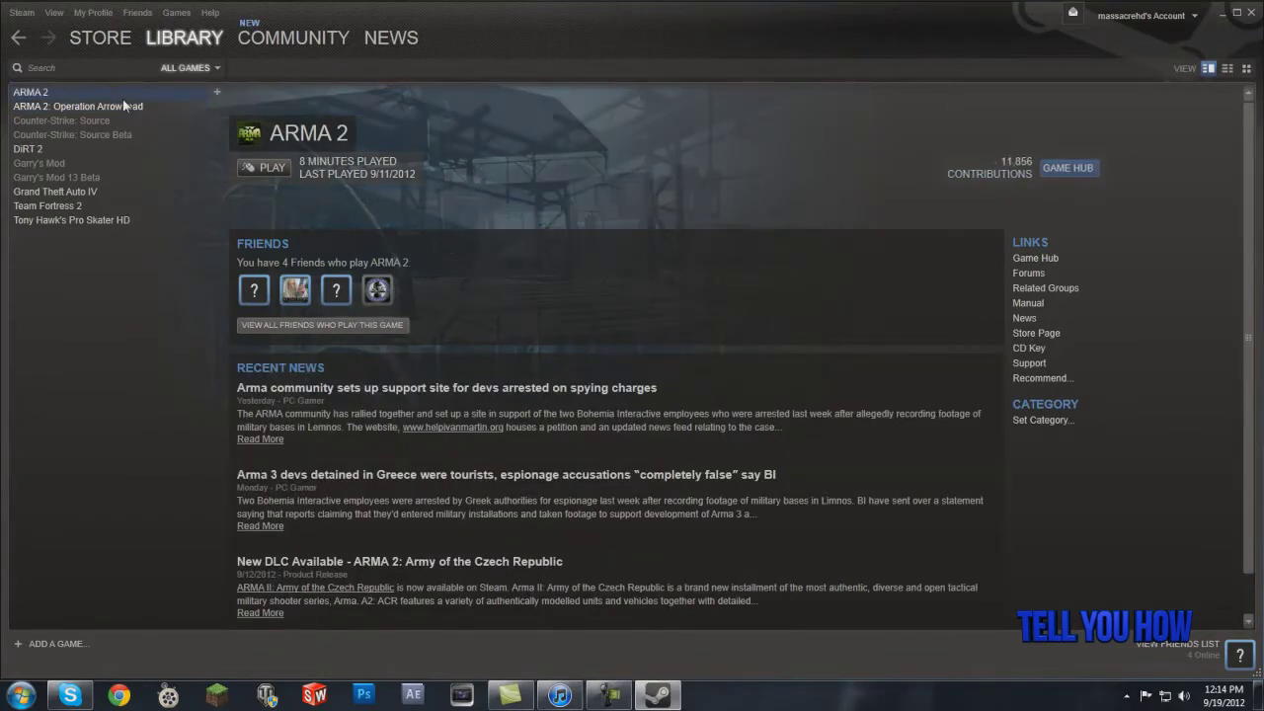
{"action": "left_click", "coordinate": [121, 106]}
{"action": "left_click", "coordinate": [123, 92]}
{"action": "left_click", "coordinate": [137, 107]}
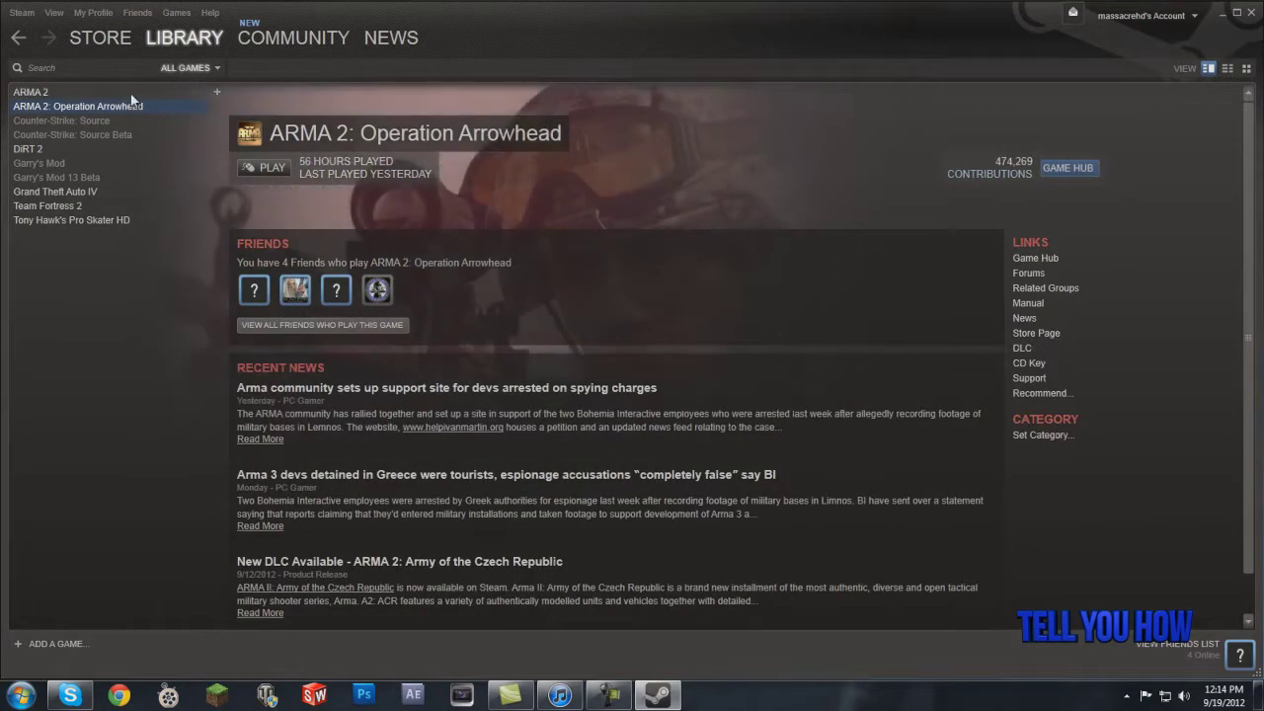
{"action": "left_click", "coordinate": [133, 91]}
{"action": "left_click", "coordinate": [139, 106]}
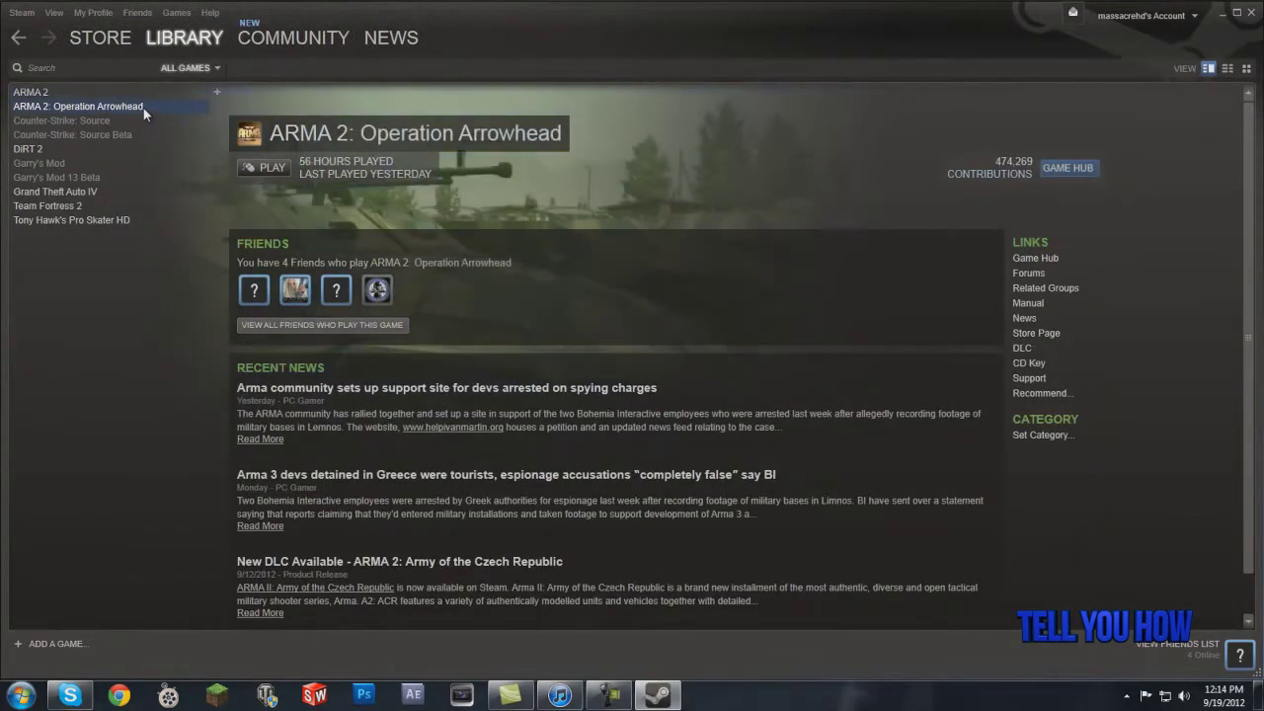
{"action": "left_click", "coordinate": [133, 92]}
{"action": "left_click", "coordinate": [136, 108]}
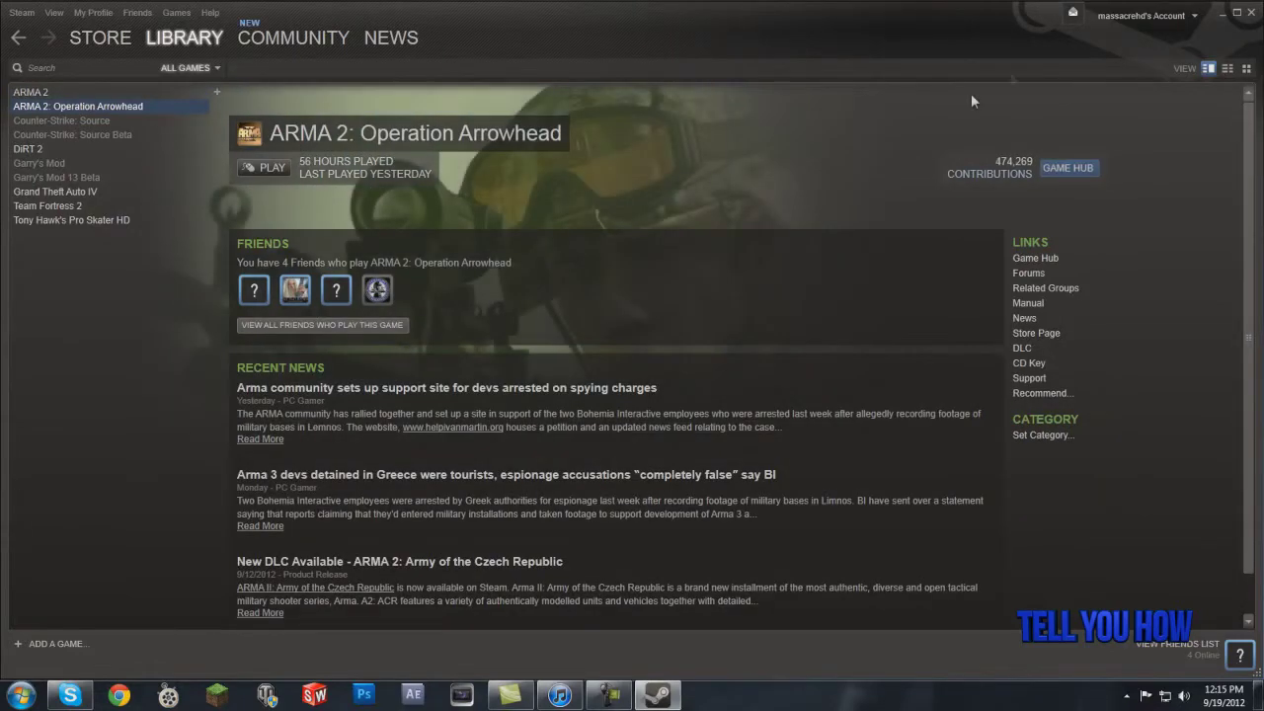
Step: Minimize Steam and browse in Windows Explorer to C:\Program Files (x86)\Steam\steamapps\common\arma 2 operation arrowhead
{"action": "left_click", "coordinate": [1223, 17]}
{"action": "left_click", "coordinate": [21, 695]}
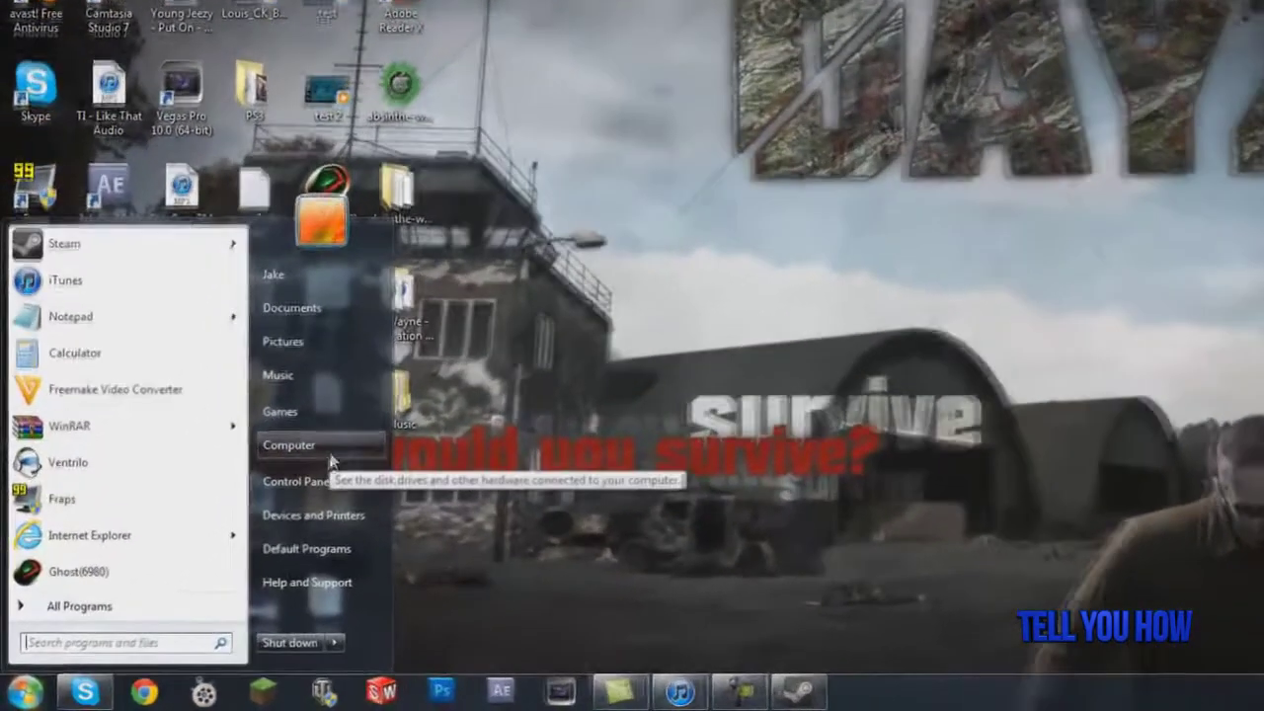
{"action": "left_click", "coordinate": [329, 456]}
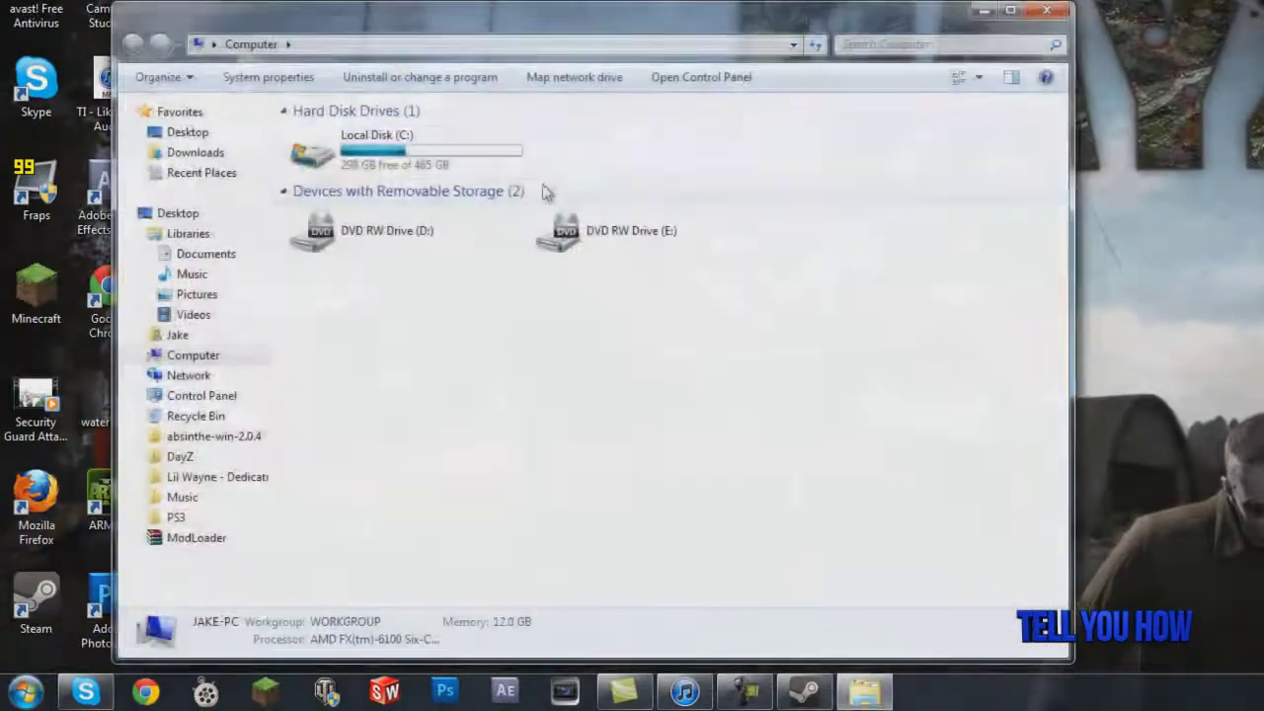
{"action": "double_click", "coordinate": [379, 156]}
{"action": "double_click", "coordinate": [398, 257]}
{"action": "scroll", "coordinate": [409, 316], "scroll_direction": "down", "scroll_amount": 8}
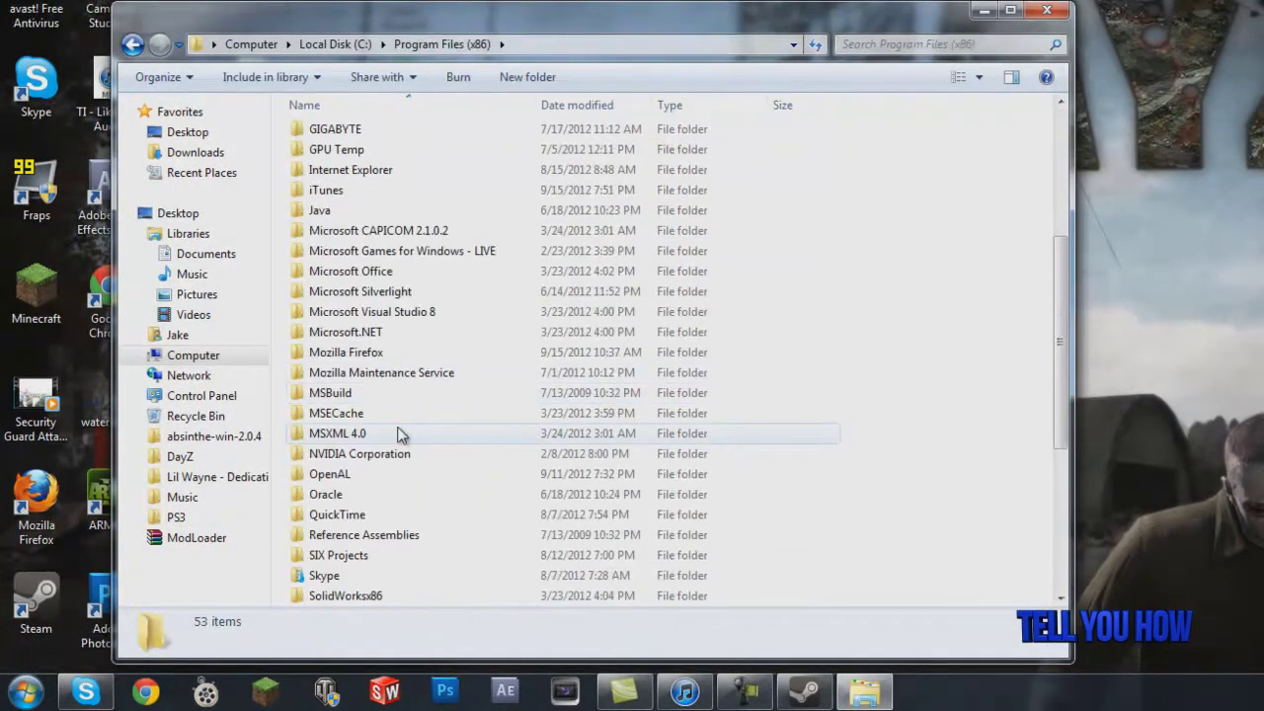
{"action": "double_click", "coordinate": [366, 474]}
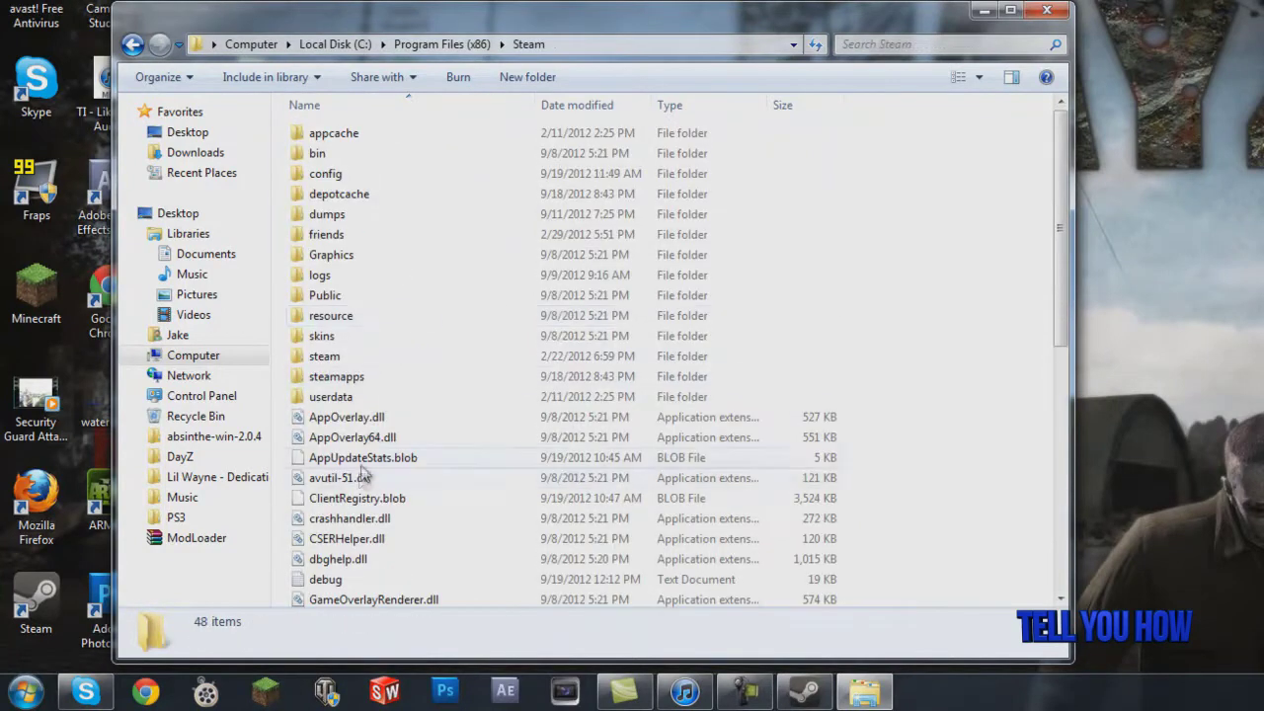
{"action": "double_click", "coordinate": [381, 386]}
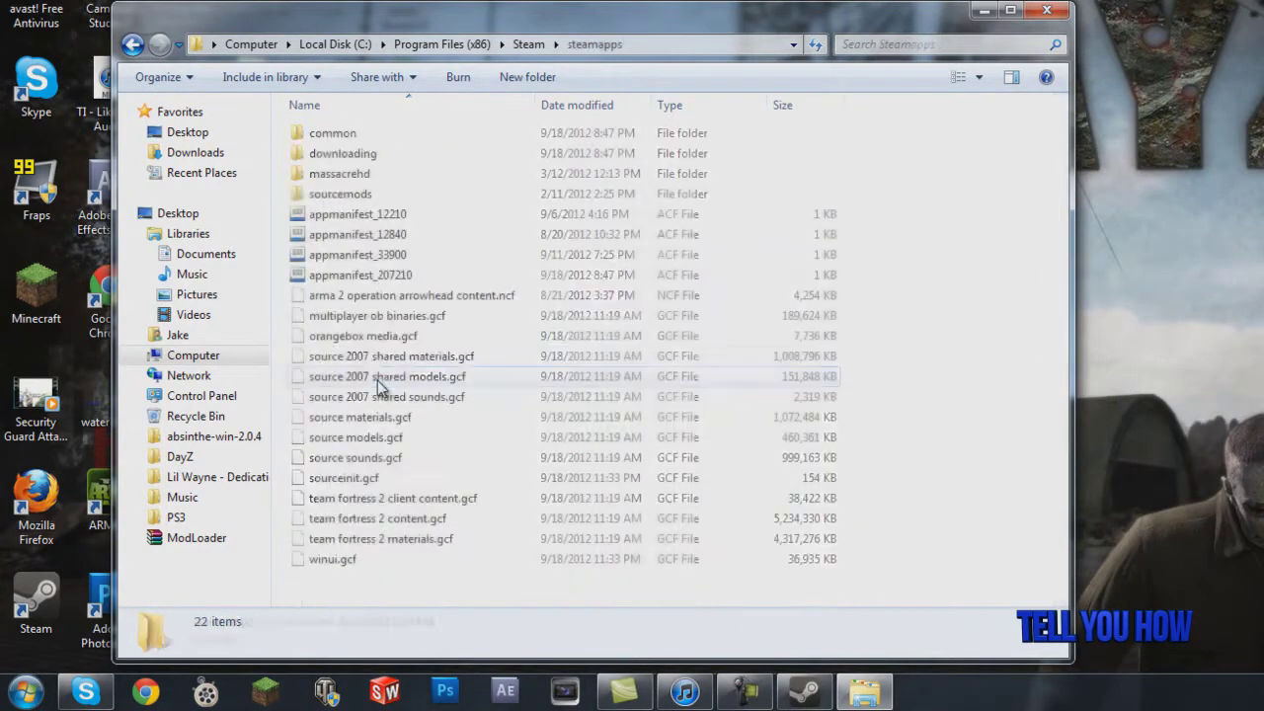
{"action": "double_click", "coordinate": [385, 136]}
{"action": "double_click", "coordinate": [393, 158]}
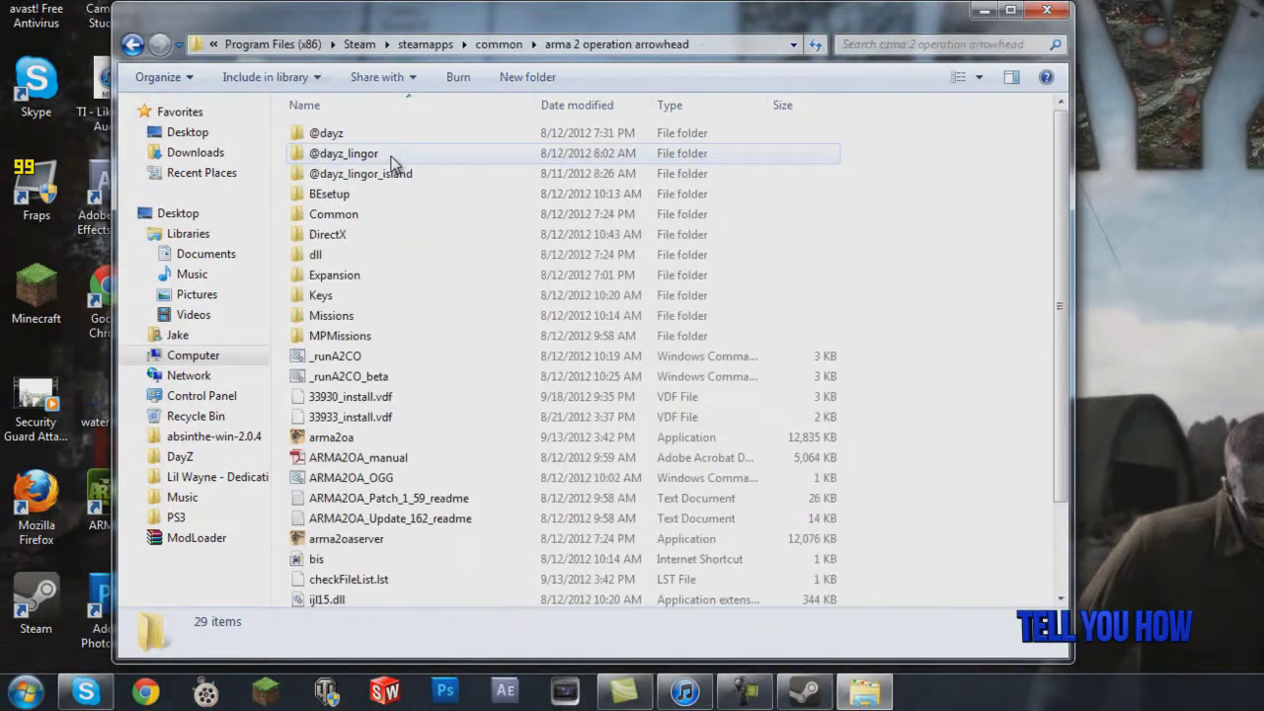
{"action": "scroll", "coordinate": [394, 273], "scroll_direction": "down", "scroll_amount": 2}
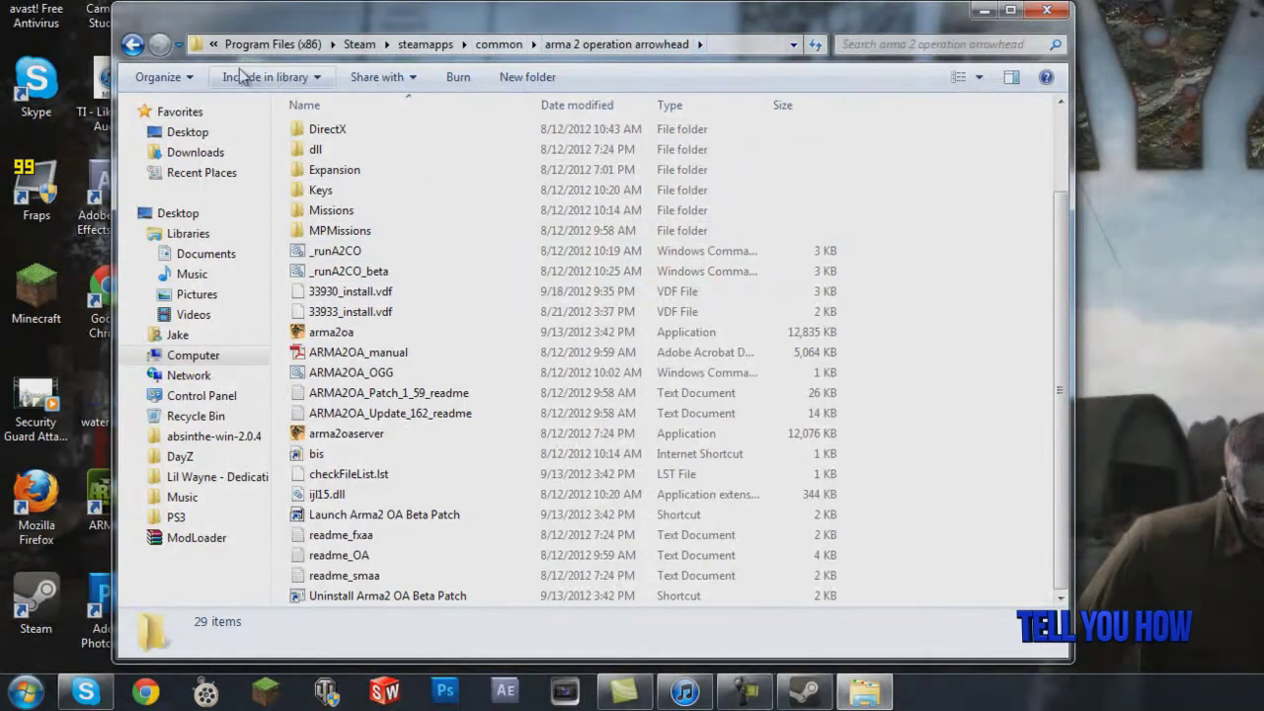
{"action": "scroll", "coordinate": [513, 177], "scroll_direction": "up", "scroll_amount": 2}
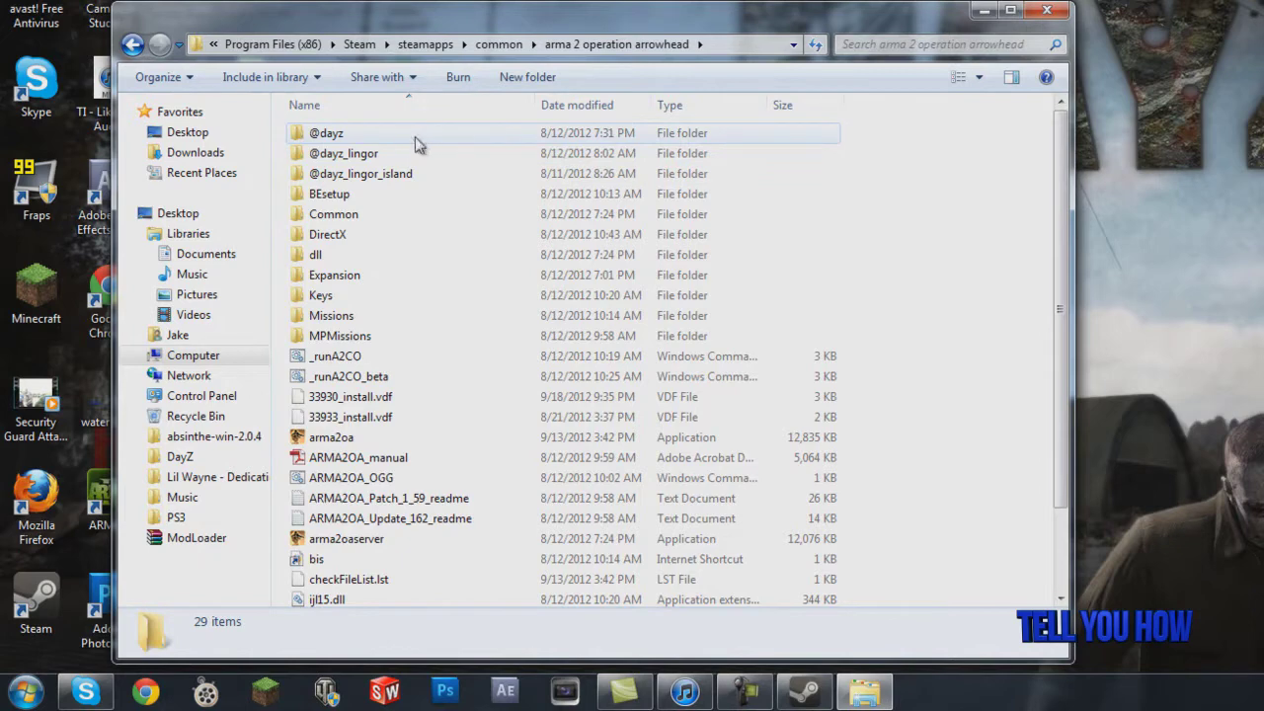
{"action": "left_click", "coordinate": [343, 142]}
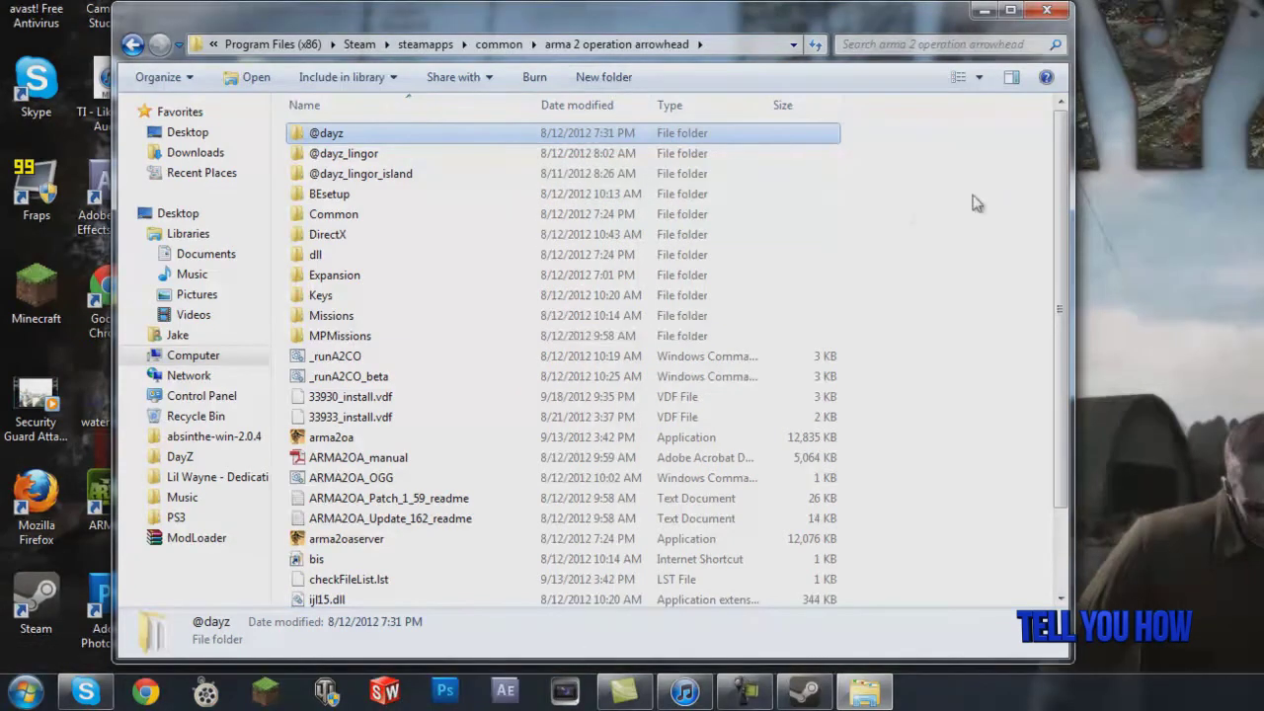
{"action": "double_click", "coordinate": [343, 135]}
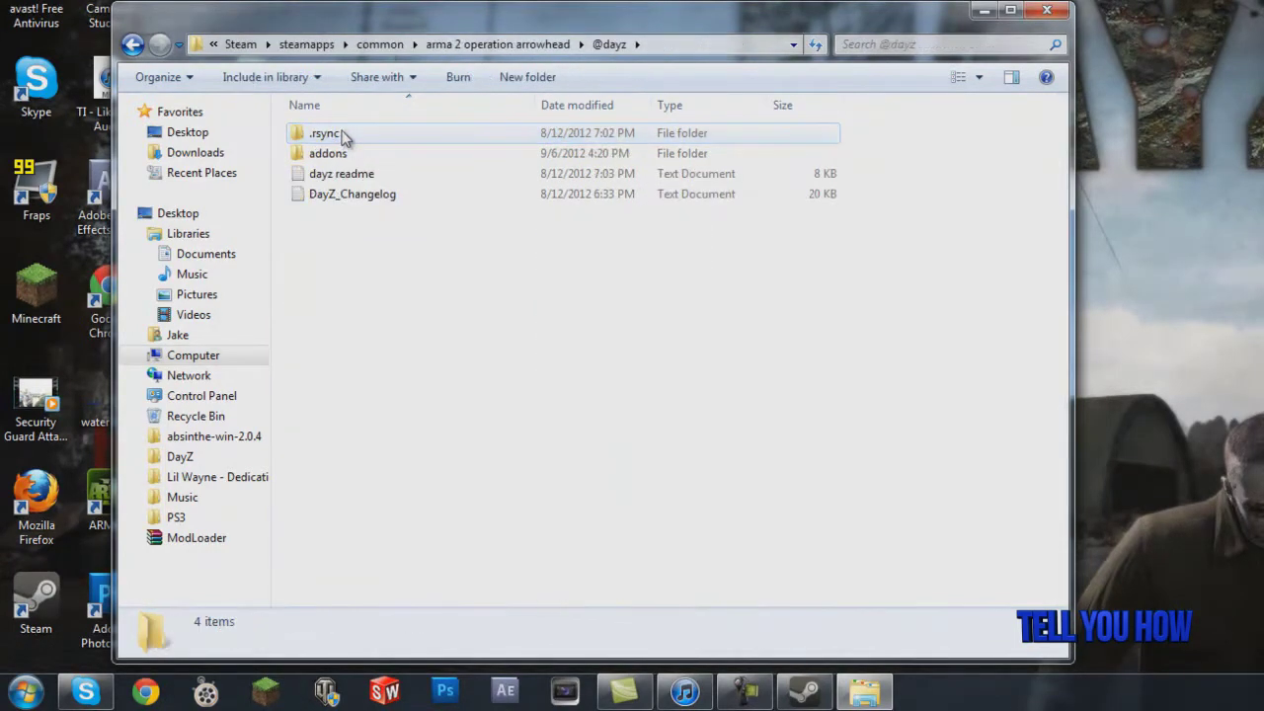
{"action": "left_click", "coordinate": [346, 155]}
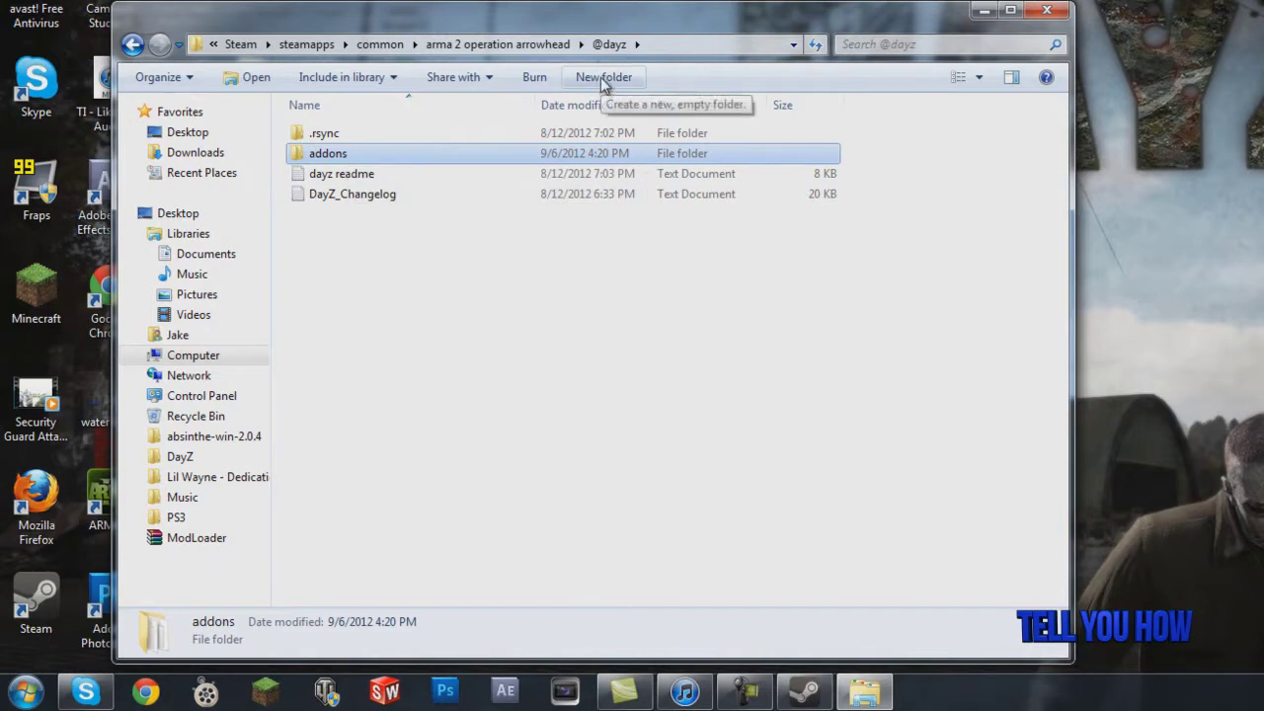
{"action": "double_click", "coordinate": [357, 158]}
{"action": "left_click", "coordinate": [135, 54]}
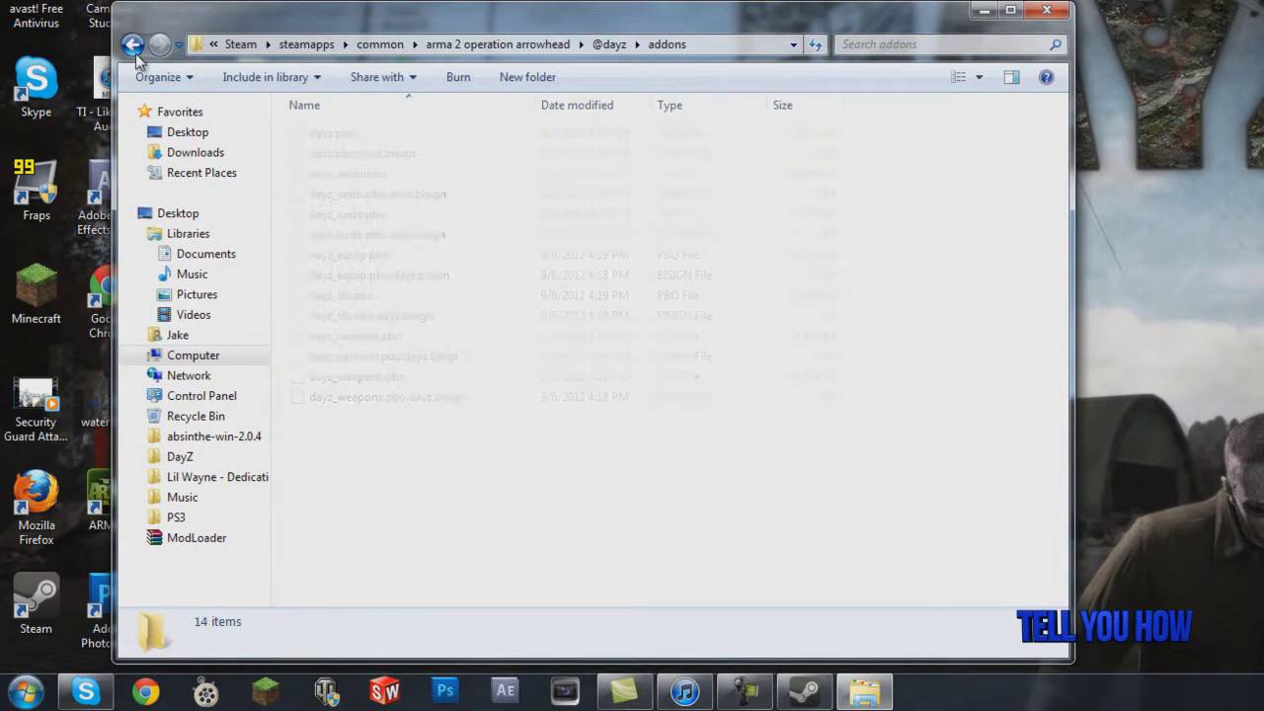
{"action": "left_click", "coordinate": [133, 44]}
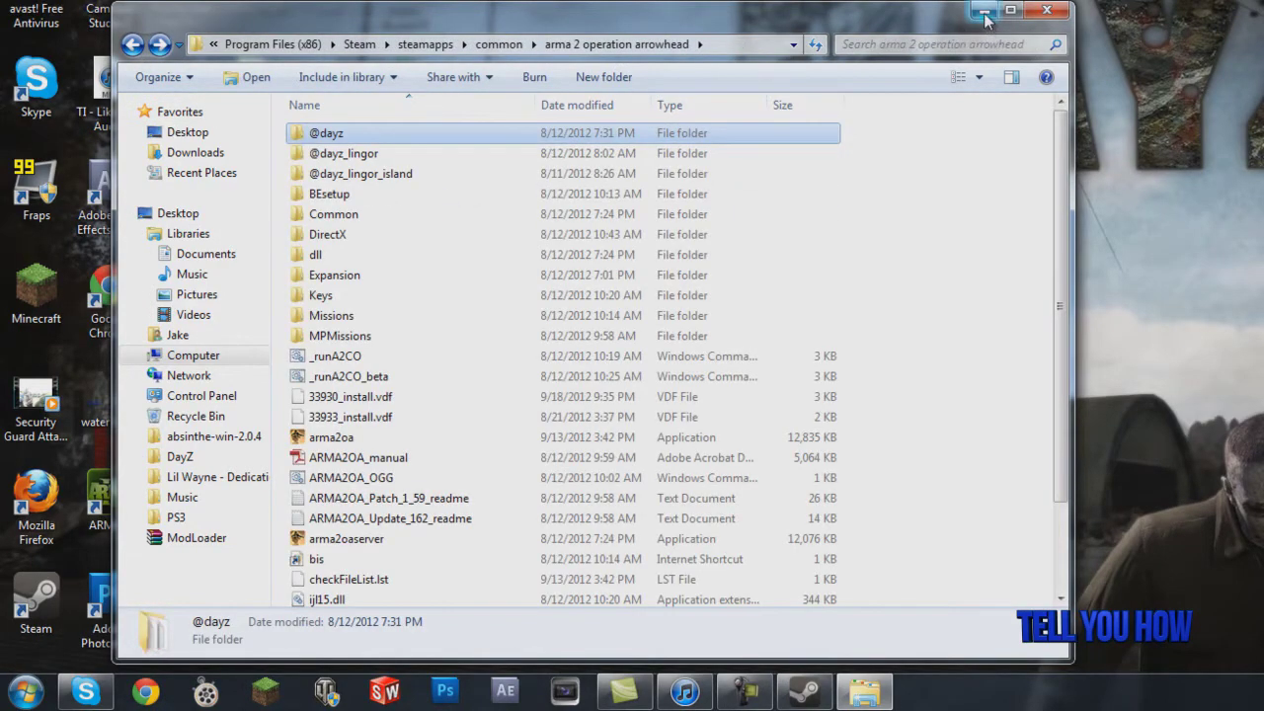
{"action": "left_click", "coordinate": [984, 12]}
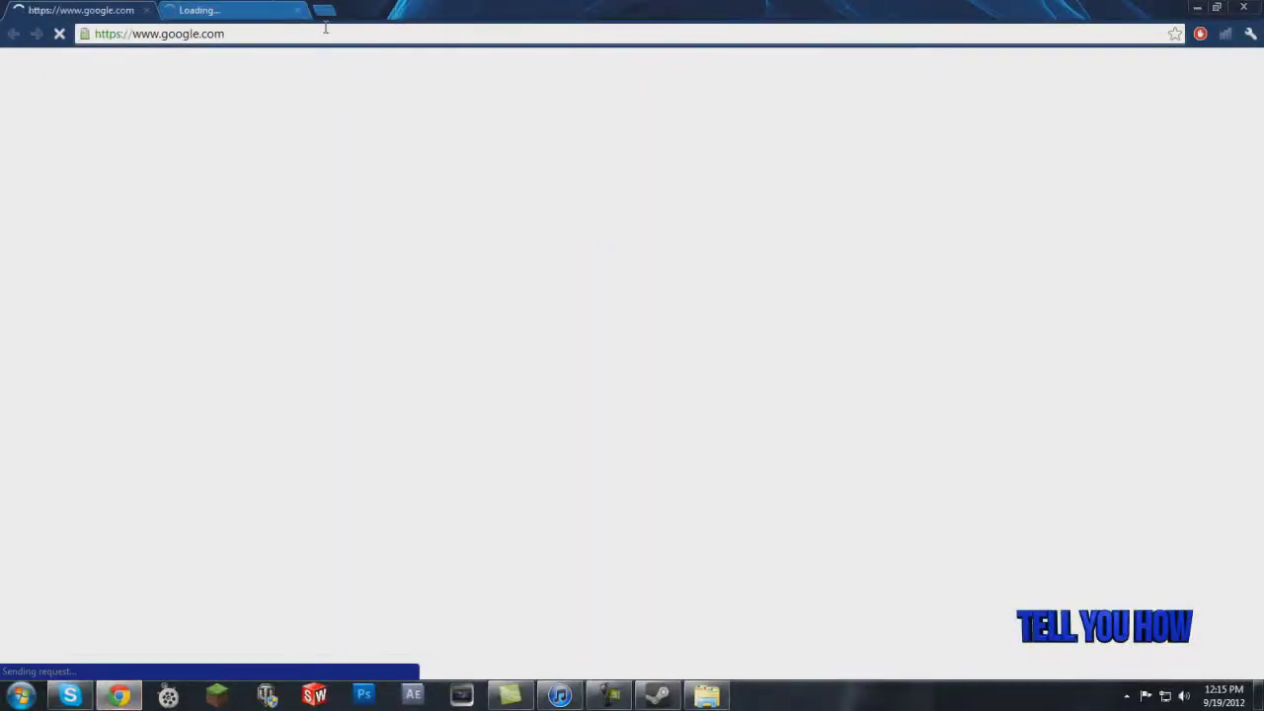
Step: In Chrome, close the extra tab, search for "dayz mod" and open the download page on dayzmod.com
{"action": "left_click", "coordinate": [296, 12]}
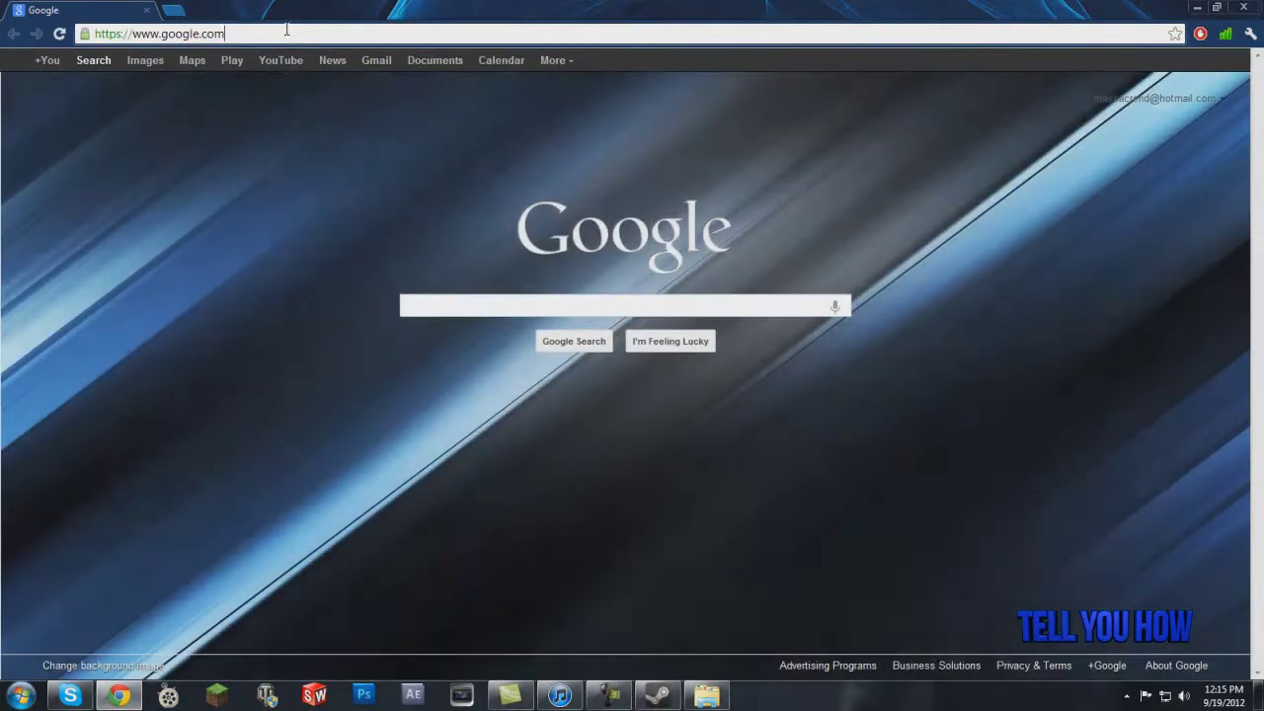
{"action": "left_click", "coordinate": [287, 32]}
{"action": "type", "text": "dayz "}
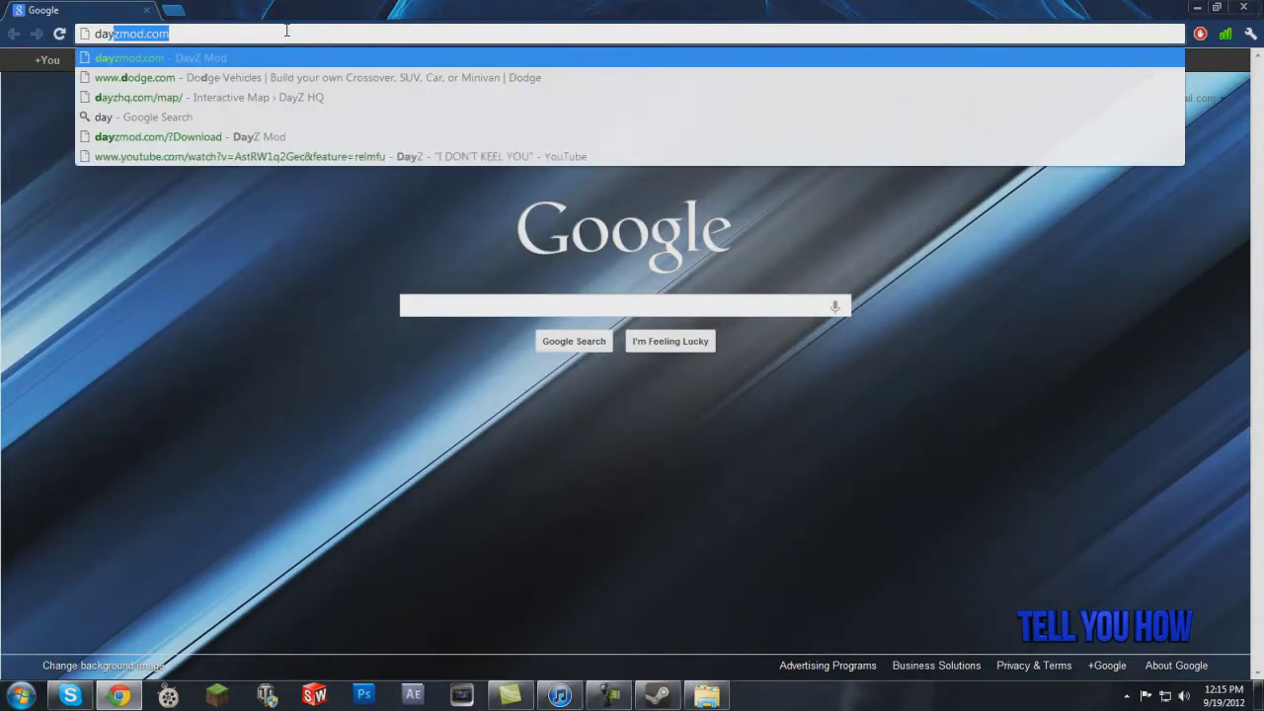
{"action": "type", "text": "mo"}
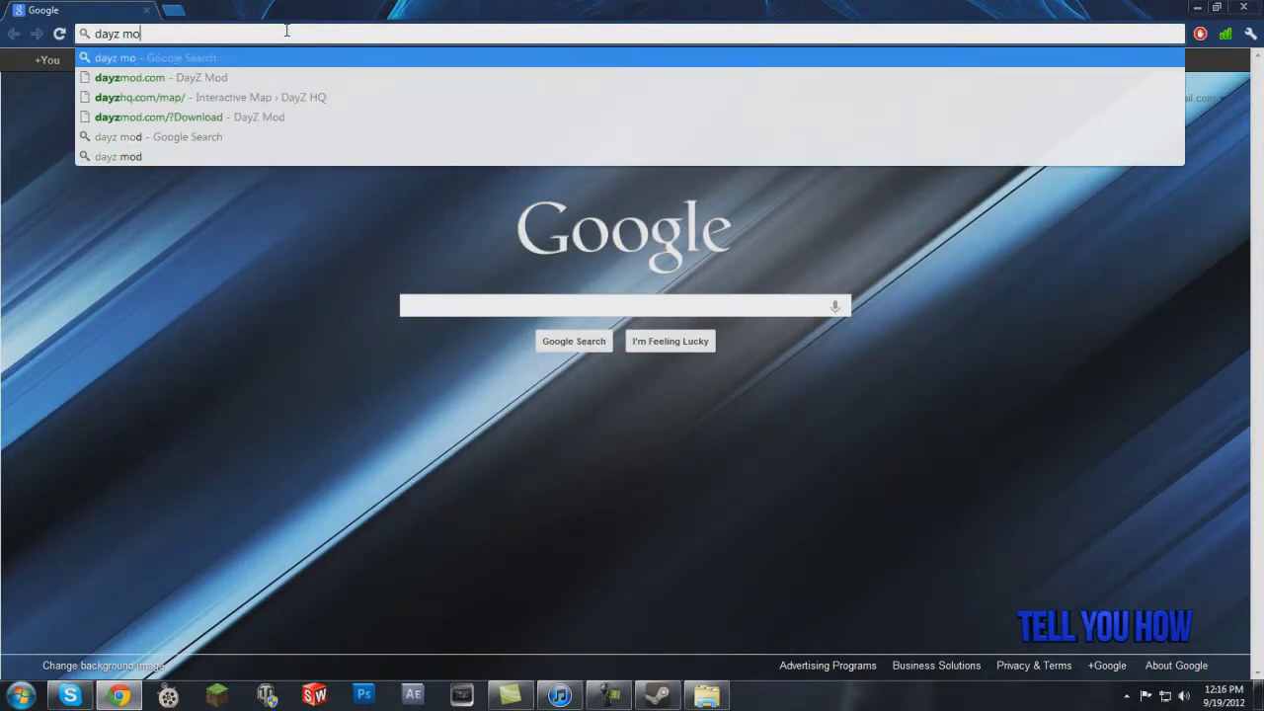
{"action": "type", "text": "d"}
{"action": "key", "text": "Return"}
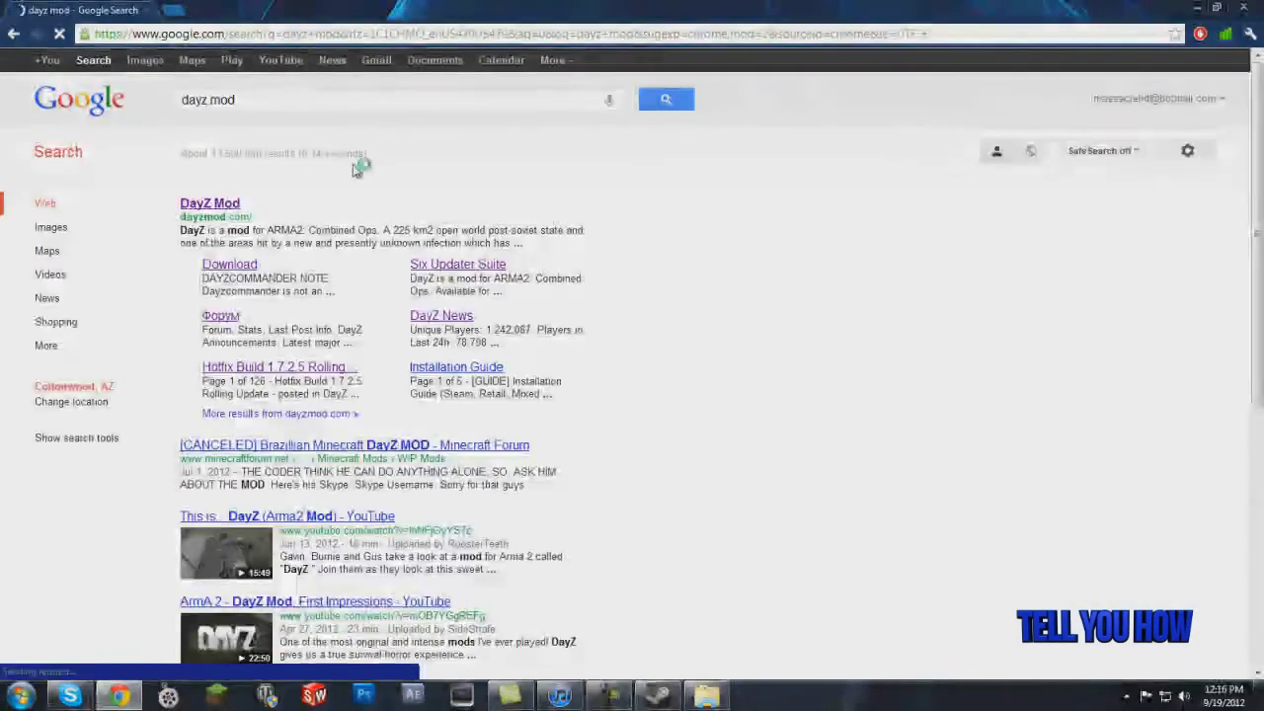
{"action": "left_click", "coordinate": [215, 206]}
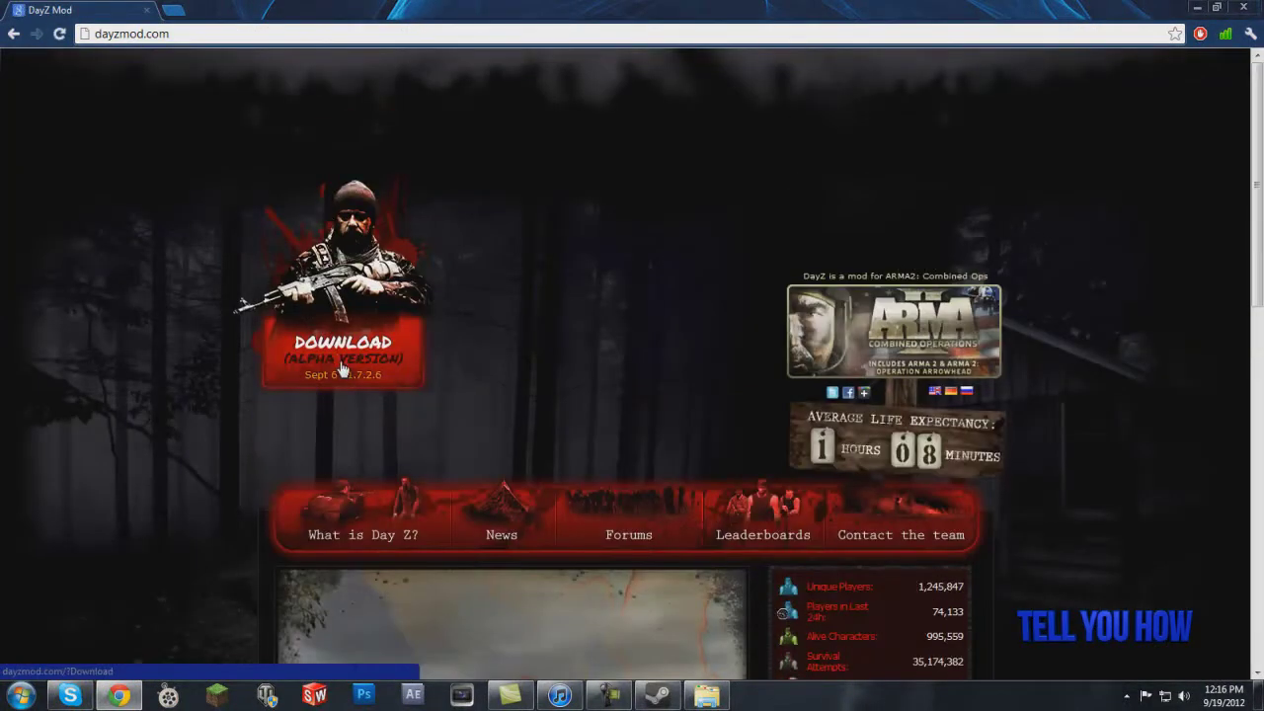
{"action": "left_click", "coordinate": [343, 367]}
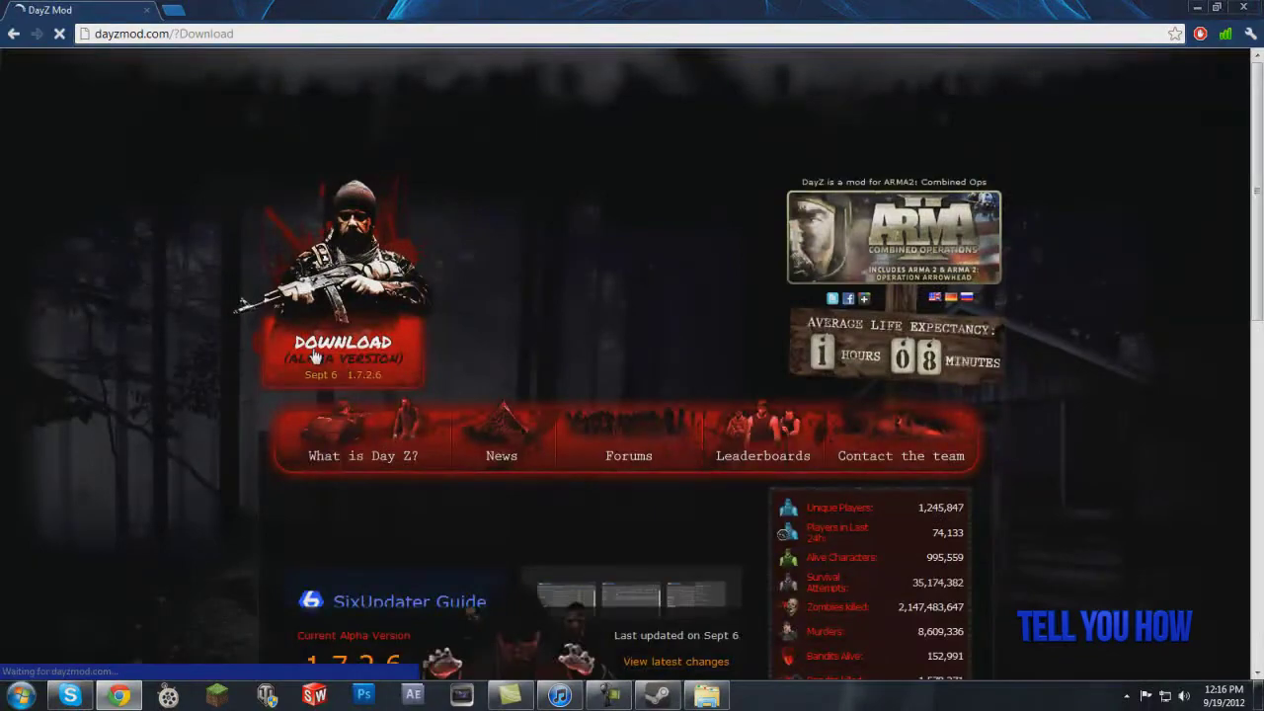
Step: Download the DayZ torrent file listed below the manual installation mirrors and dismiss the download notice
{"action": "scroll", "coordinate": [221, 355], "scroll_direction": "down", "scroll_amount": 3}
{"action": "scroll", "coordinate": [213, 326], "scroll_direction": "up", "scroll_amount": 2}
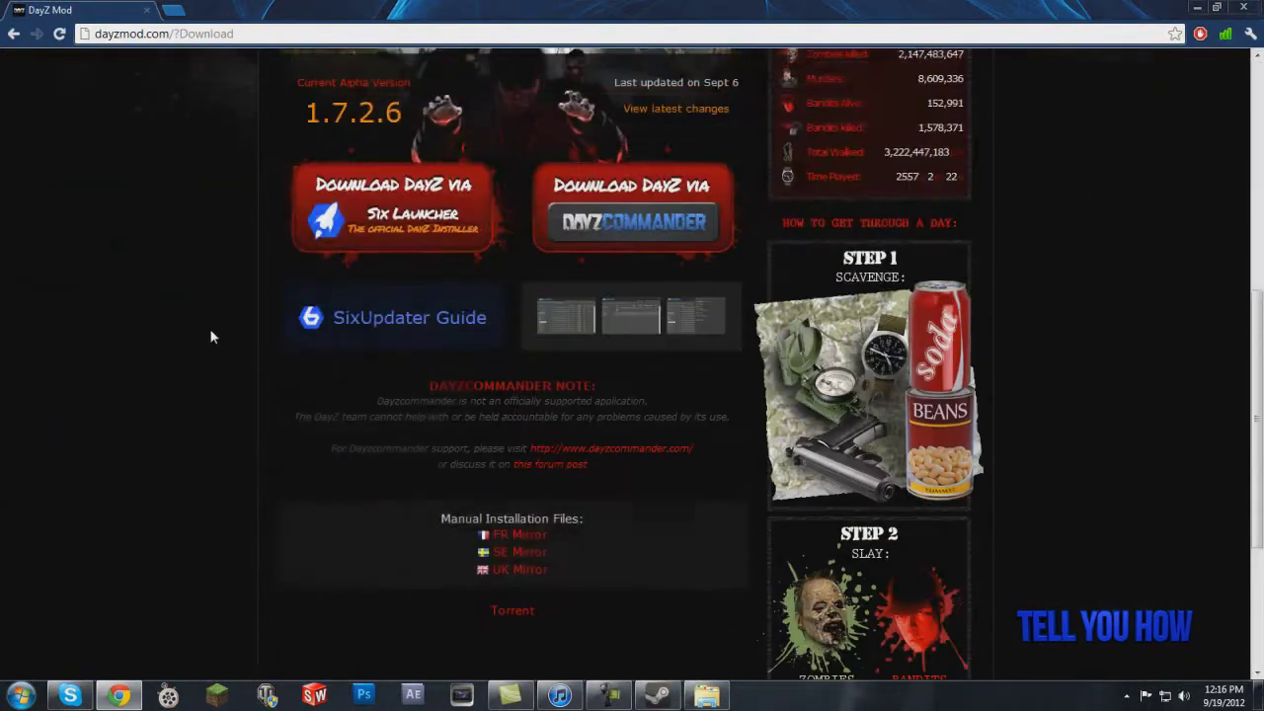
{"action": "scroll", "coordinate": [202, 345], "scroll_direction": "down", "scroll_amount": 3}
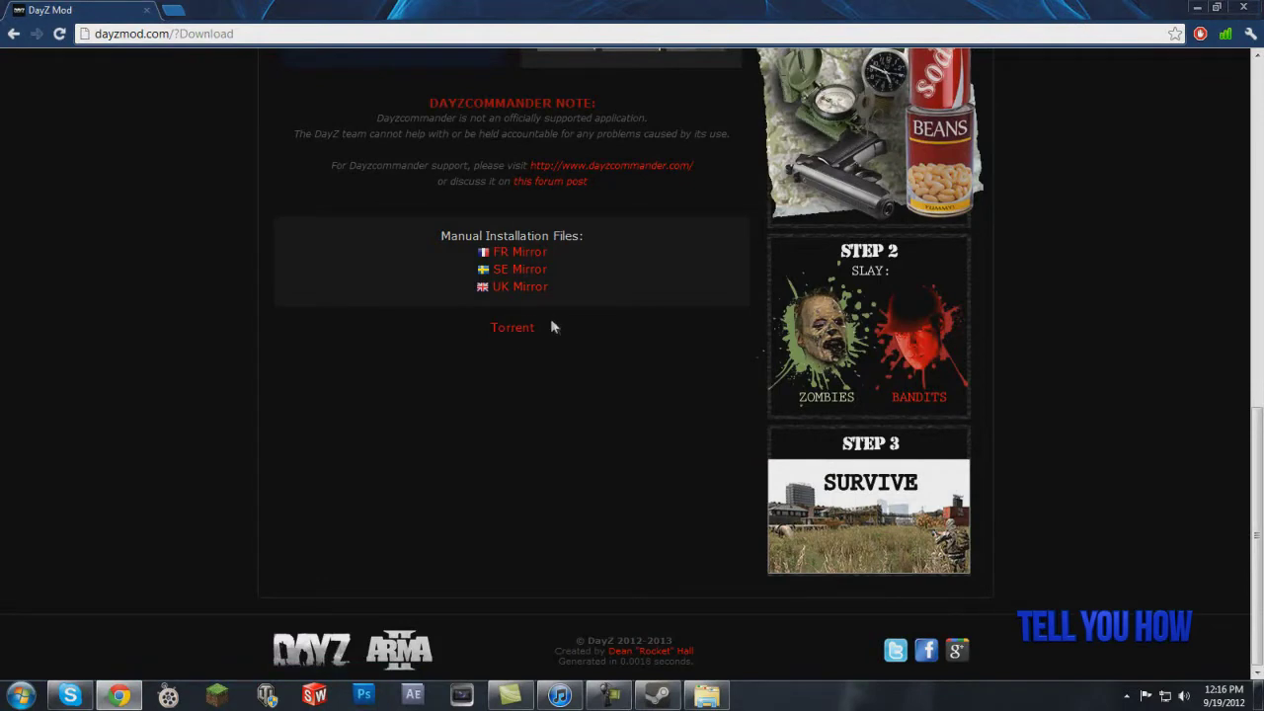
{"action": "left_click", "coordinate": [512, 330]}
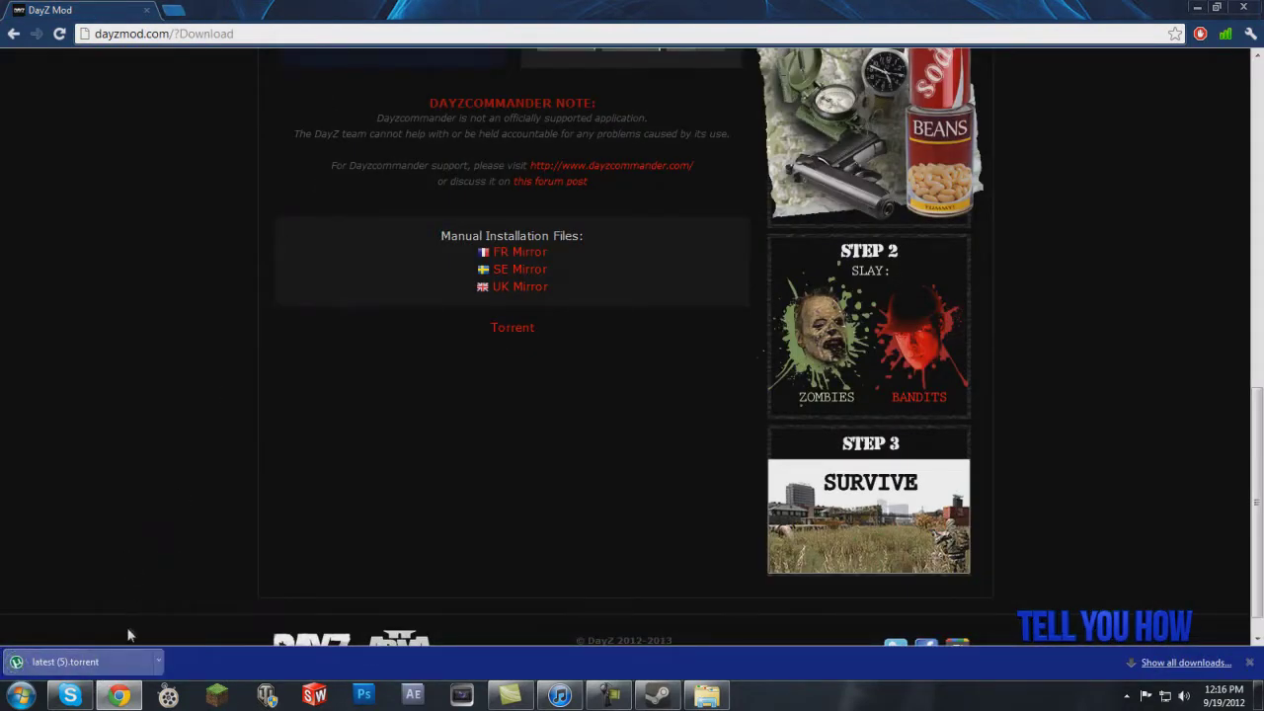
{"action": "left_click", "coordinate": [1251, 662]}
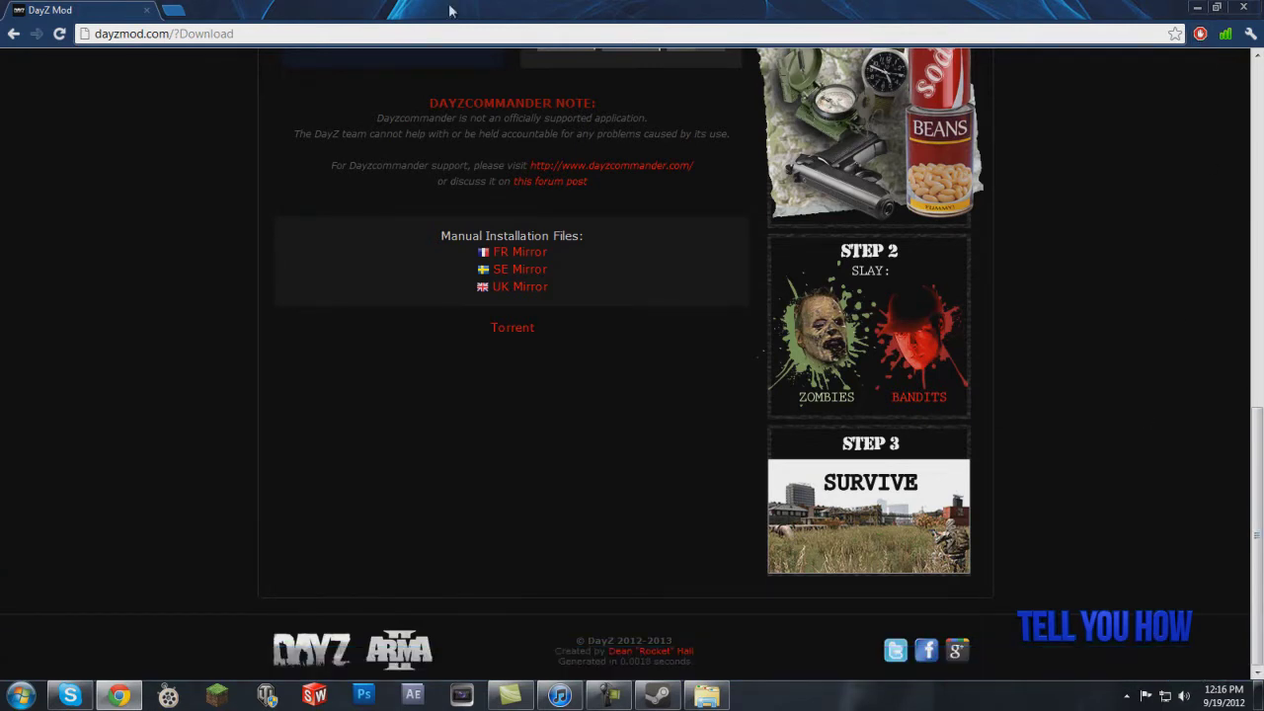
Step: Search Google for "u torrent" in a new browser tab, then leave the results
{"action": "left_click", "coordinate": [170, 11]}
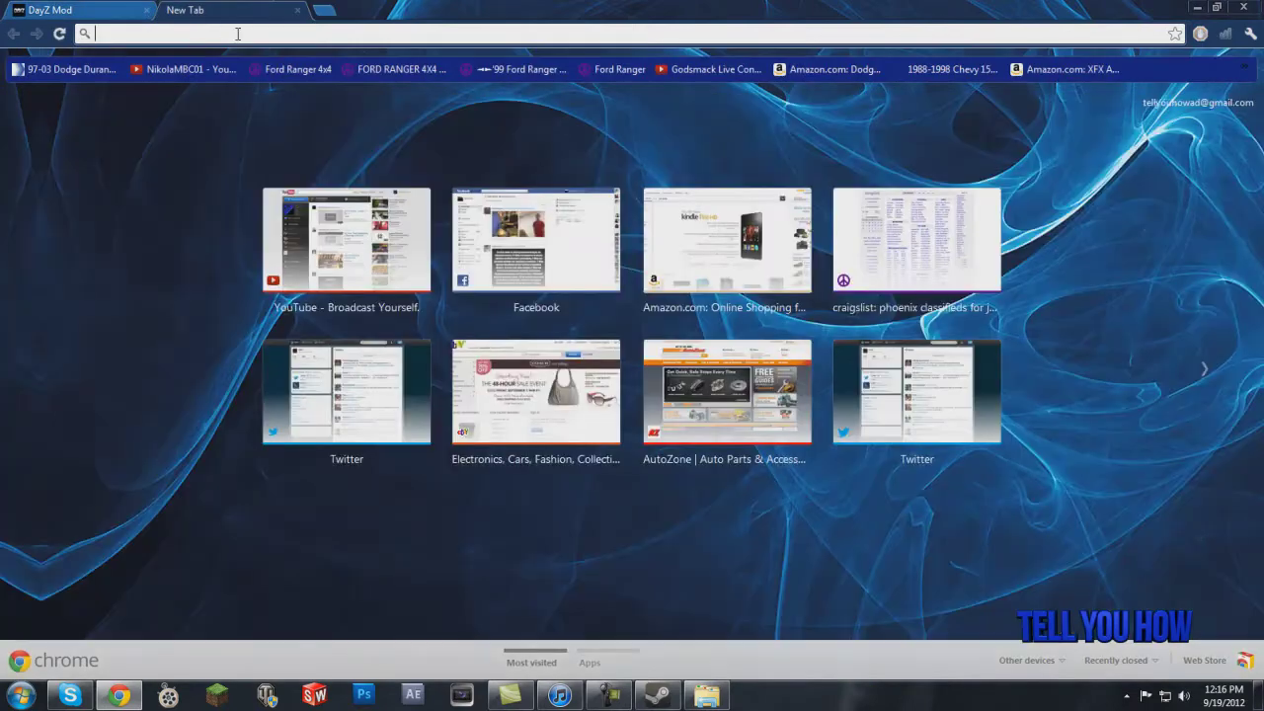
{"action": "type", "text": "u to"}
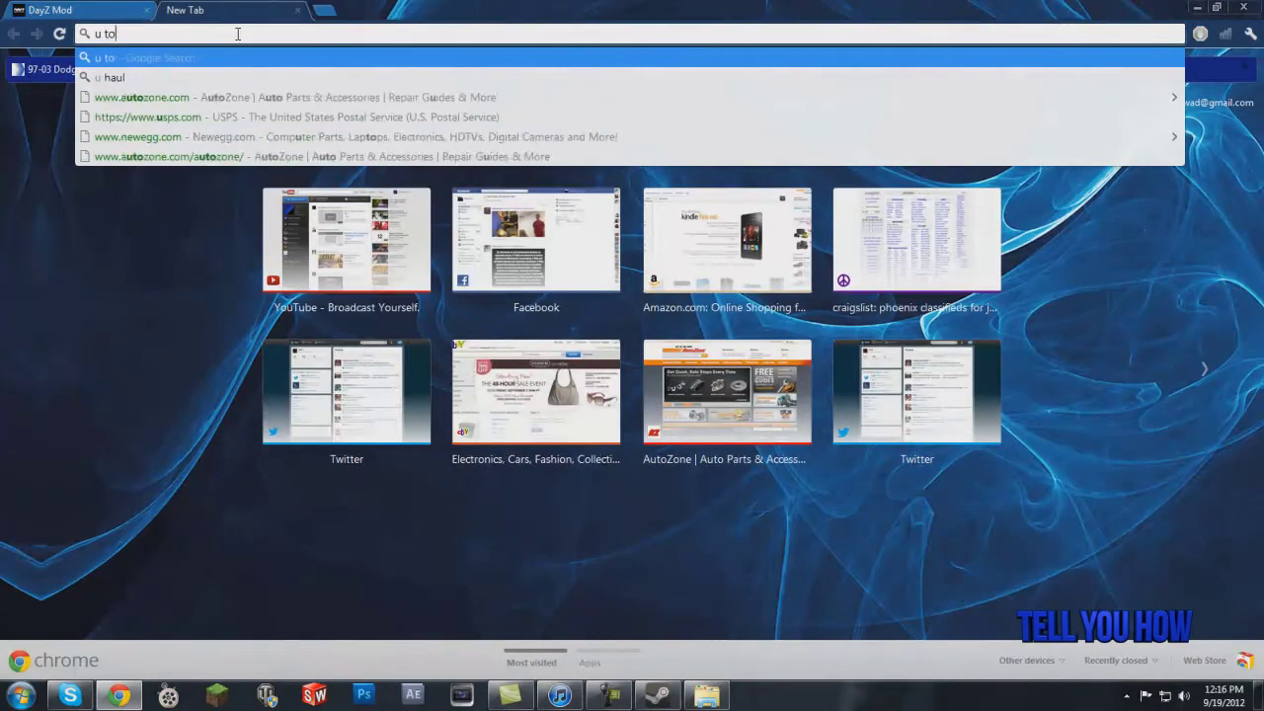
{"action": "type", "text": "rrent"}
{"action": "key", "text": "Return"}
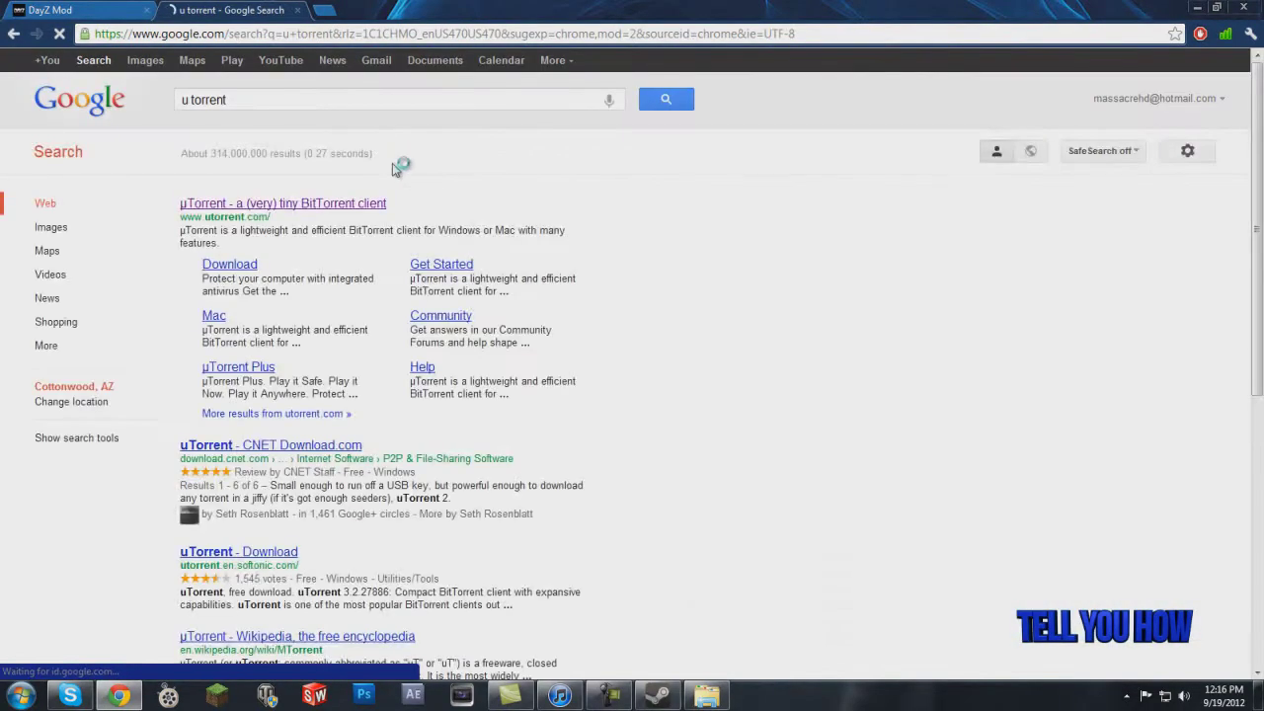
{"action": "left_click", "coordinate": [312, 10]}
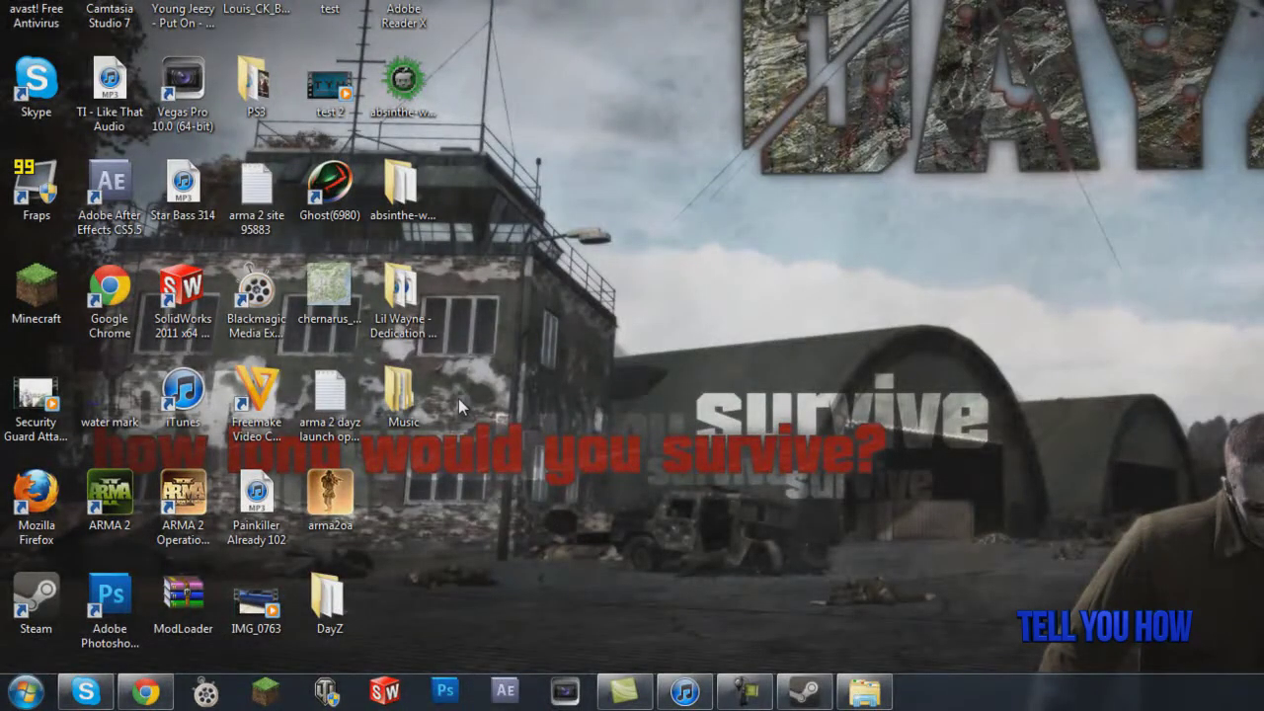
{"action": "left_click", "coordinate": [867, 696]}
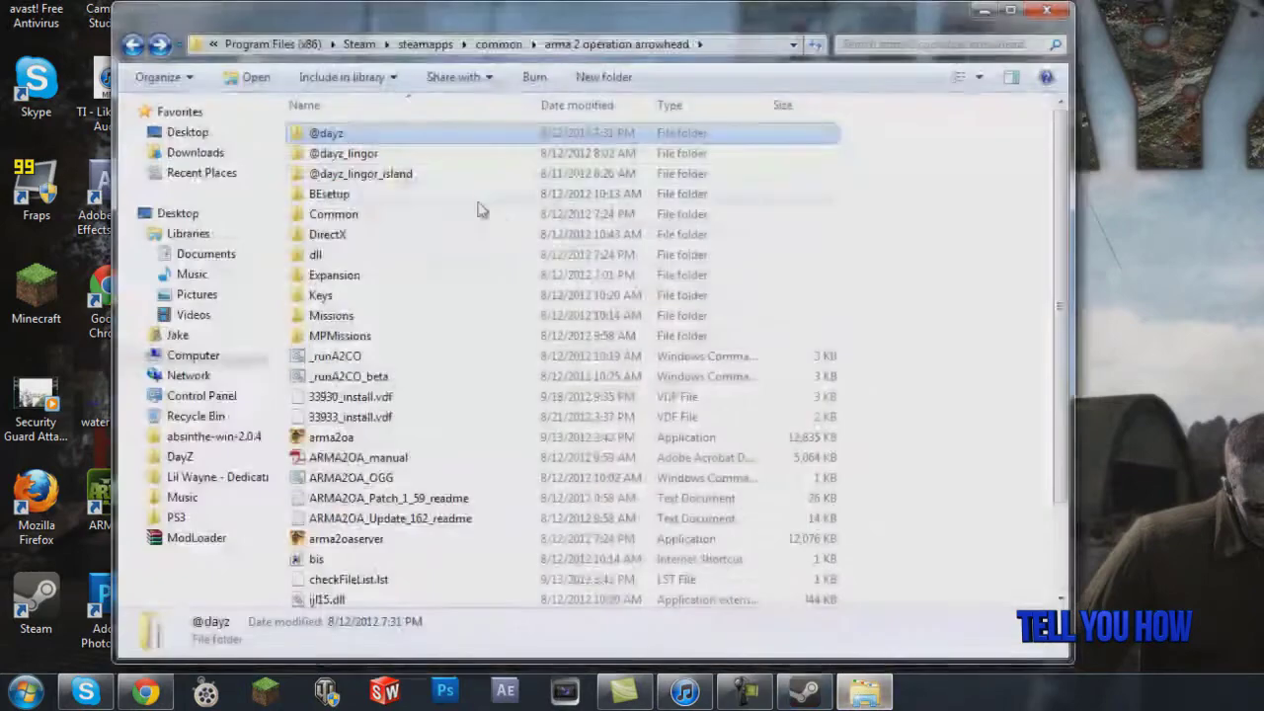
{"action": "double_click", "coordinate": [372, 138]}
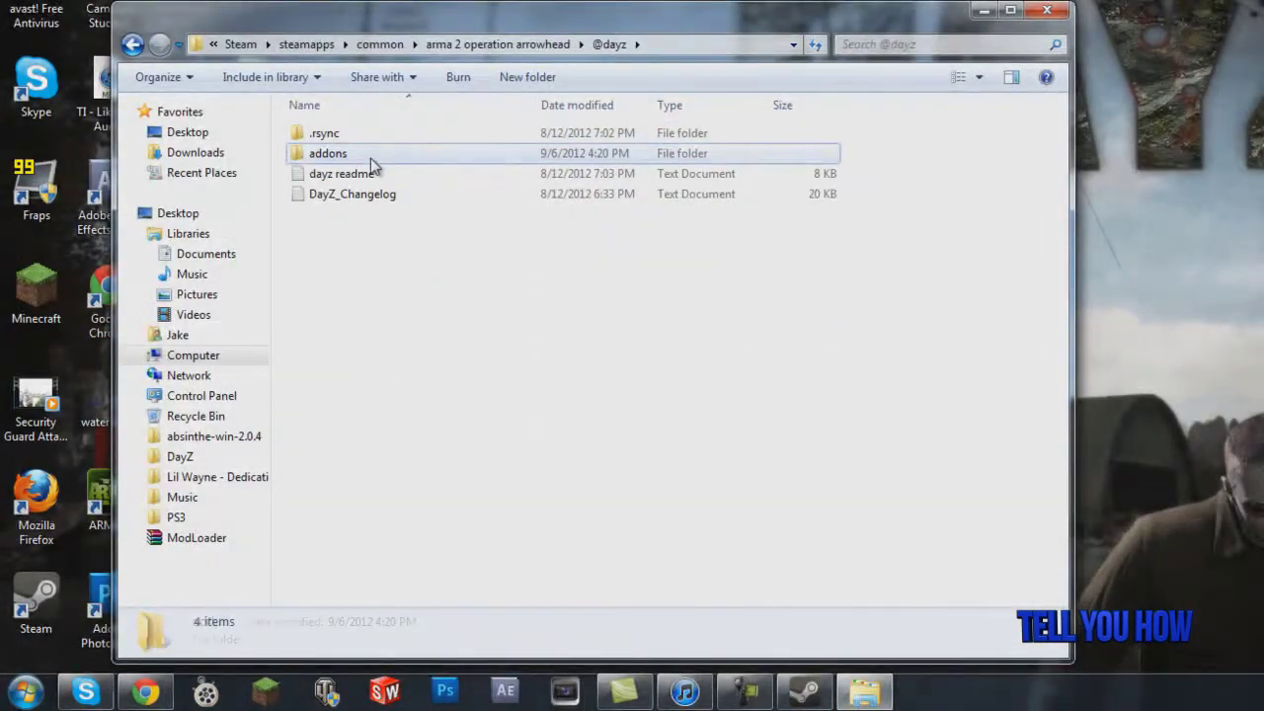
{"action": "double_click", "coordinate": [370, 155]}
{"action": "left_click_drag", "start_coordinate": [410, 494], "coordinate": [437, 131]}
{"action": "left_click", "coordinate": [532, 486]}
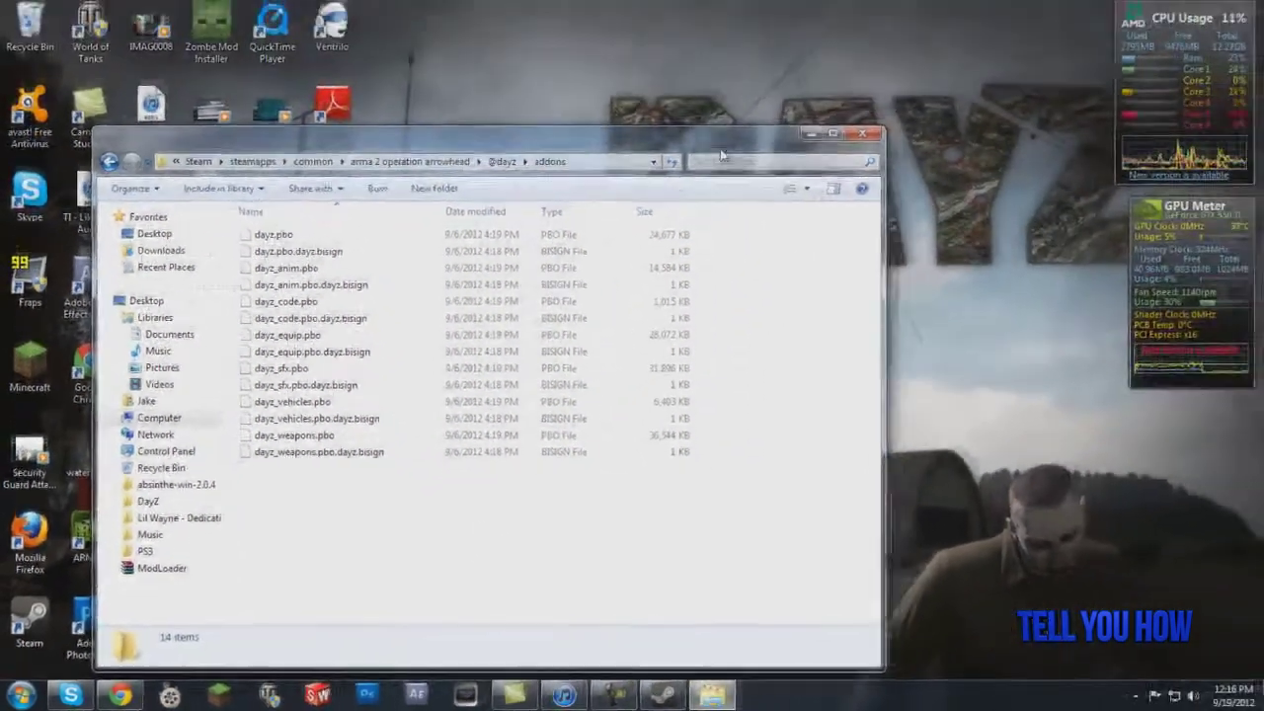
Step: Snap the addons folder window to half the screen, review its dayz PBO and BISIGN files, and close the window
{"action": "key", "text": "super+Left"}
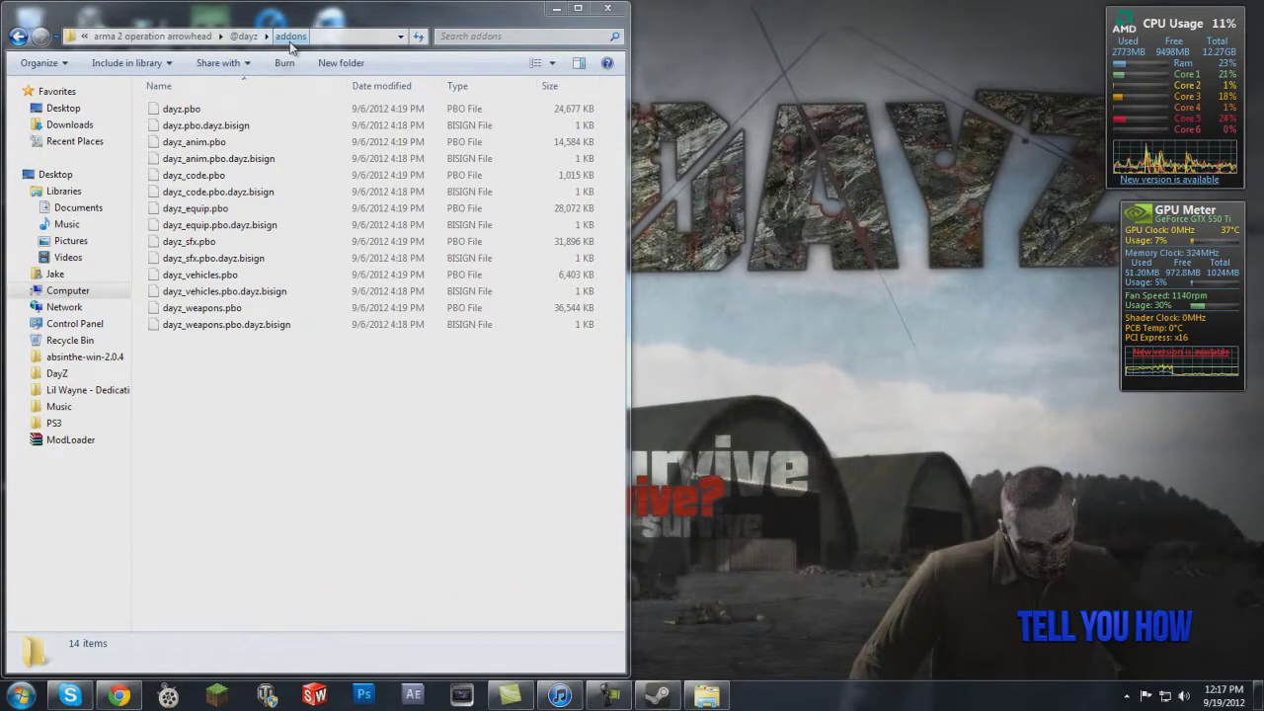
{"action": "left_click_drag", "start_coordinate": [253, 412], "coordinate": [258, 111]}
{"action": "left_click", "coordinate": [255, 390]}
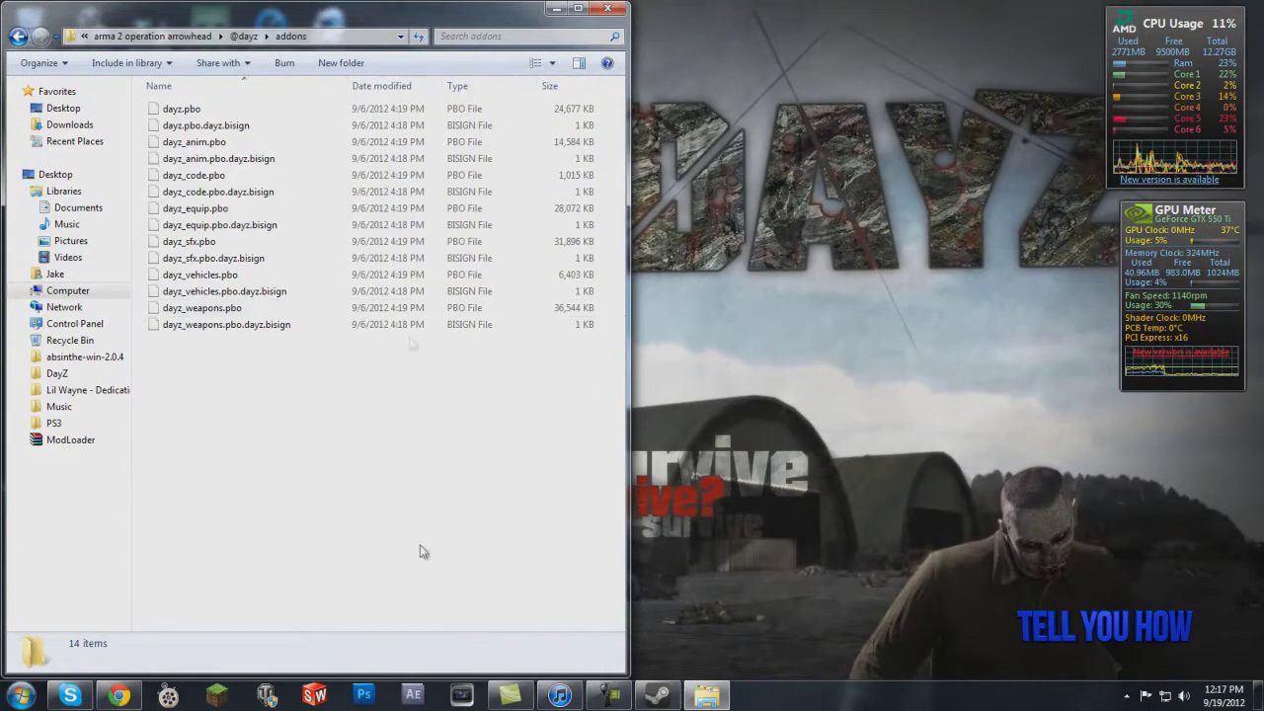
{"action": "left_click_drag", "start_coordinate": [247, 379], "coordinate": [239, 100]}
{"action": "left_click", "coordinate": [249, 478]}
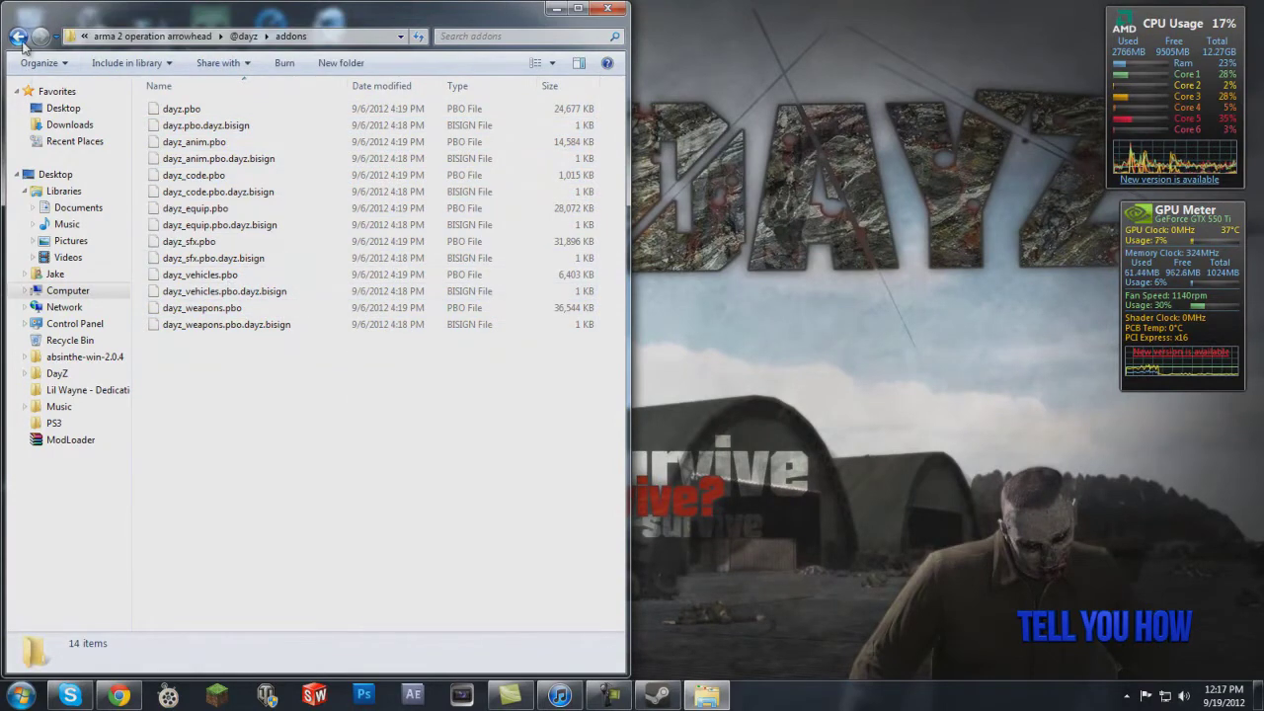
{"action": "left_click", "coordinate": [599, 12]}
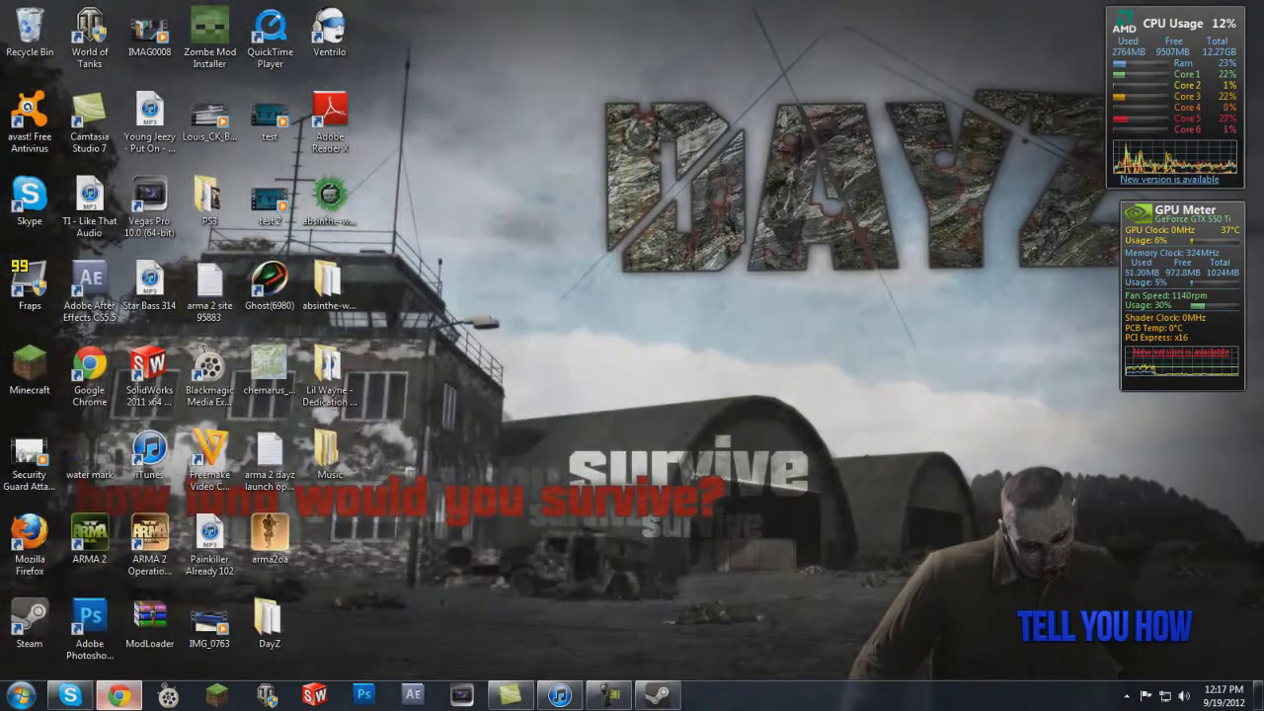
Step: In Chrome, open arma2.com/beta-patch.php in a new tab and start downloading the latest beta patch, ARMA2_OA_Build_97127.zip
{"action": "left_click", "coordinate": [118, 695]}
{"action": "left_click", "coordinate": [173, 9]}
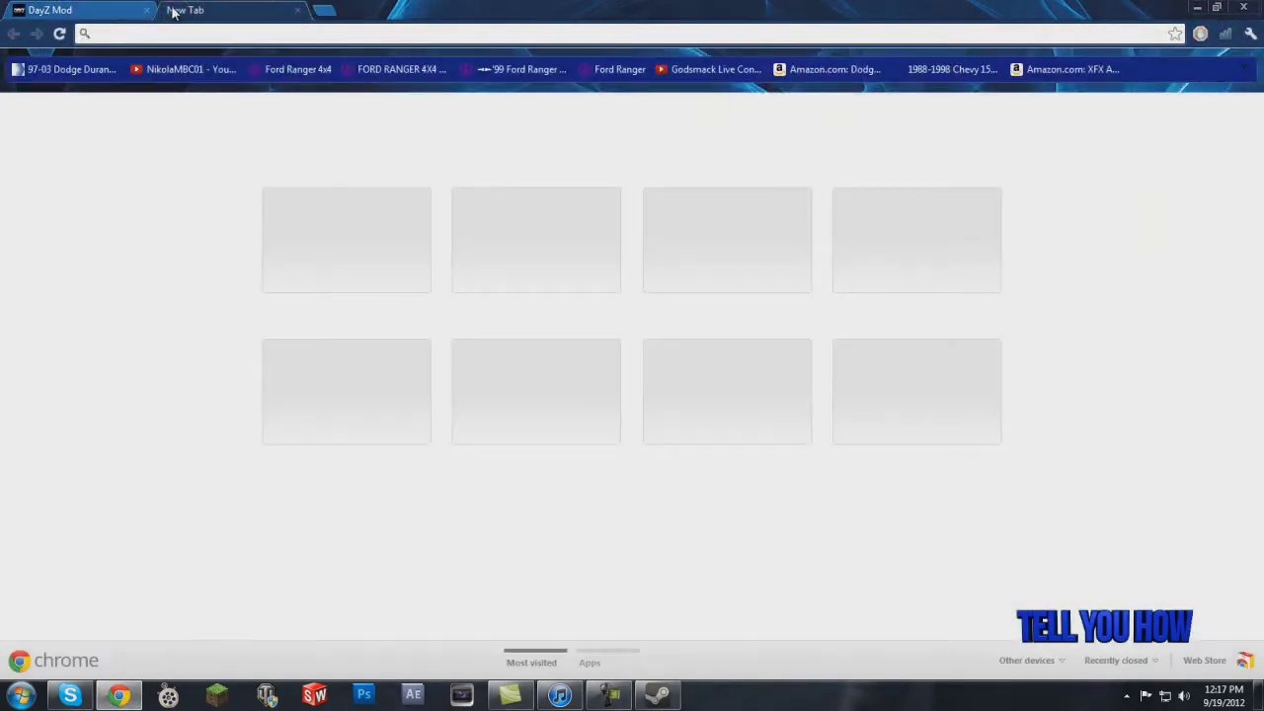
{"action": "type", "text": "arma2.com/beta-patch.php"}
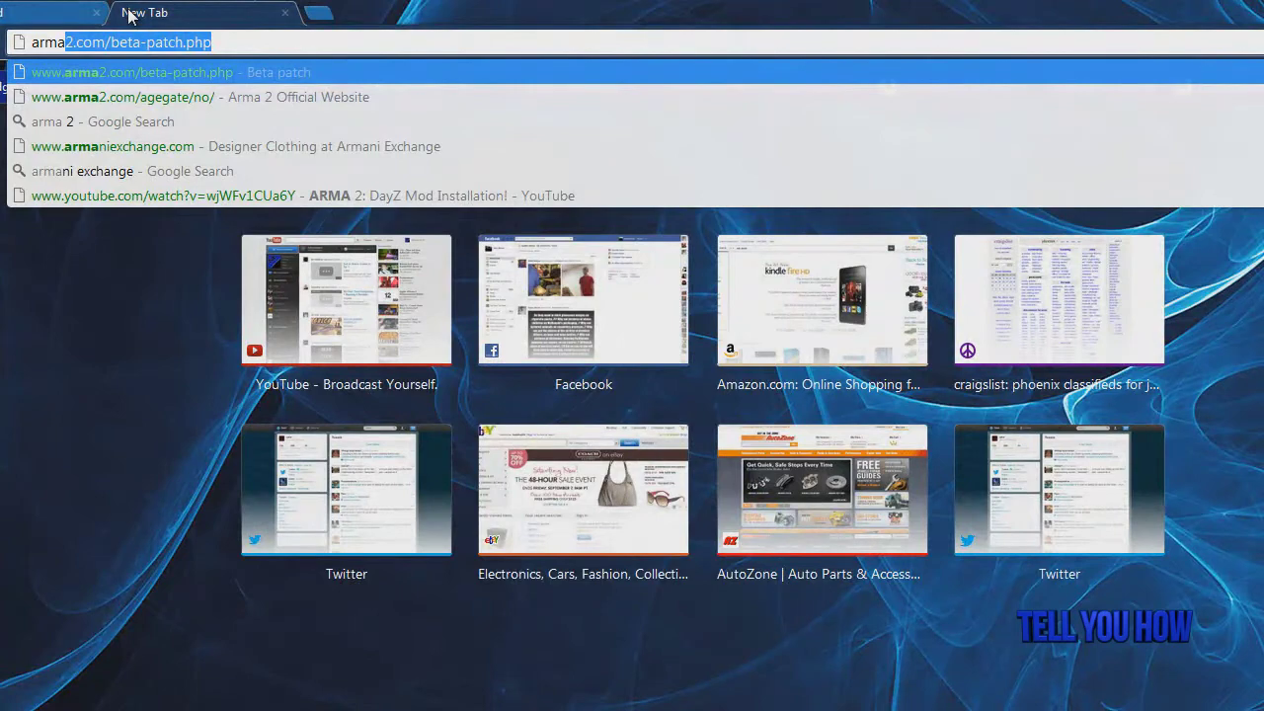
{"action": "key", "text": "Return"}
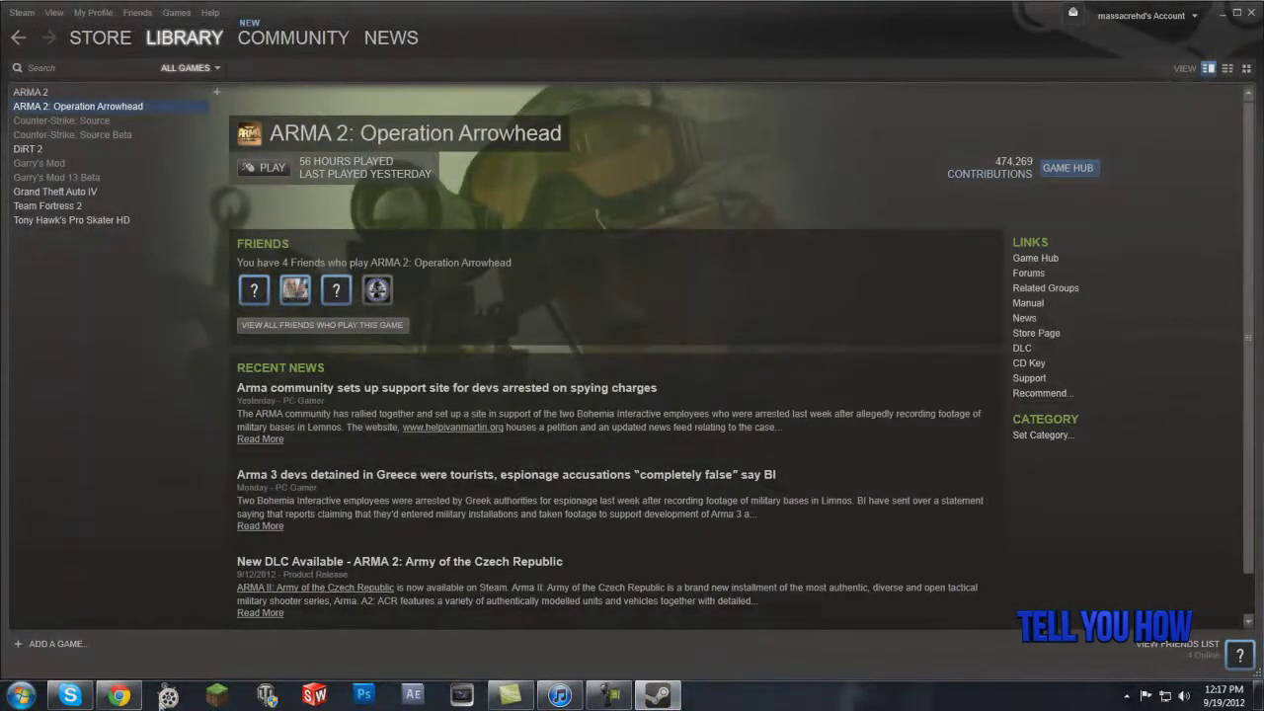
{"action": "left_click", "coordinate": [119, 617]}
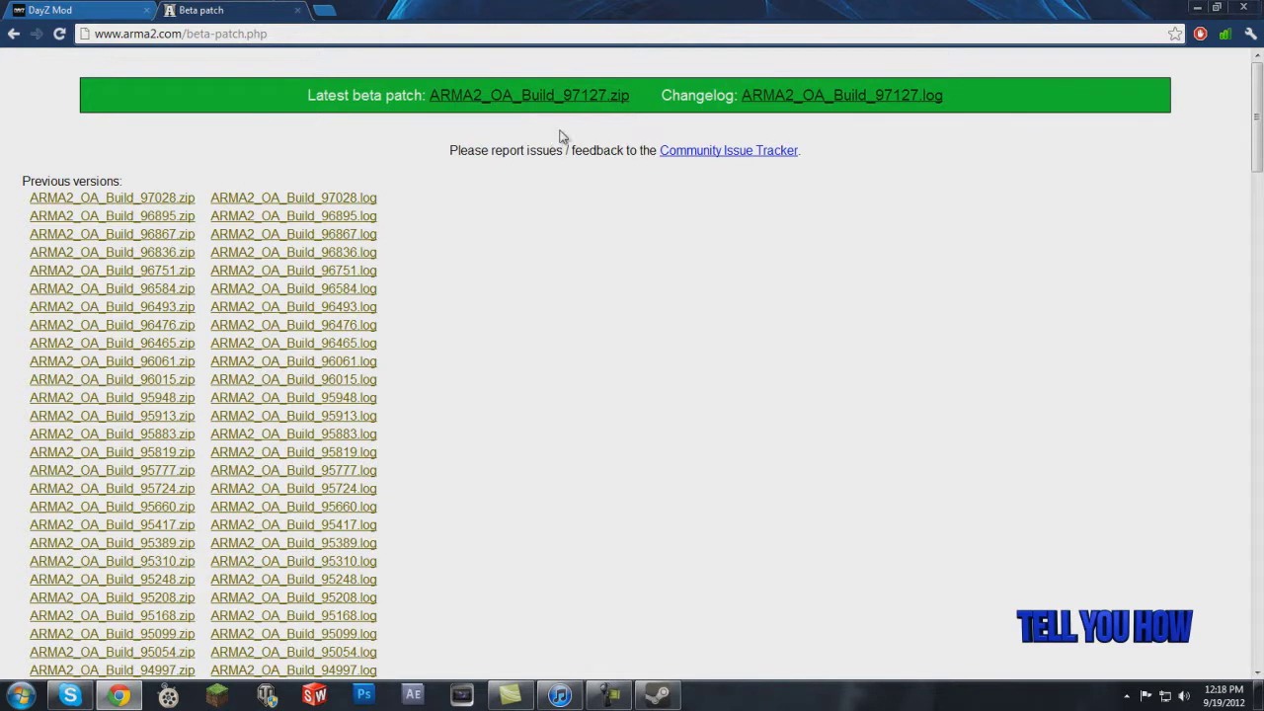
{"action": "left_click", "coordinate": [519, 105]}
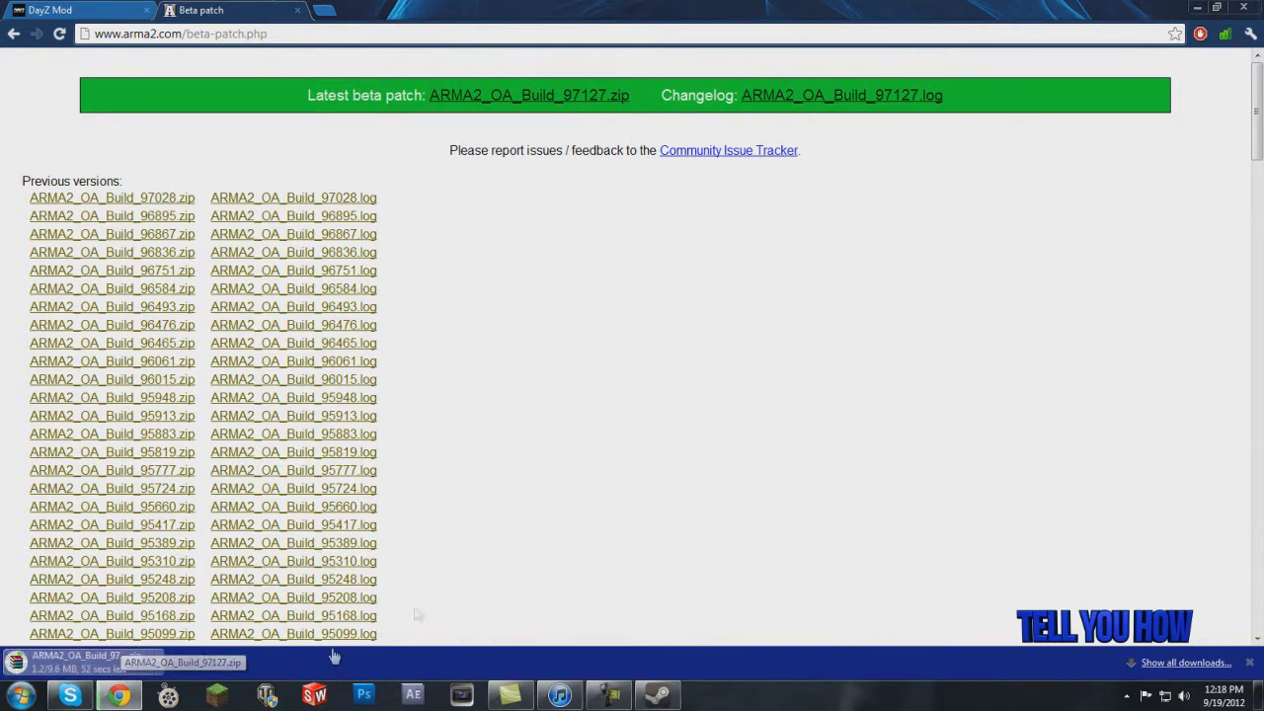
Step: Open Windows Explorer over Steam and browse to C:\Program Files (x86)\Steam\steamapps\common\arma 2 operation arrowhead
{"action": "left_click", "coordinate": [124, 697]}
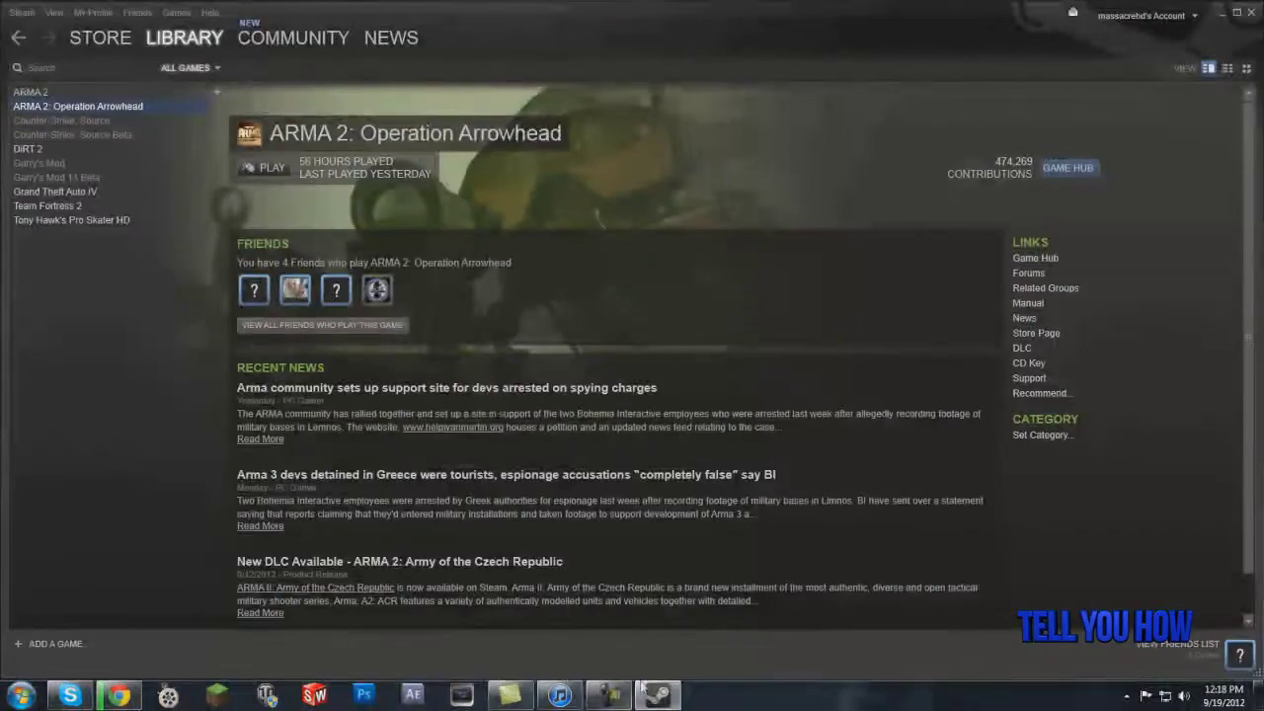
{"action": "key", "text": "super"}
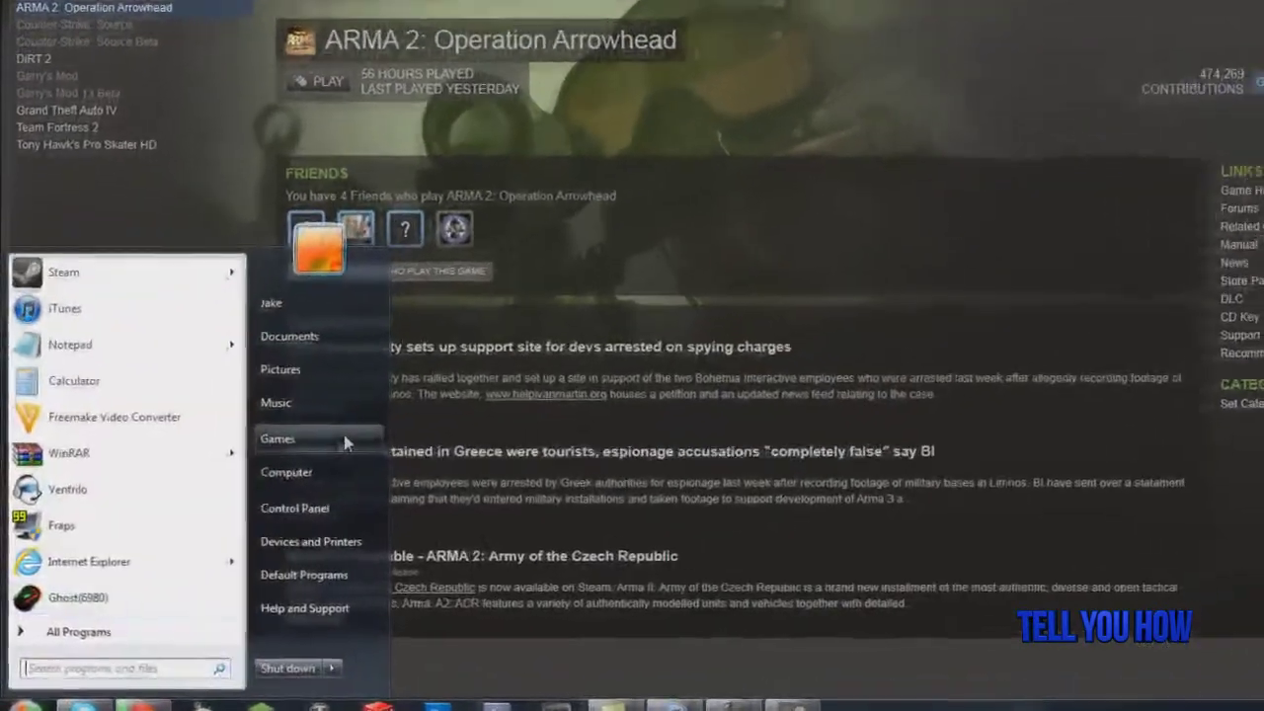
{"action": "left_click", "coordinate": [263, 493]}
{"action": "double_click", "coordinate": [415, 183]}
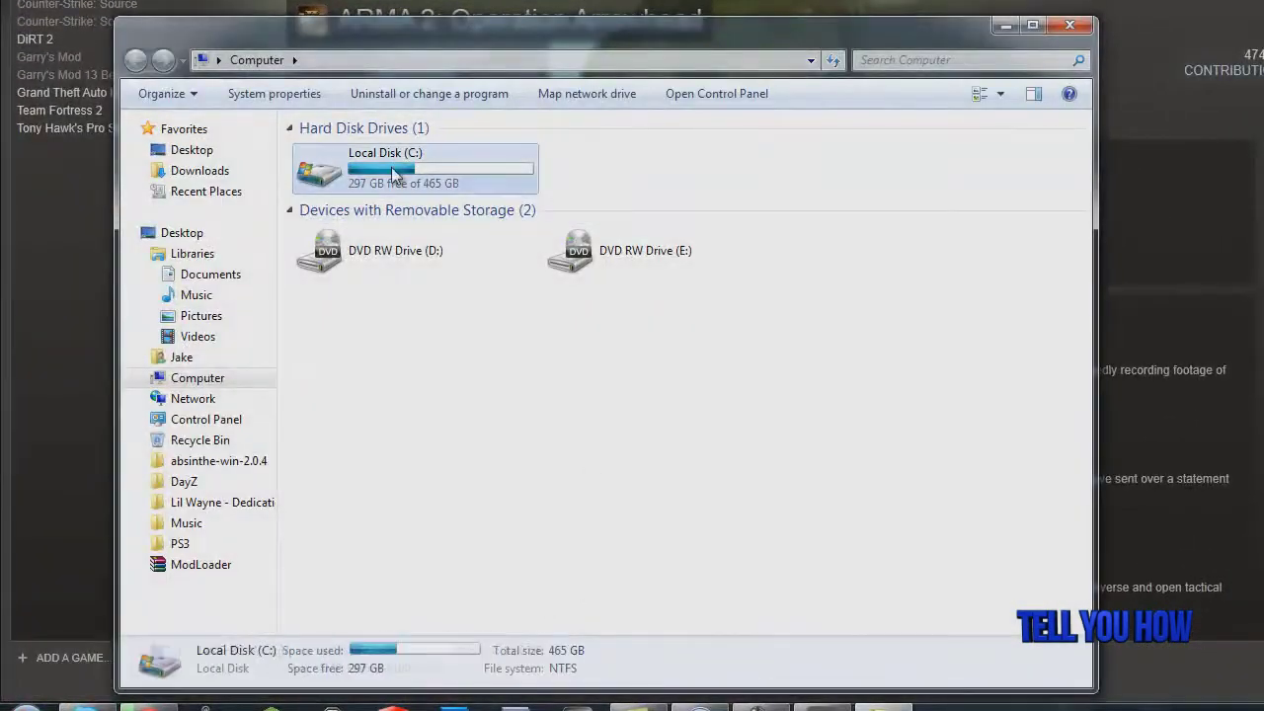
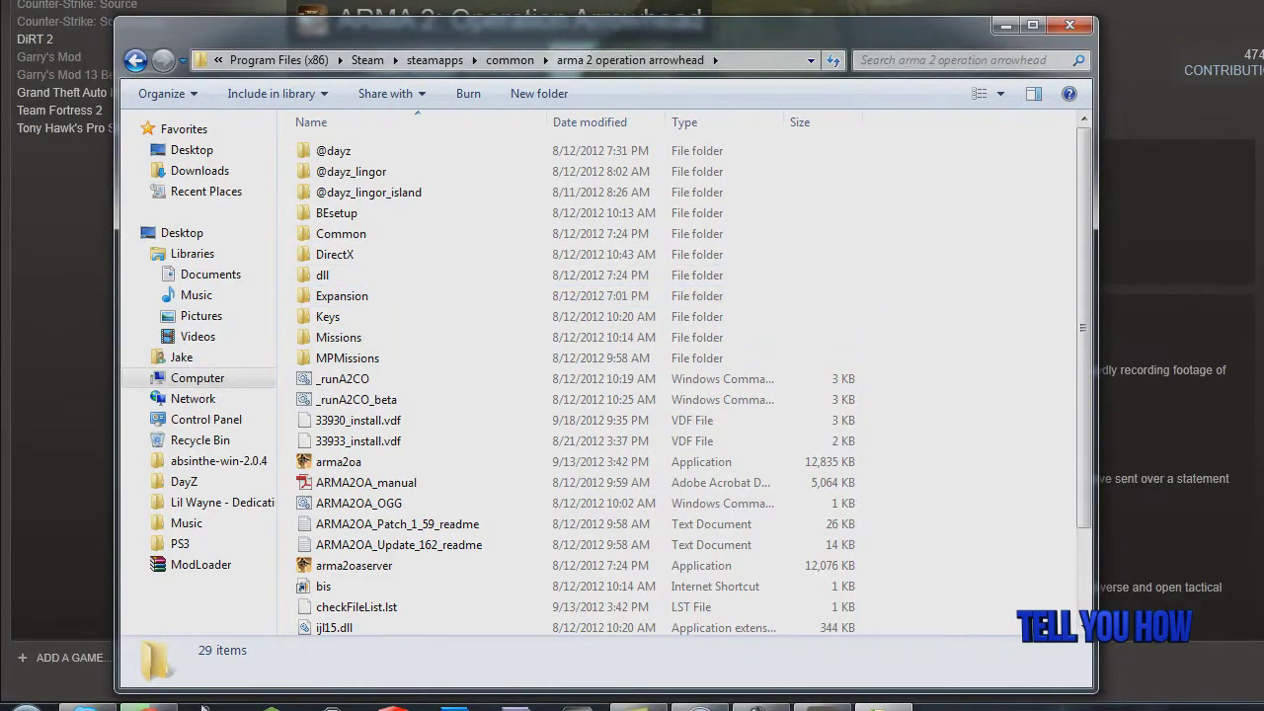
Step: Return to Chrome, show all downloads and cancel the running ARMA2_OA_Build_97127.zip download
{"action": "mouse_move", "coordinate": [153, 707]}
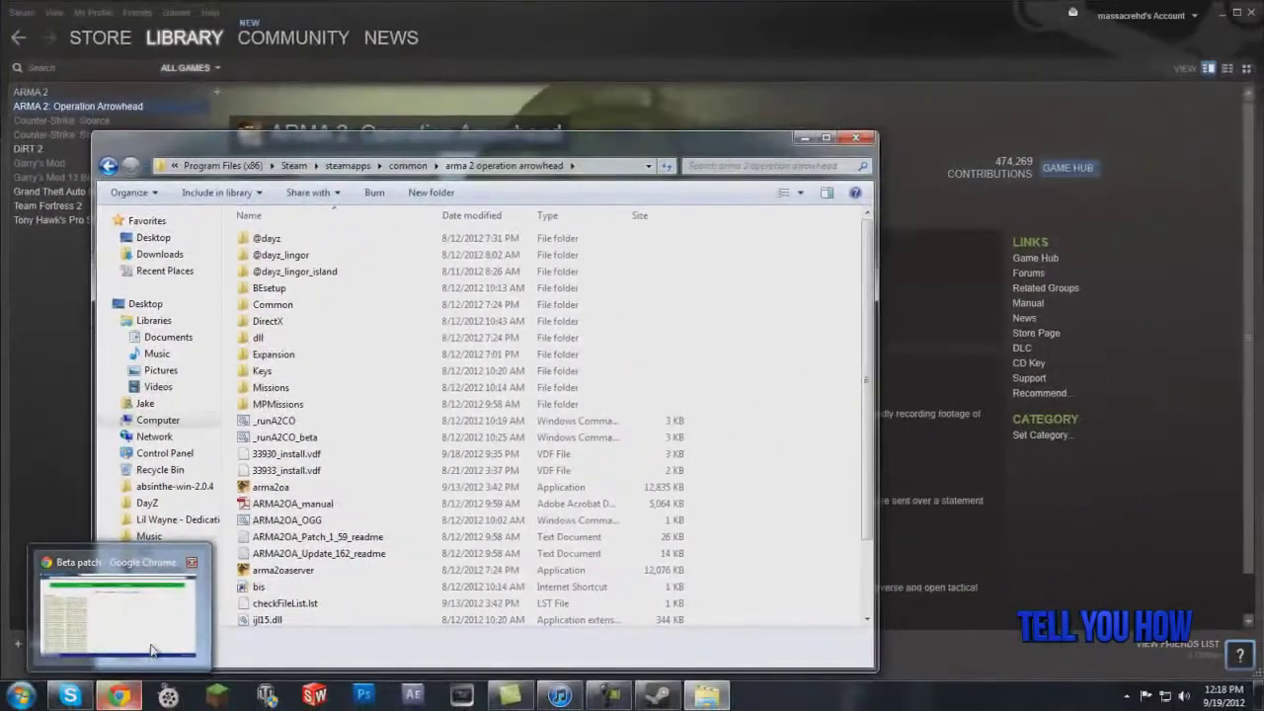
{"action": "left_click", "coordinate": [151, 651]}
{"action": "left_click_drag", "start_coordinate": [148, 665], "coordinate": [1168, 703]}
{"action": "left_click", "coordinate": [1198, 664]}
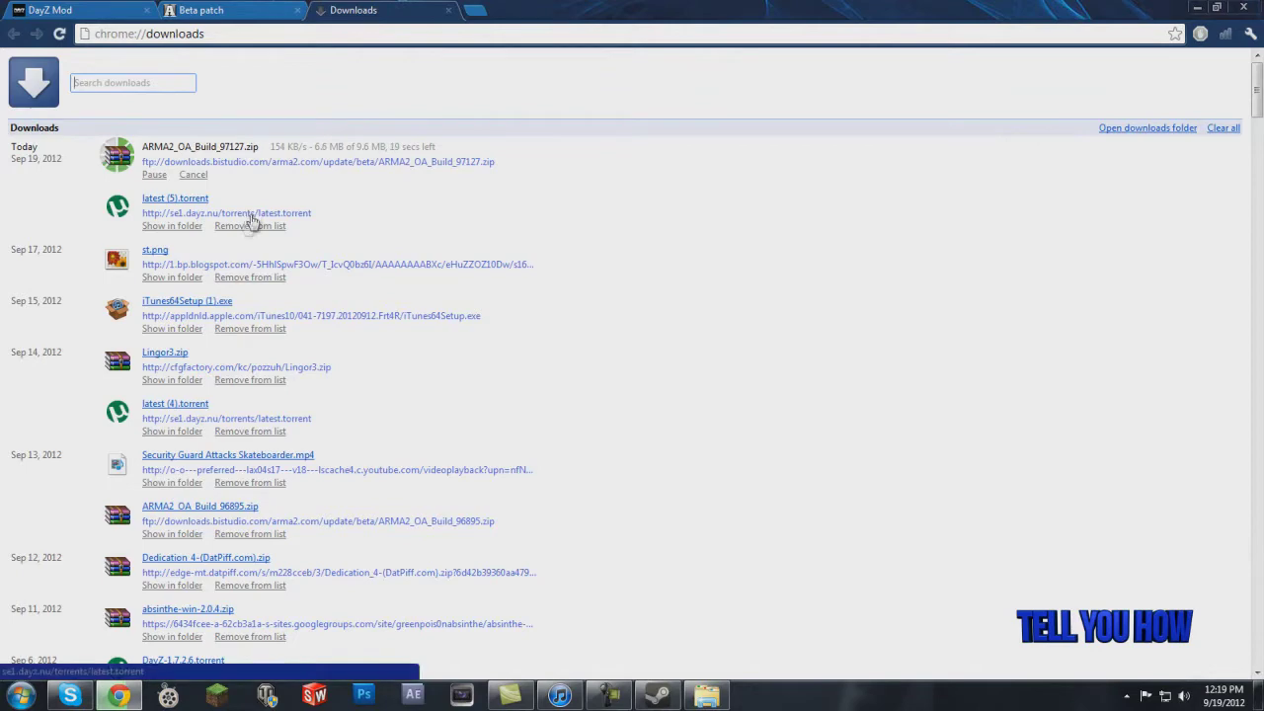
{"action": "scroll", "coordinate": [192, 474], "scroll_direction": "down", "scroll_amount": 2}
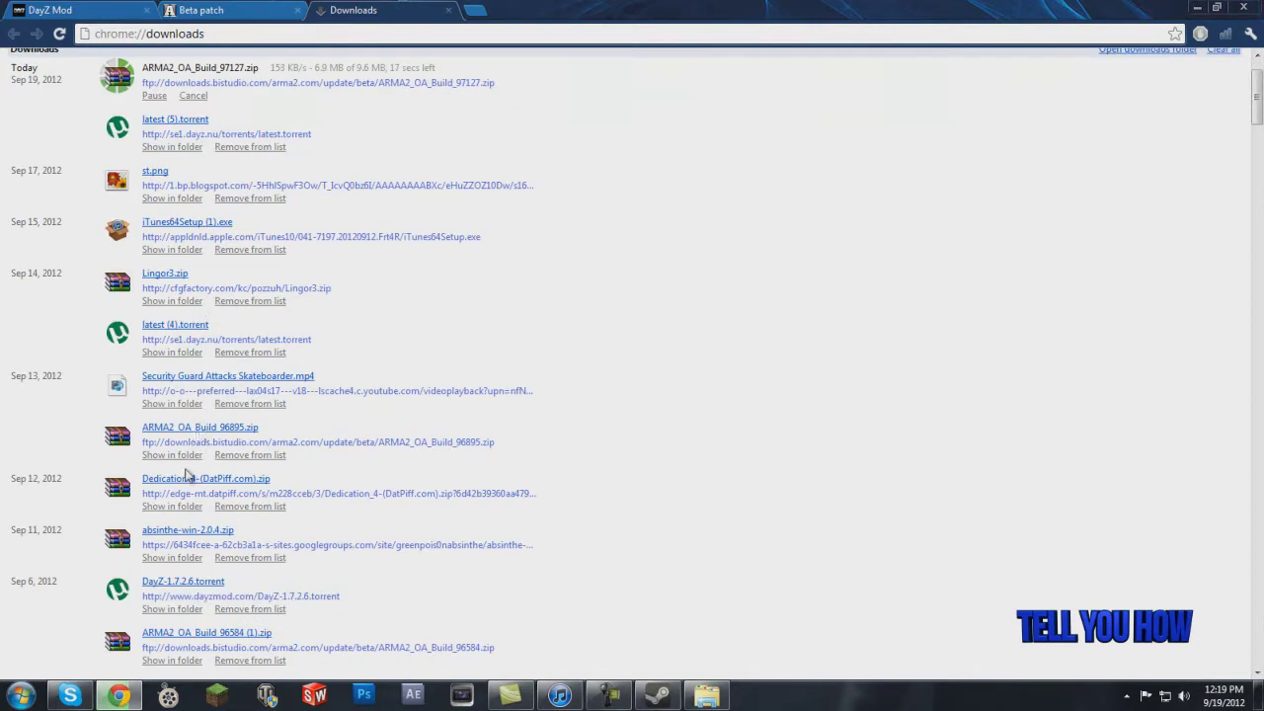
{"action": "scroll", "coordinate": [201, 391], "scroll_direction": "up", "scroll_amount": 2}
{"action": "left_click", "coordinate": [194, 175]}
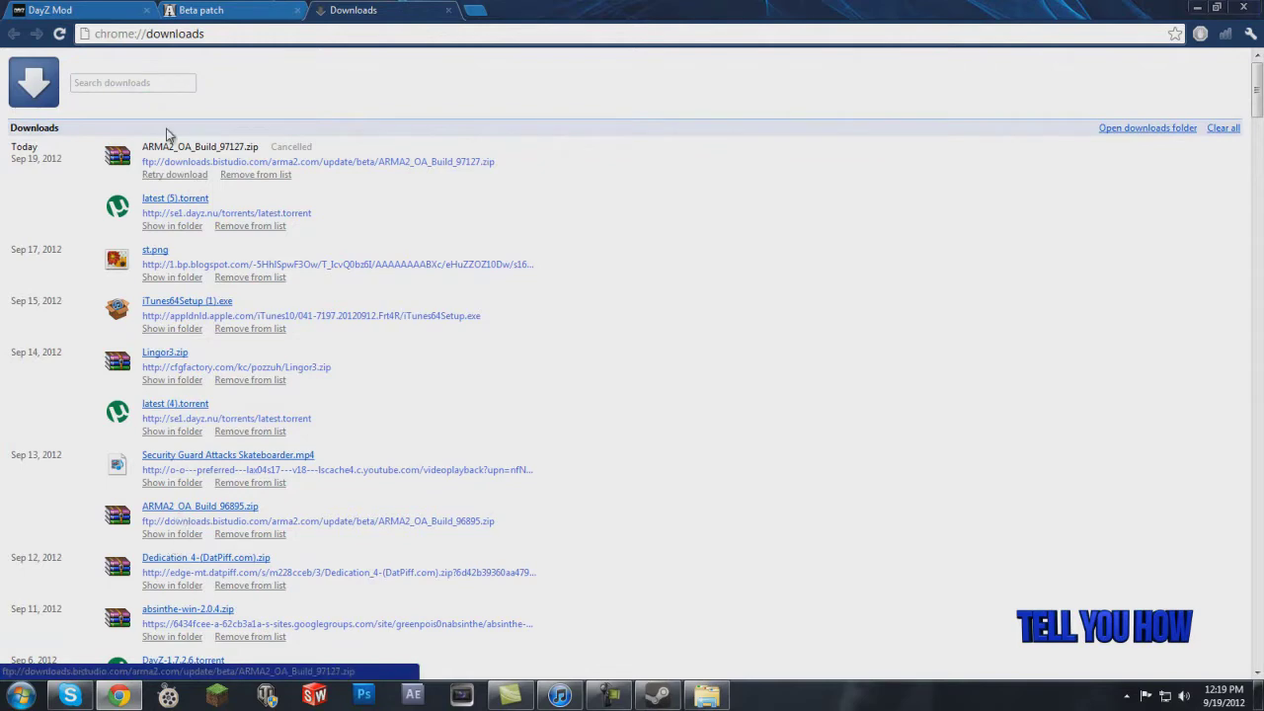
Step: Show the earlier ARMA2_OA_Build_96895.zip download in its folder, open it in WinRAR and dismiss the license reminder
{"action": "left_click", "coordinate": [185, 534]}
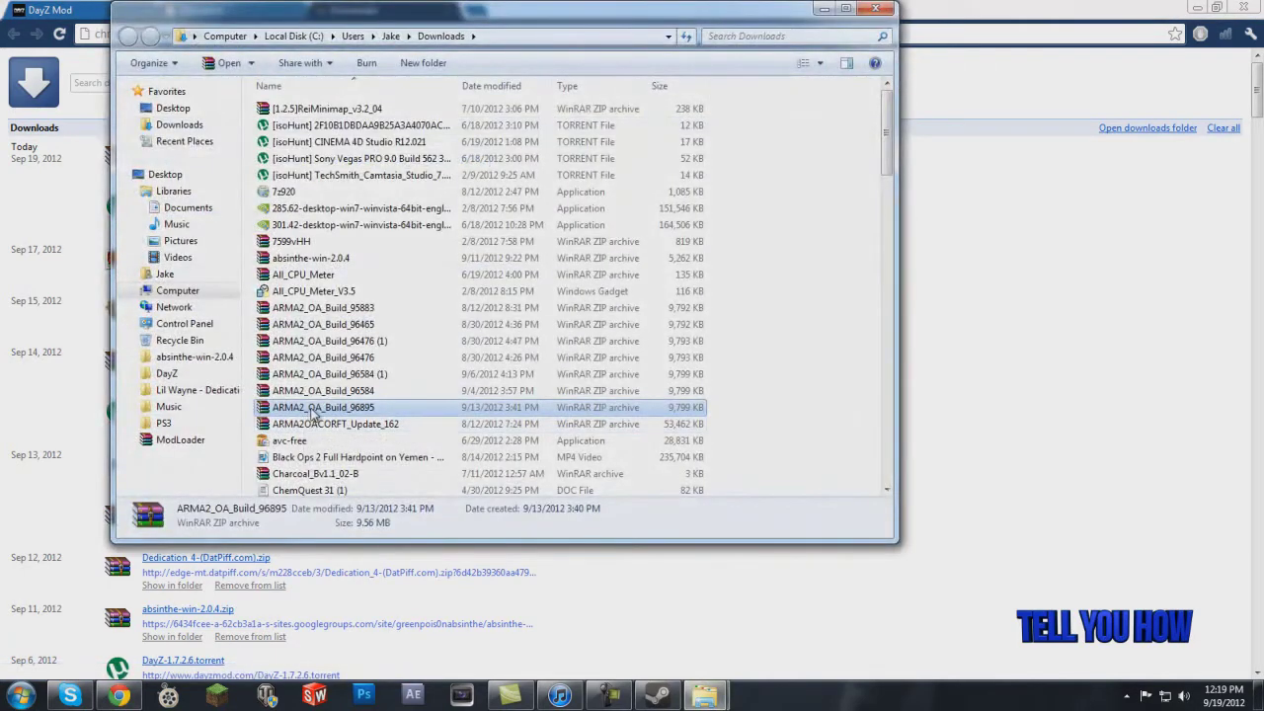
{"action": "double_click", "coordinate": [314, 408]}
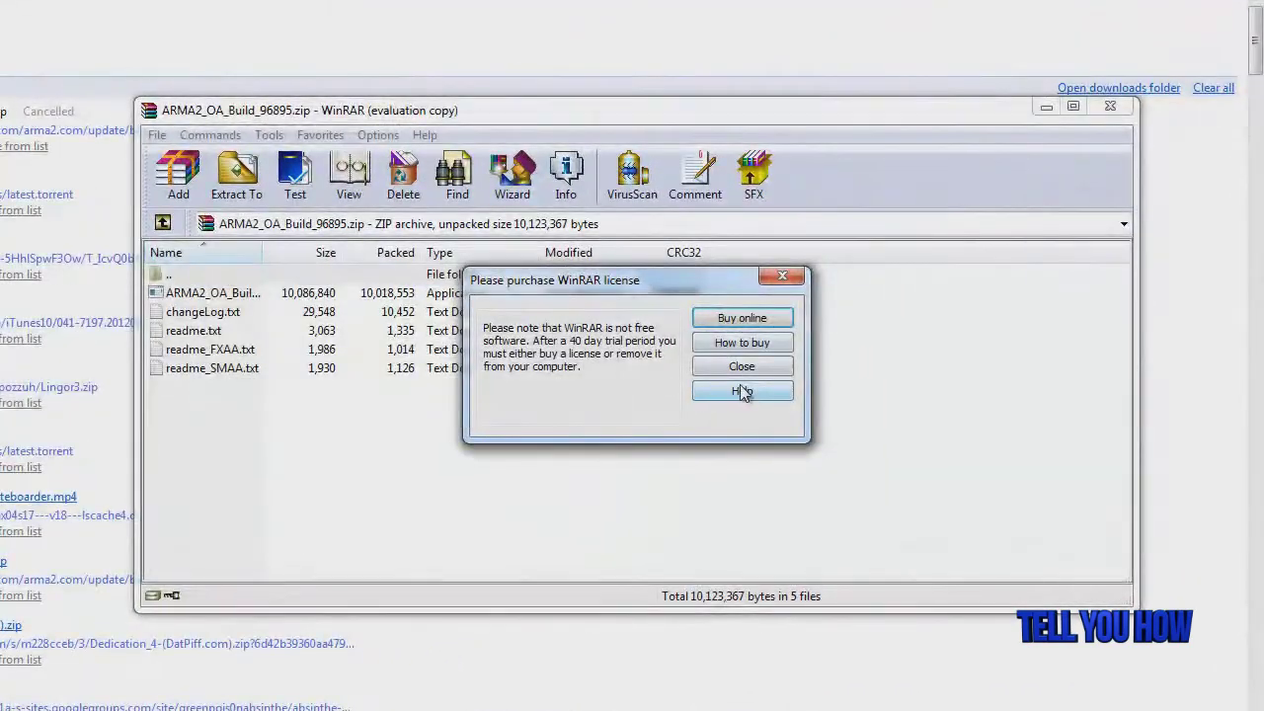
{"action": "left_click", "coordinate": [747, 371]}
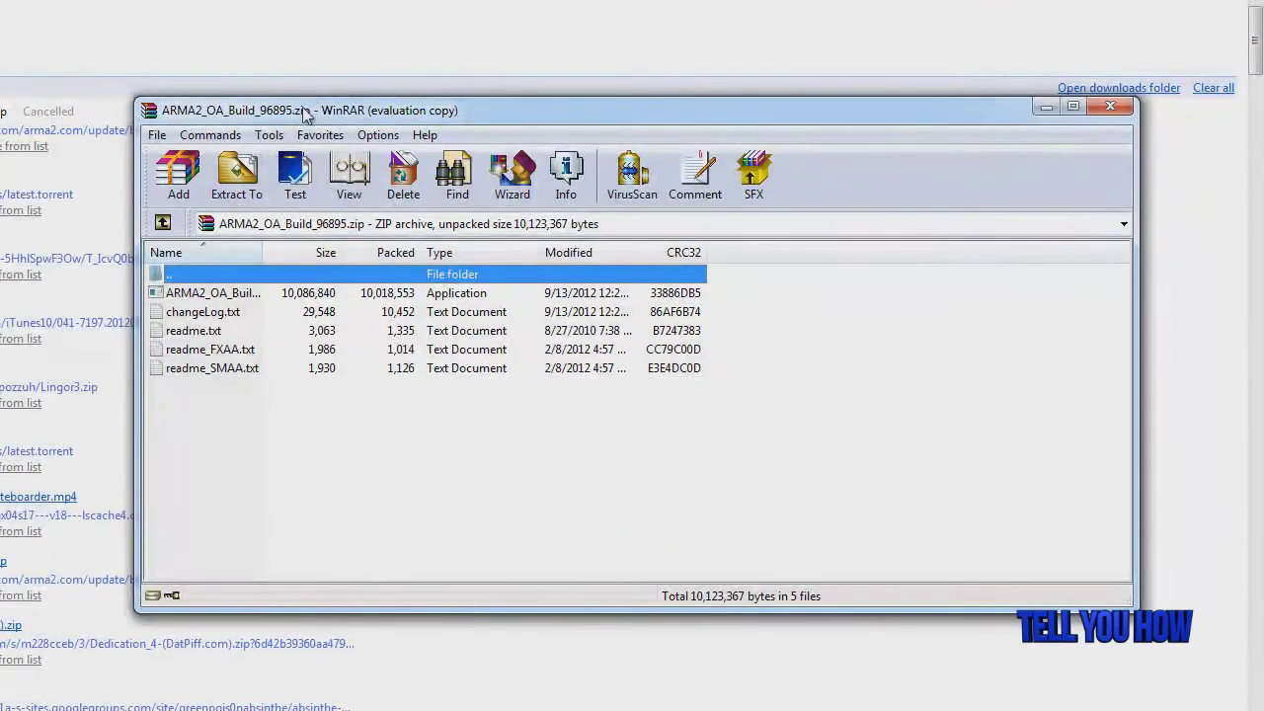
Step: Run the ARMA2 OA Build 96895 beta installer from the archive, accept the update, finish it and close WinRAR
{"action": "left_click", "coordinate": [327, 295]}
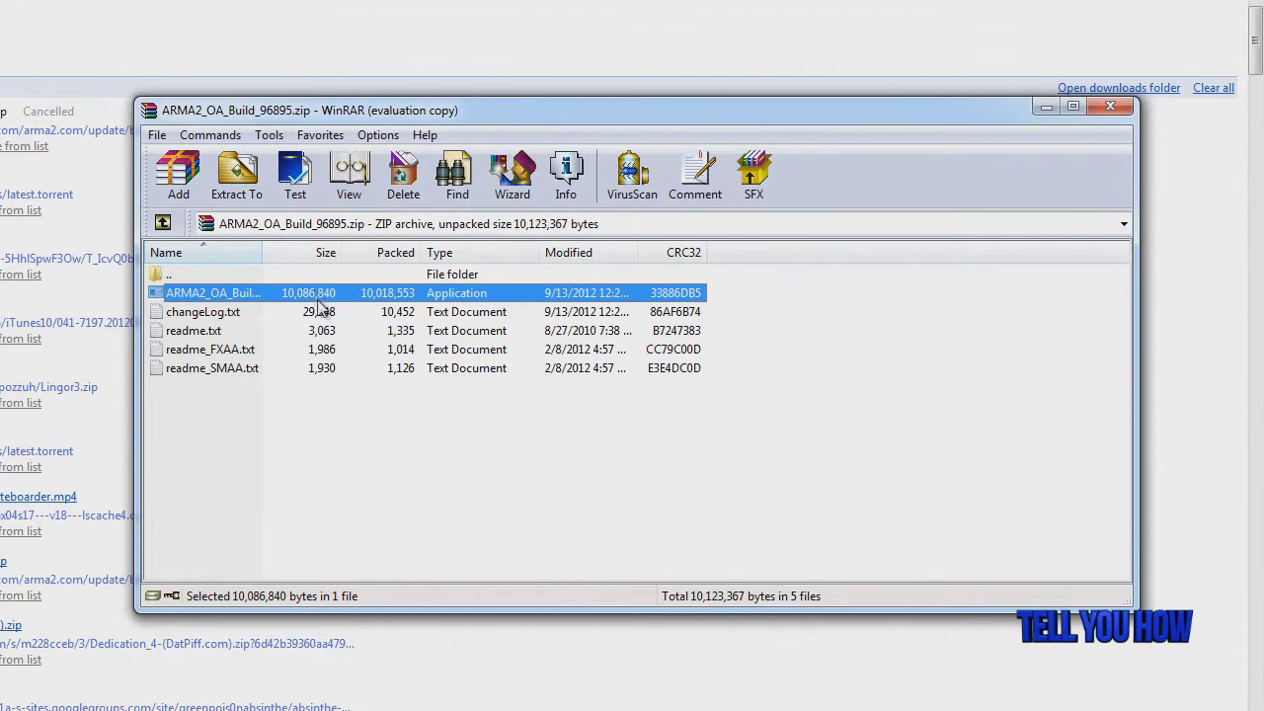
{"action": "double_click", "coordinate": [324, 293]}
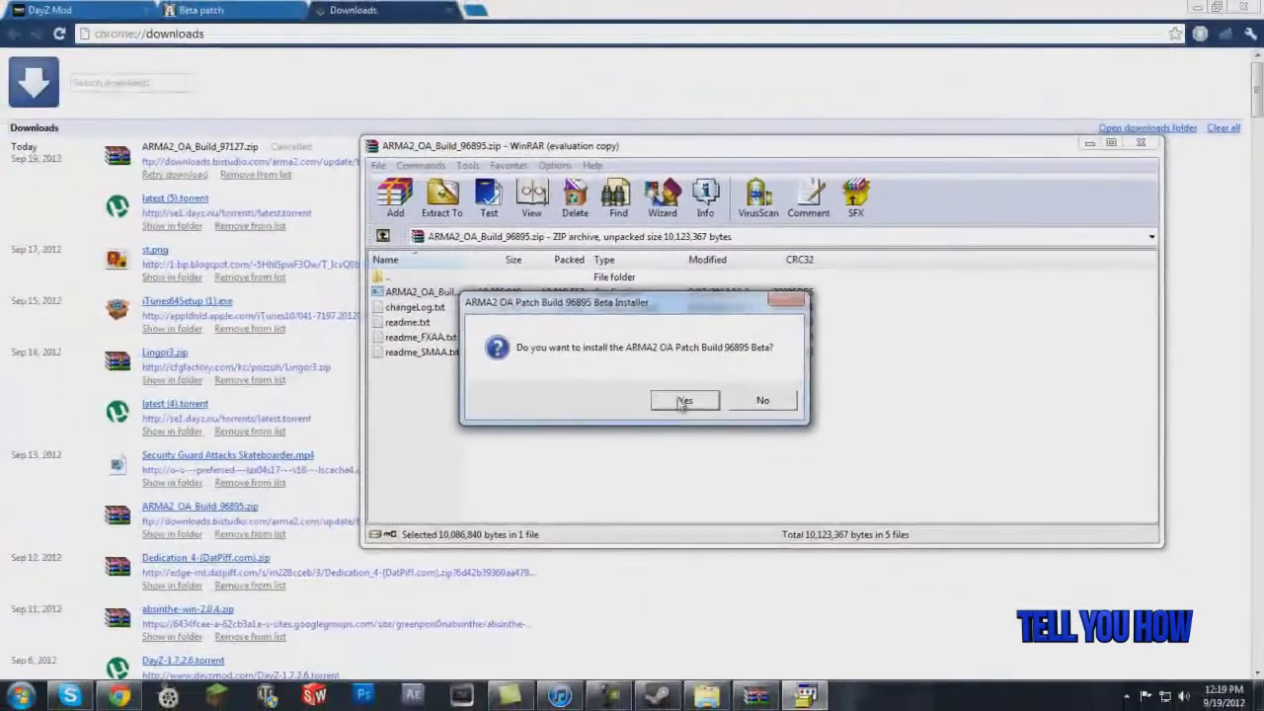
{"action": "left_click", "coordinate": [683, 401]}
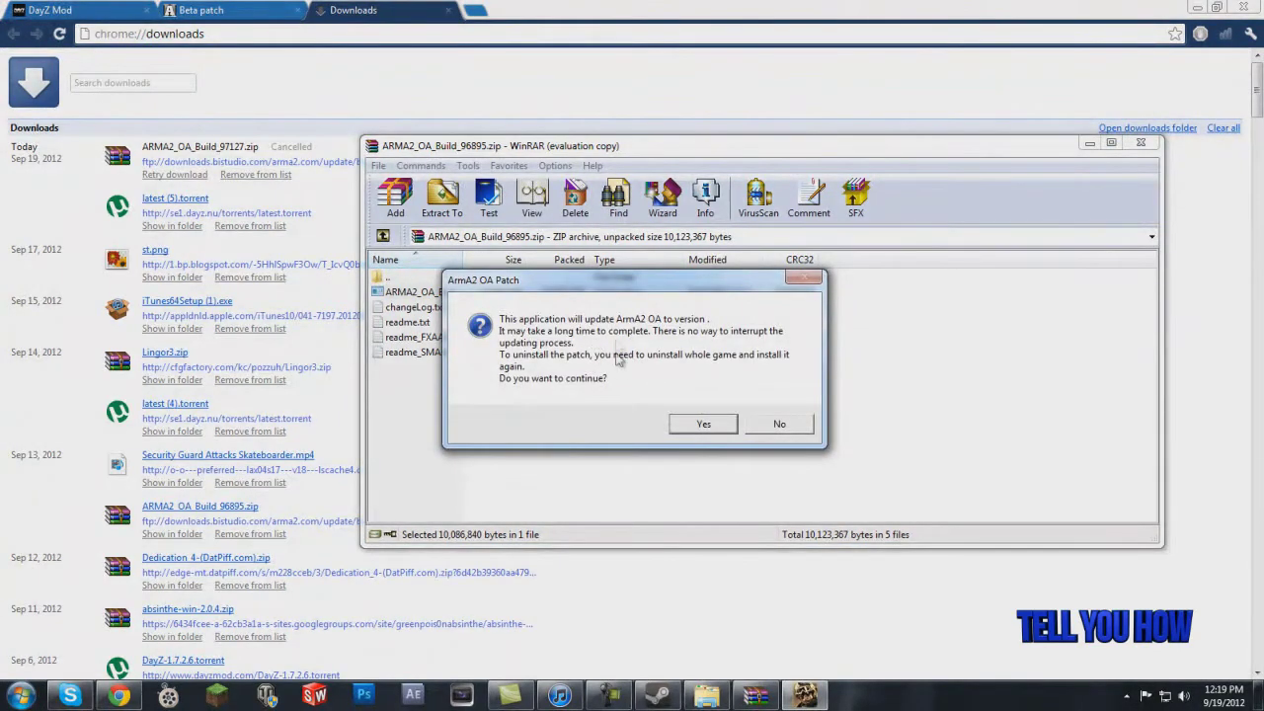
{"action": "left_click", "coordinate": [703, 423]}
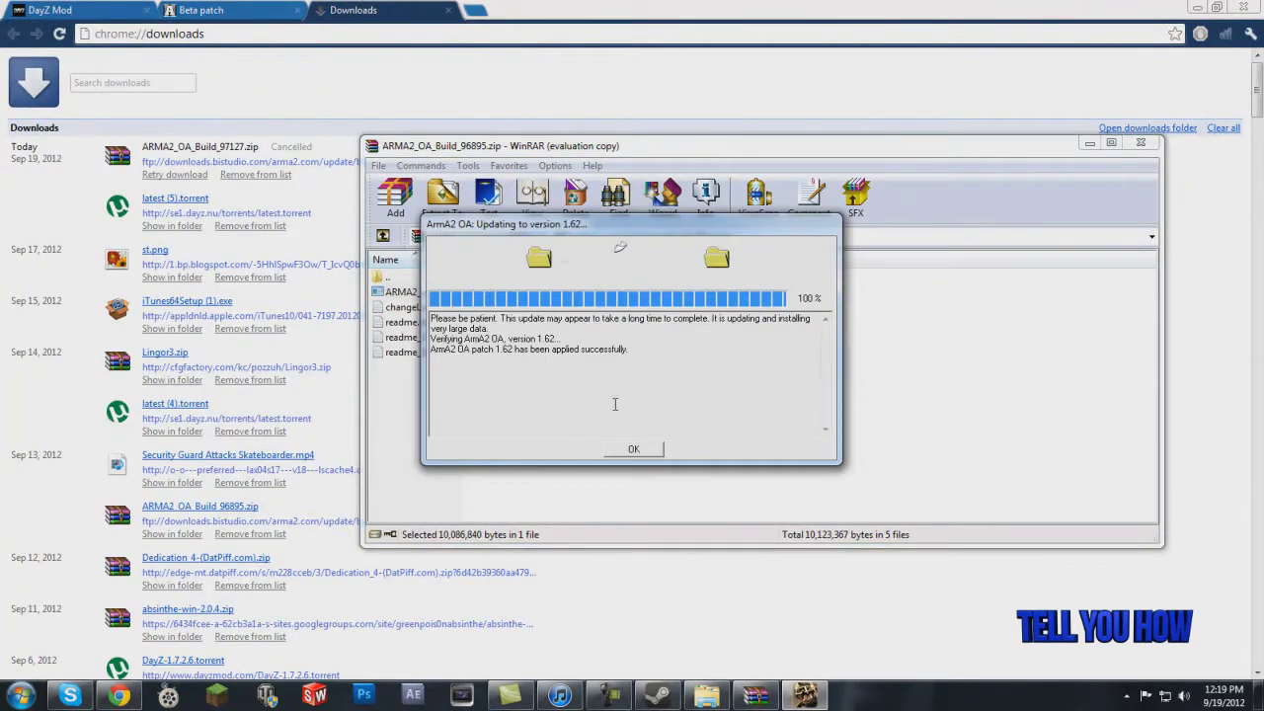
{"action": "left_click", "coordinate": [632, 446]}
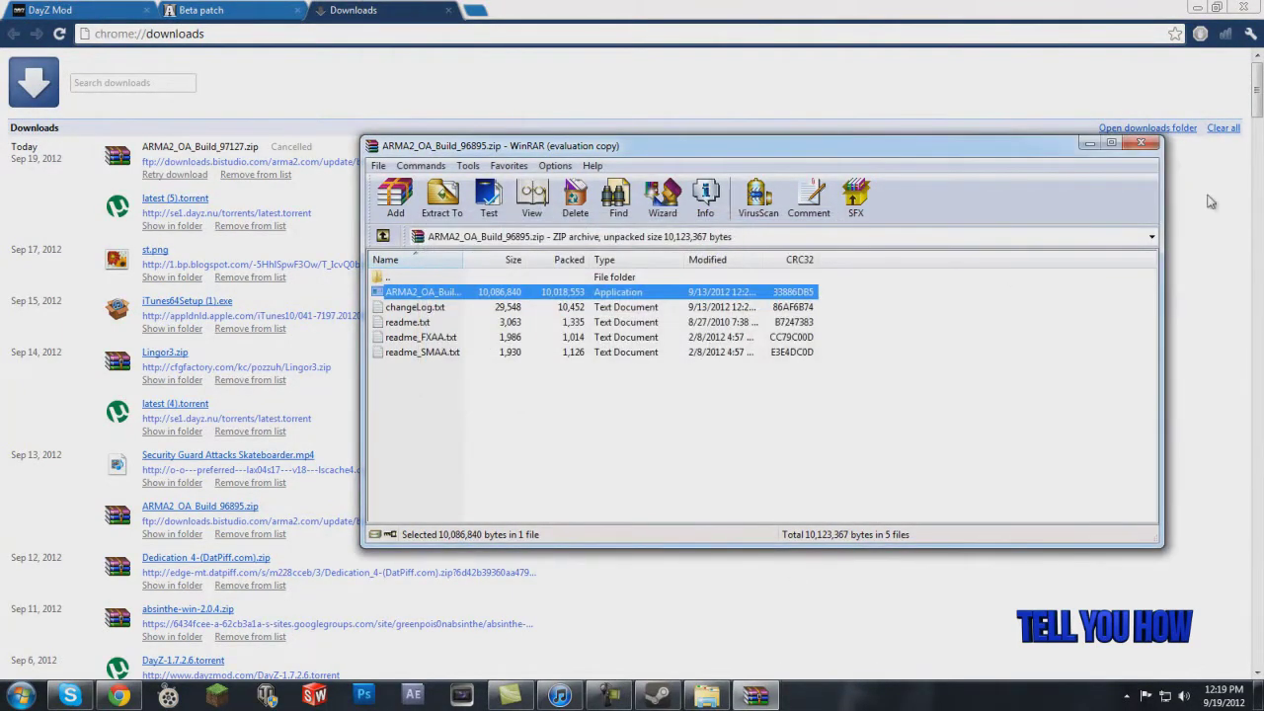
{"action": "left_click", "coordinate": [1140, 143]}
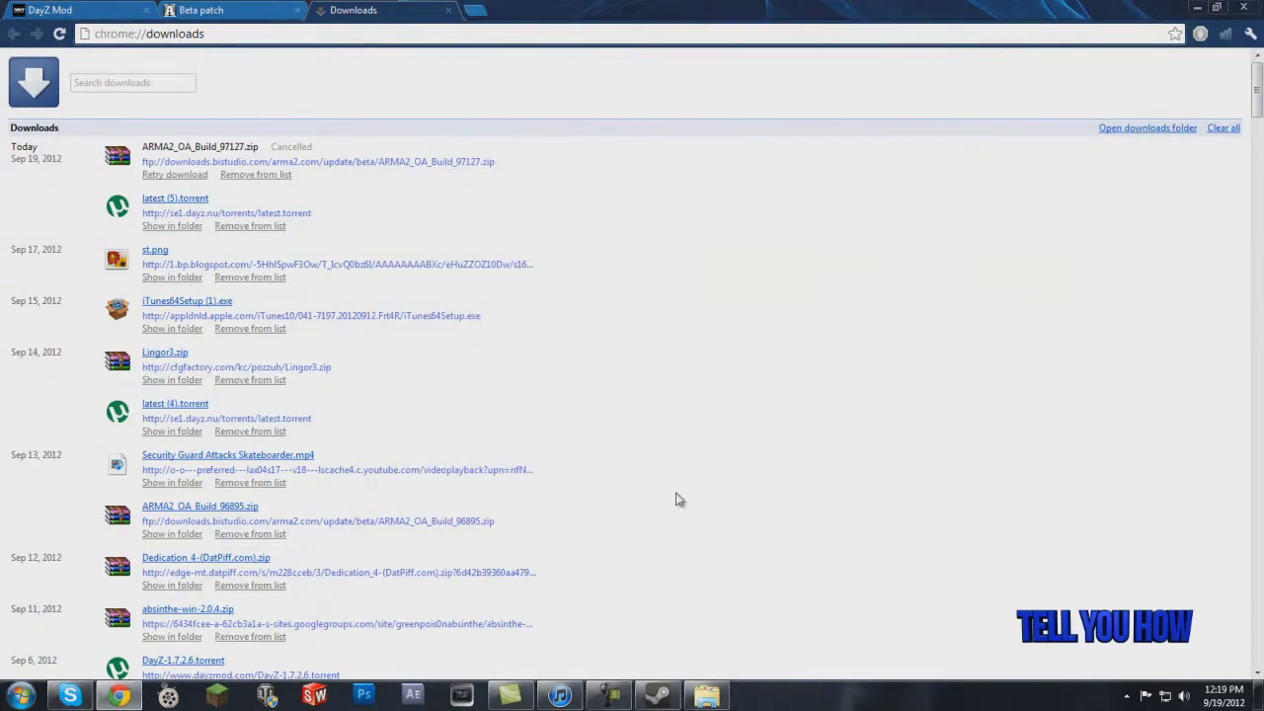
Step: Switch to the open arma 2 operation arrowhead folder window and move it higher on the screen
{"action": "mouse_move", "coordinate": [707, 696]}
{"action": "left_click", "coordinate": [725, 642]}
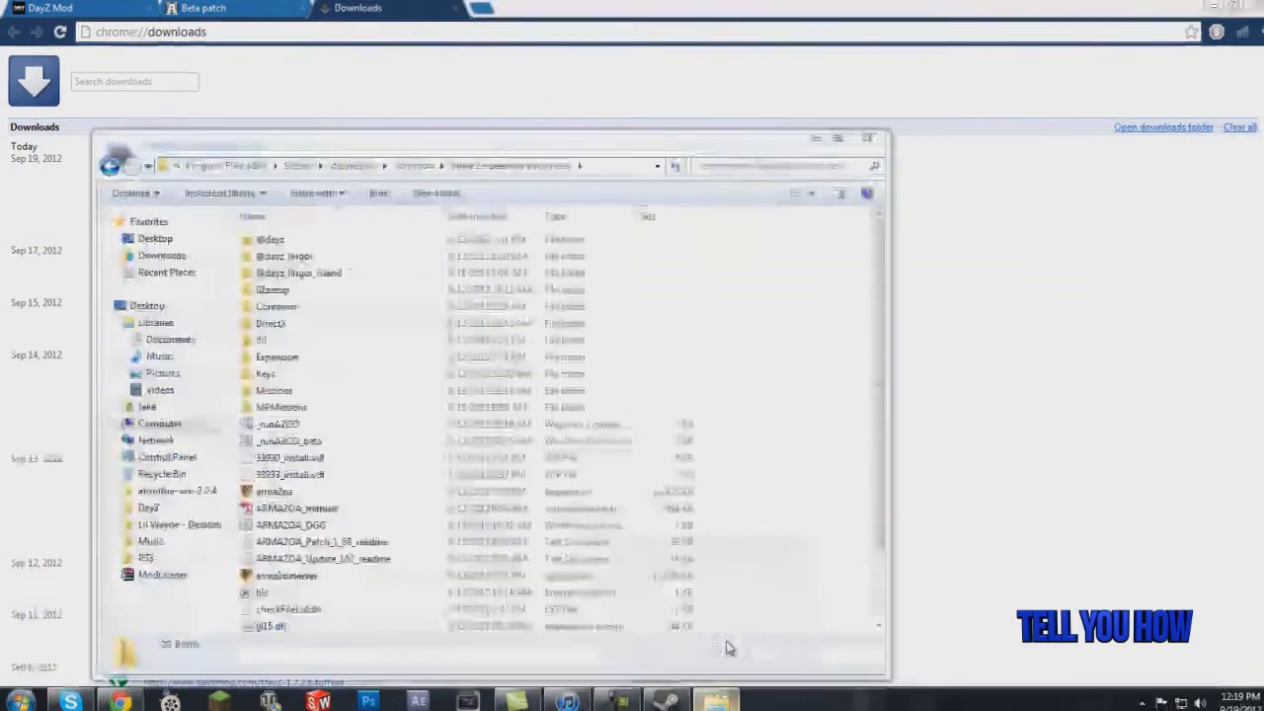
{"action": "left_click_drag", "start_coordinate": [454, 134], "coordinate": [453, 67]}
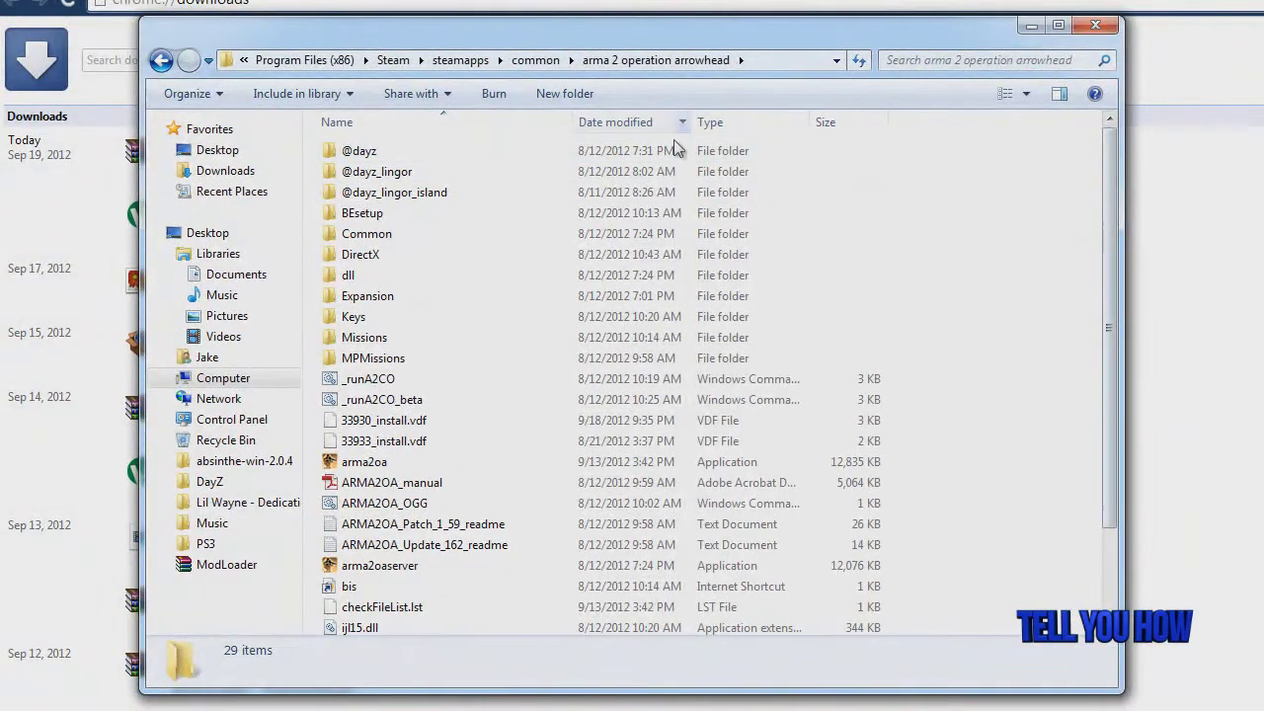
Step: Open the Expansion folder's beta subfolder inside the arma 2 operation arrowhead folder and select the arma2oa application
{"action": "double_click", "coordinate": [381, 307]}
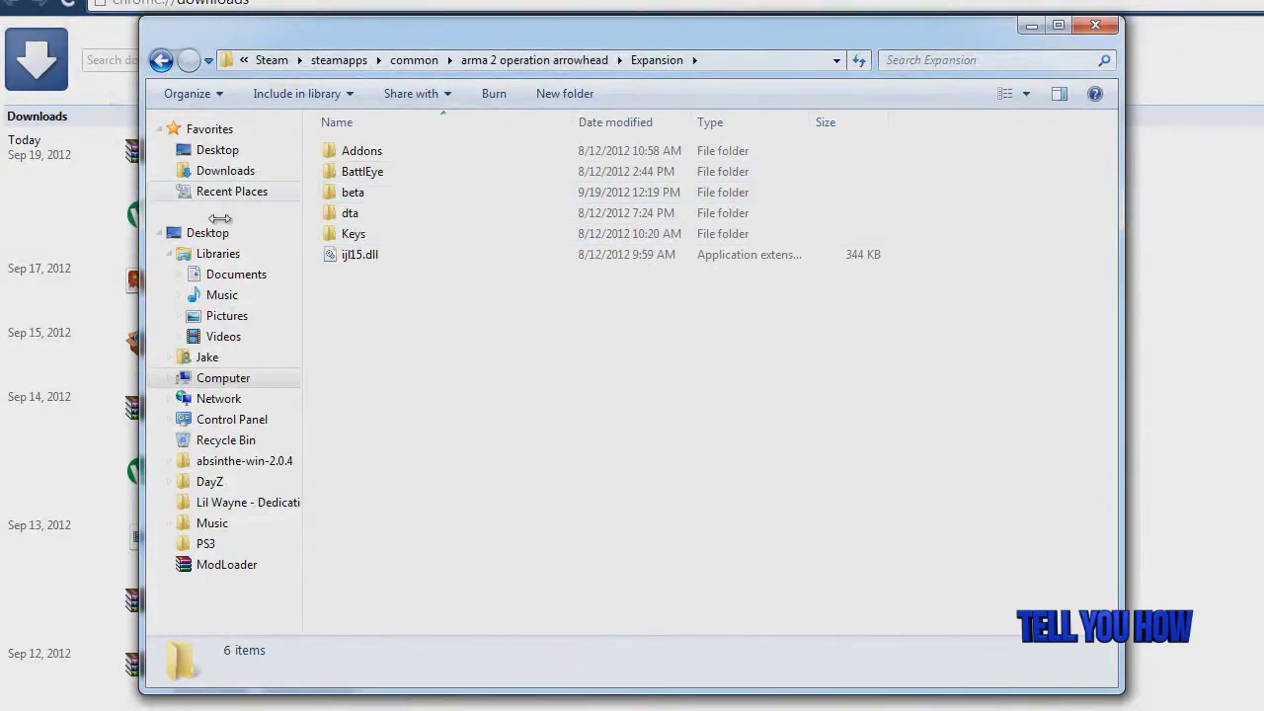
{"action": "left_click", "coordinate": [161, 60]}
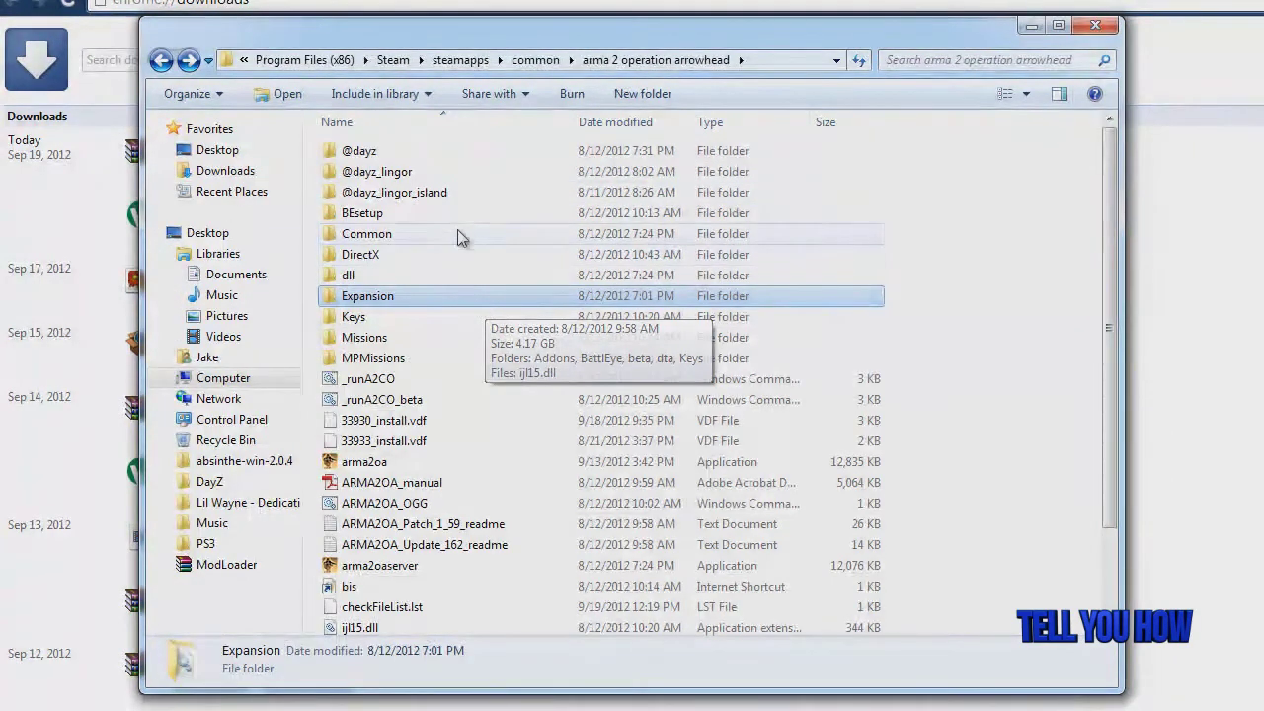
{"action": "left_click", "coordinate": [468, 193]}
{"action": "left_click", "coordinate": [458, 290]}
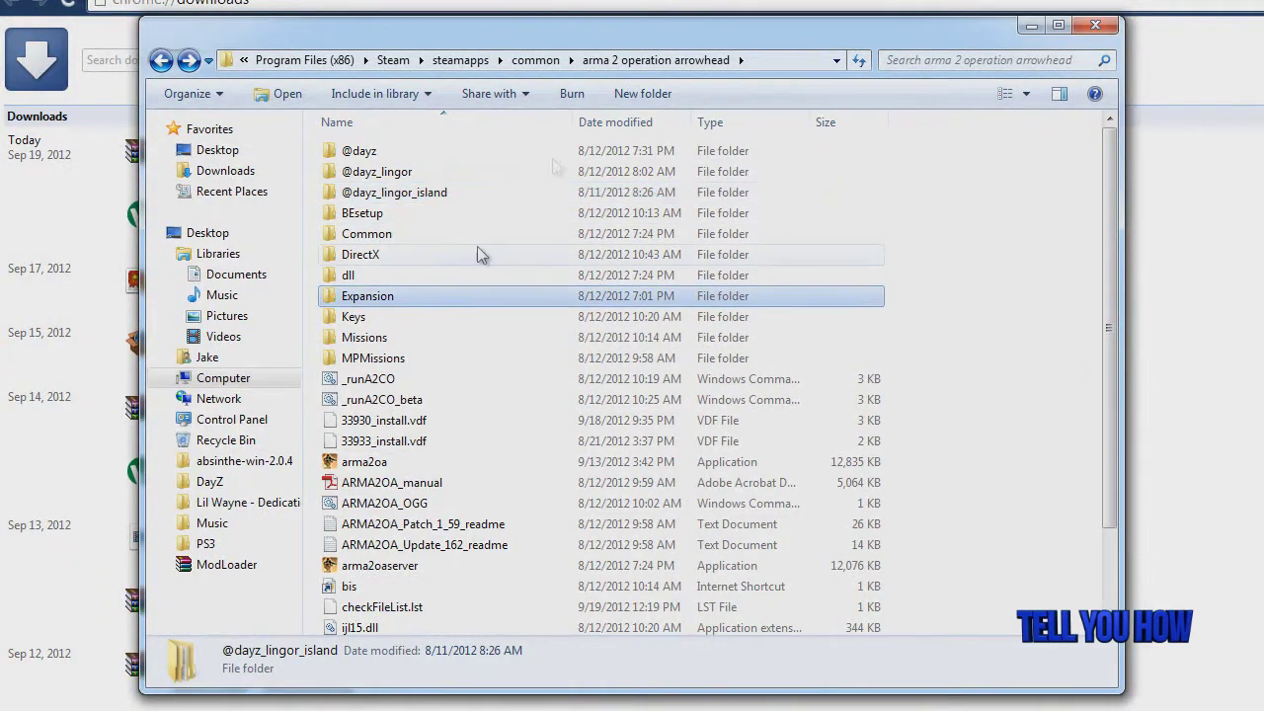
{"action": "double_click", "coordinate": [459, 296]}
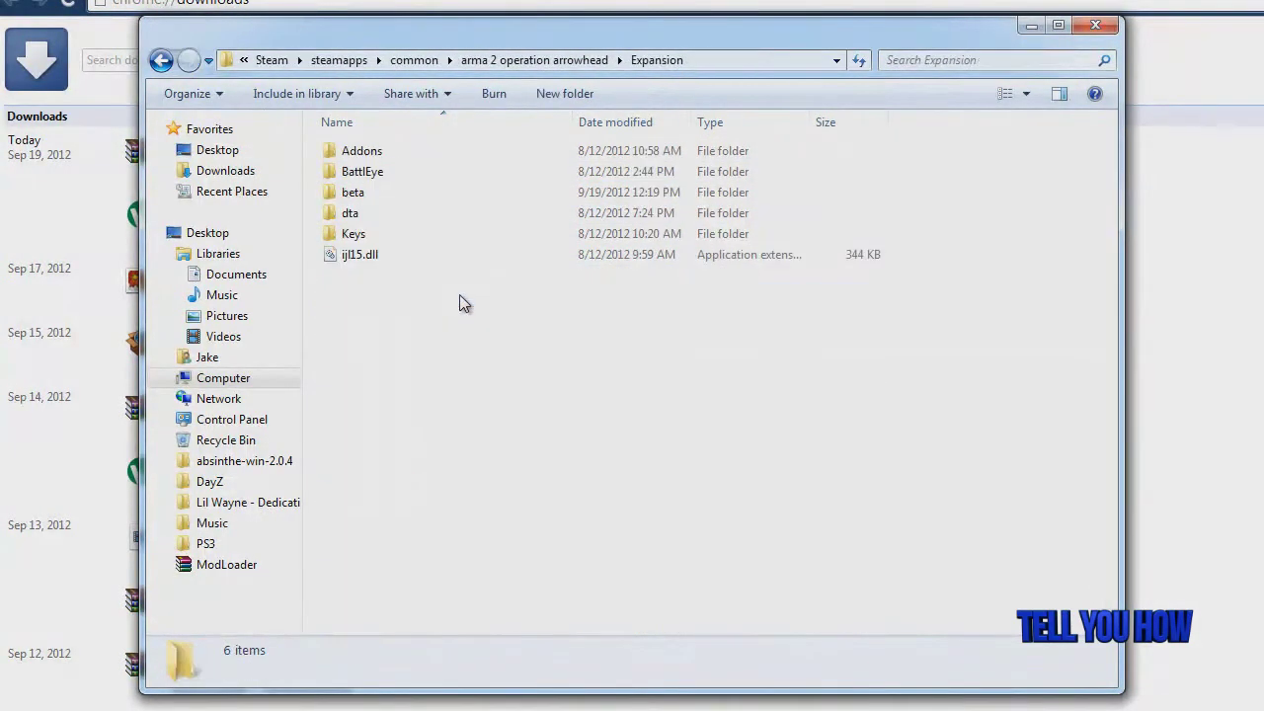
{"action": "double_click", "coordinate": [478, 194]}
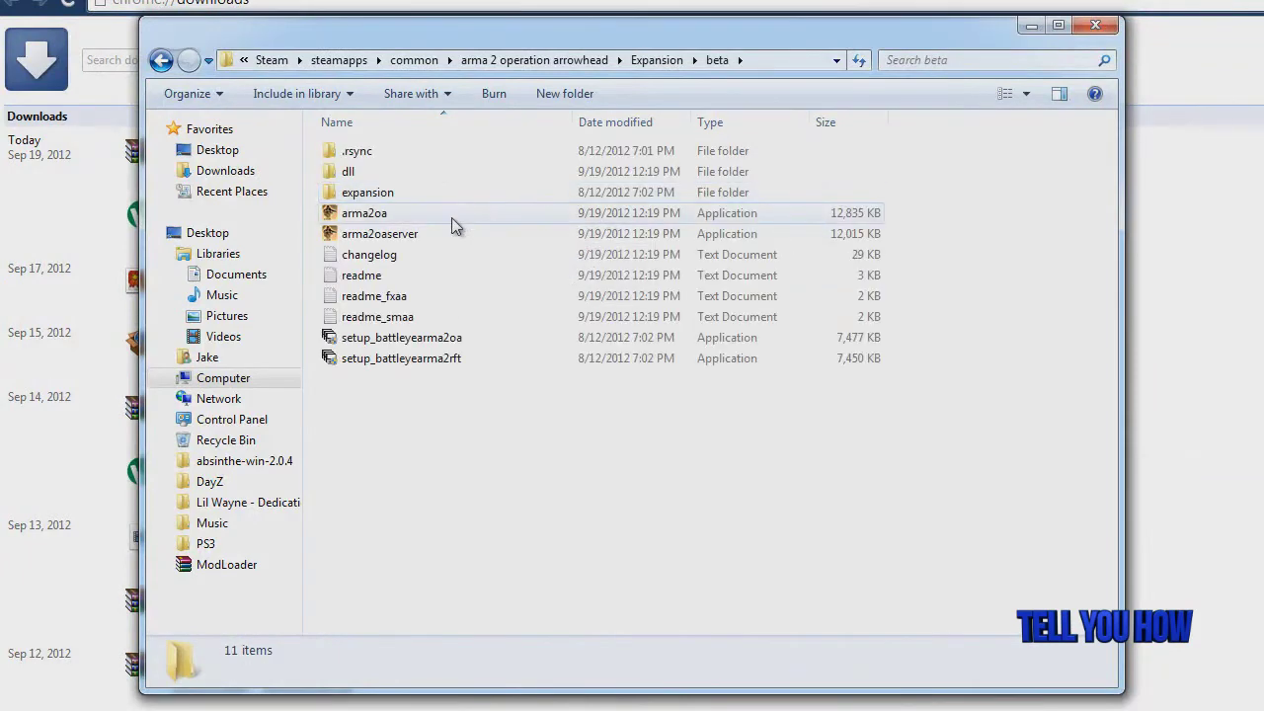
{"action": "left_click", "coordinate": [454, 225]}
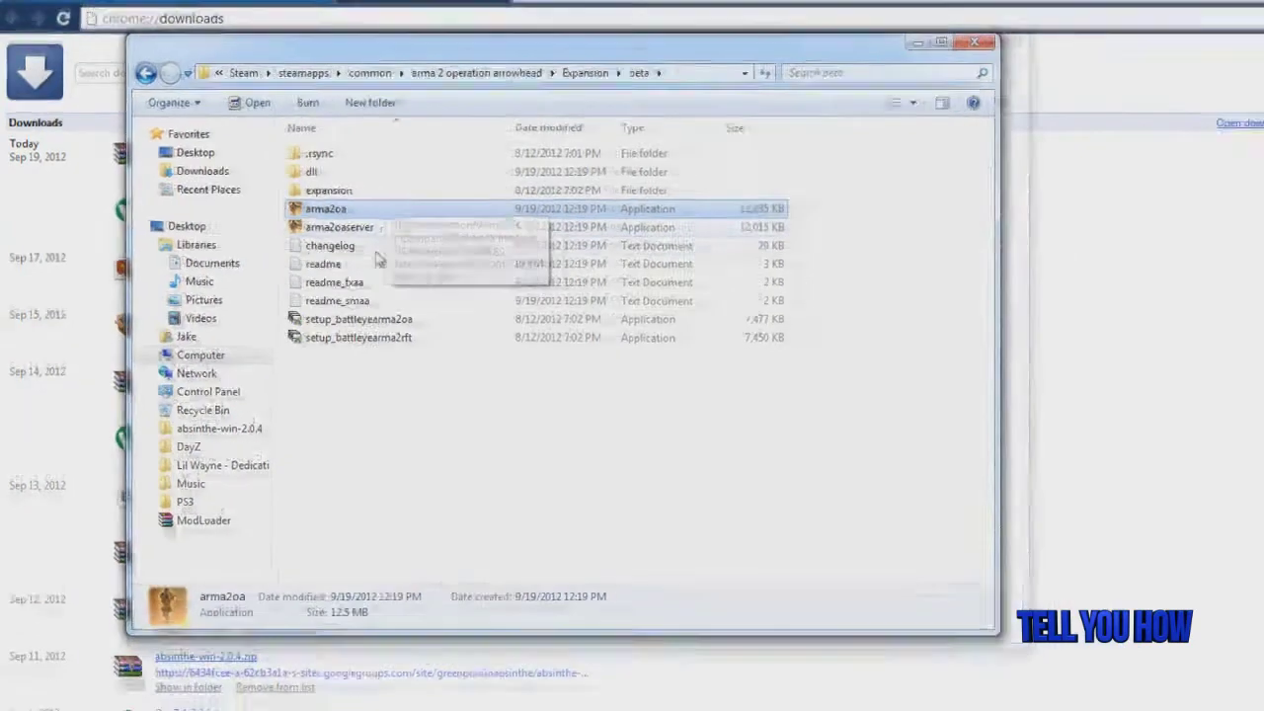
Step: Open a second Explorer window at Local Disk (C:), Program Files (x86), Steam, steamapps, common, arma 2 operation arrowhead
{"action": "key", "text": "super"}
{"action": "left_click", "coordinate": [259, 493]}
{"action": "double_click", "coordinate": [350, 193]}
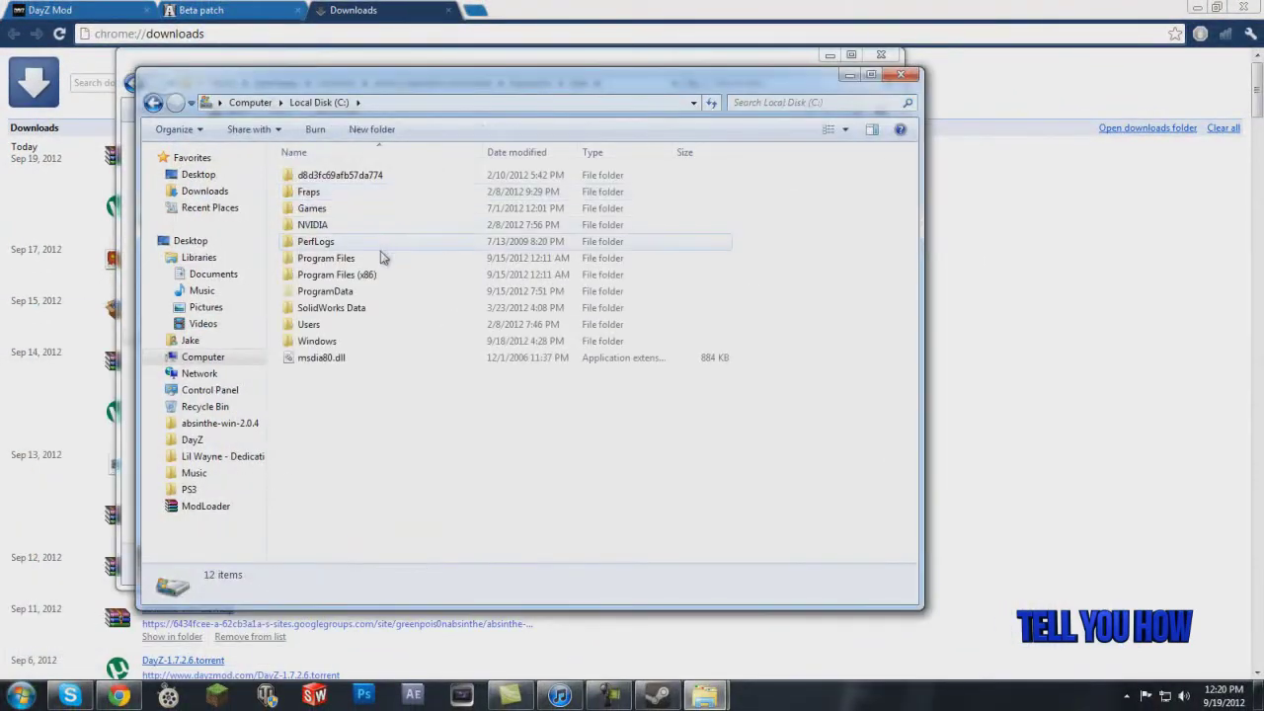
{"action": "double_click", "coordinate": [388, 273]}
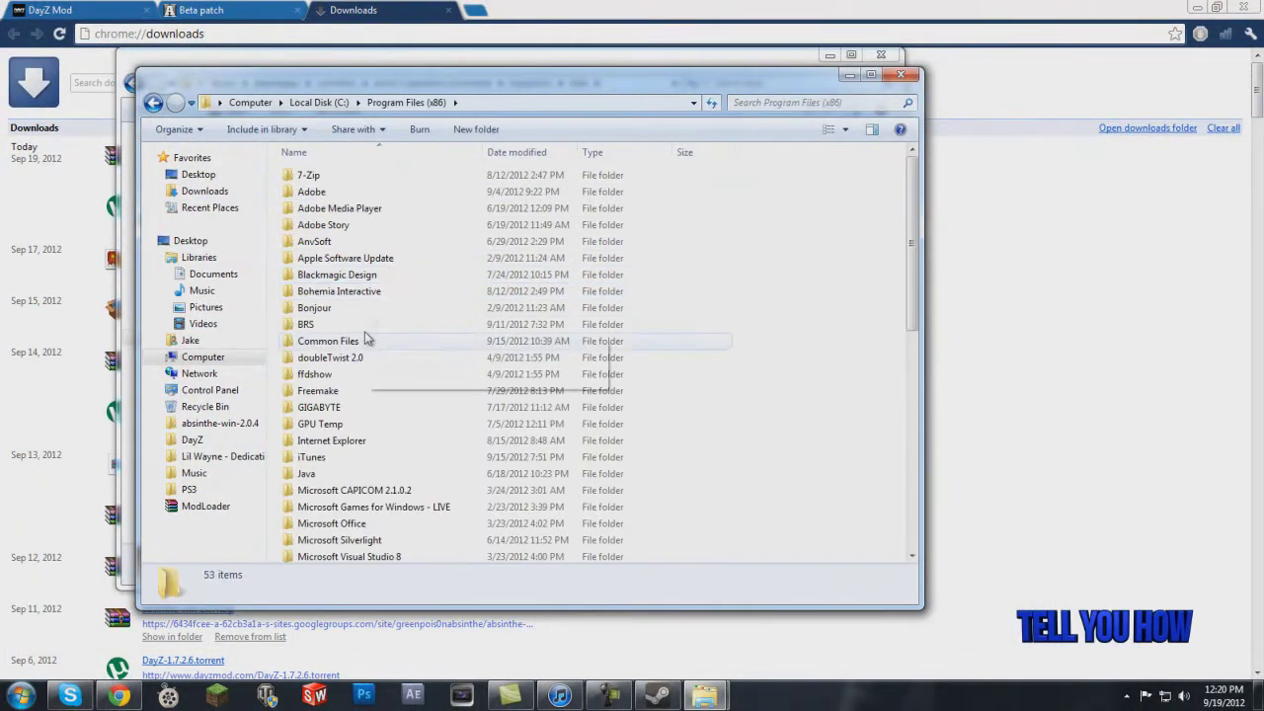
{"action": "scroll", "coordinate": [359, 457], "scroll_direction": "down", "scroll_amount": 8}
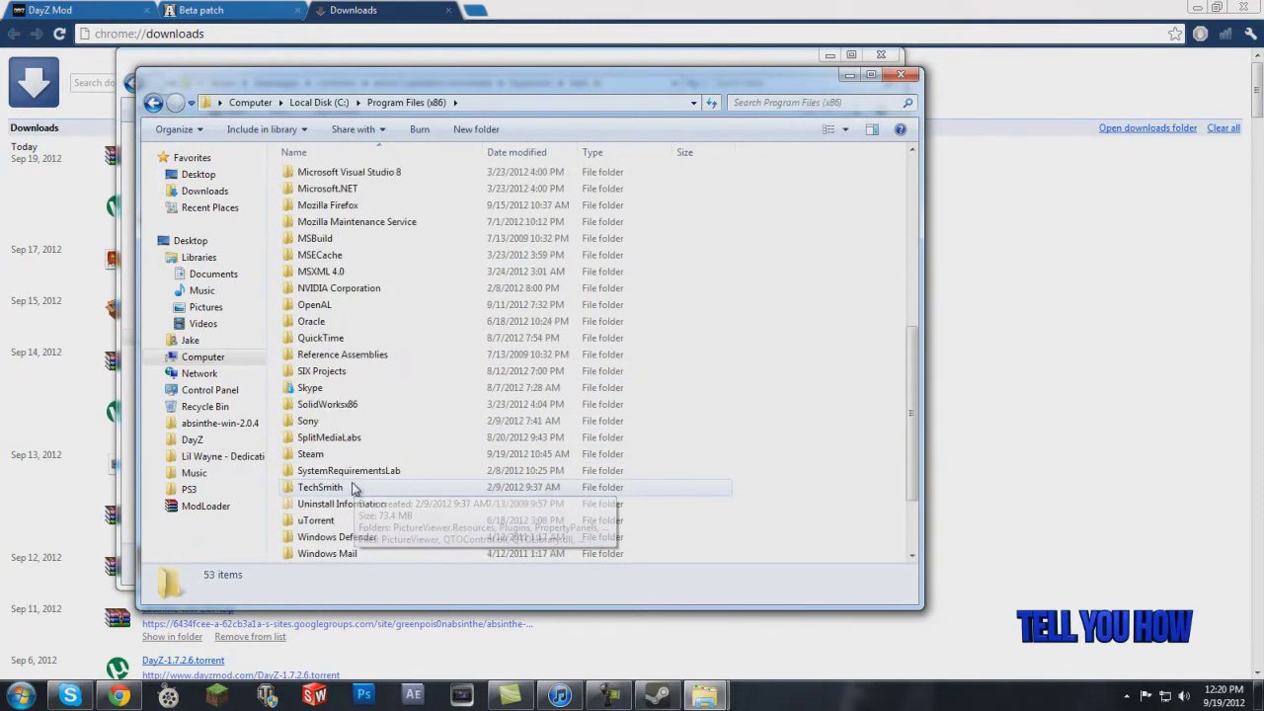
{"action": "double_click", "coordinate": [340, 456]}
{"action": "double_click", "coordinate": [361, 373]}
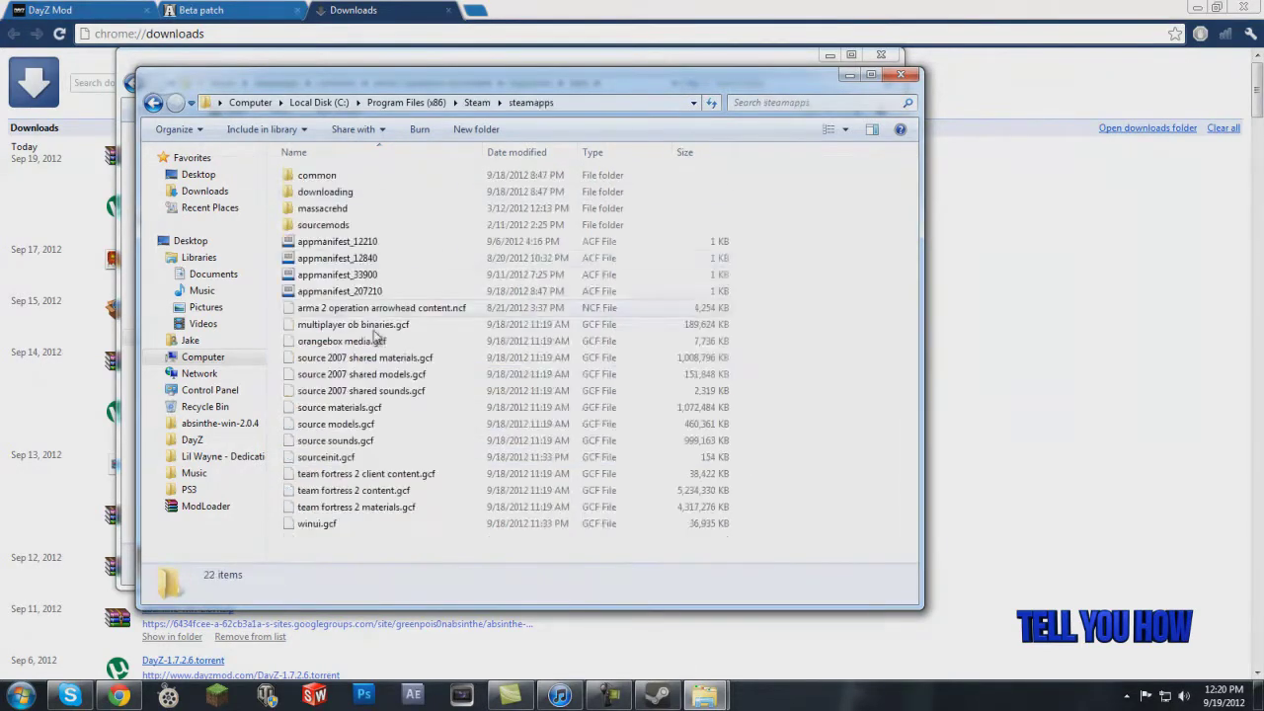
{"action": "double_click", "coordinate": [381, 183]}
{"action": "double_click", "coordinate": [392, 192]}
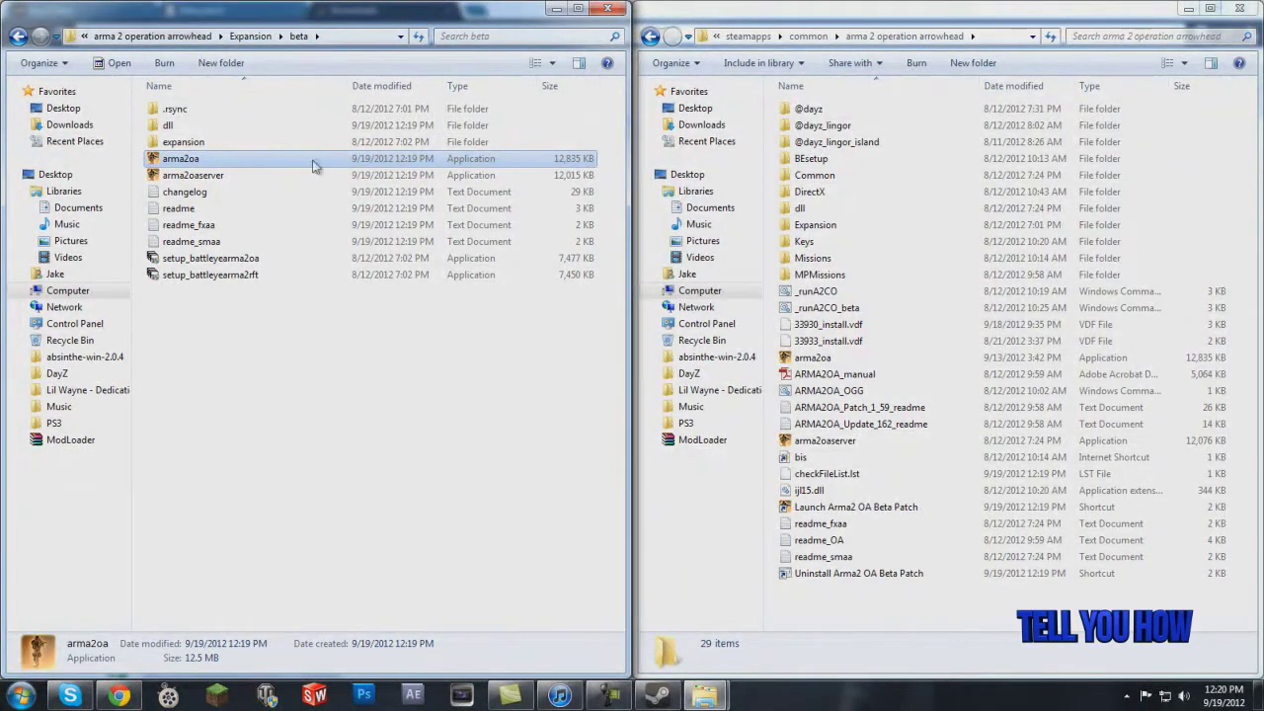
Step: Move arma2oa from the beta folder into the arma 2 operation arrowhead folder, replacing the existing file
{"action": "mouse_move", "coordinate": [301, 161]}
{"action": "left_click_drag", "start_coordinate": [188, 165], "coordinate": [906, 609]}
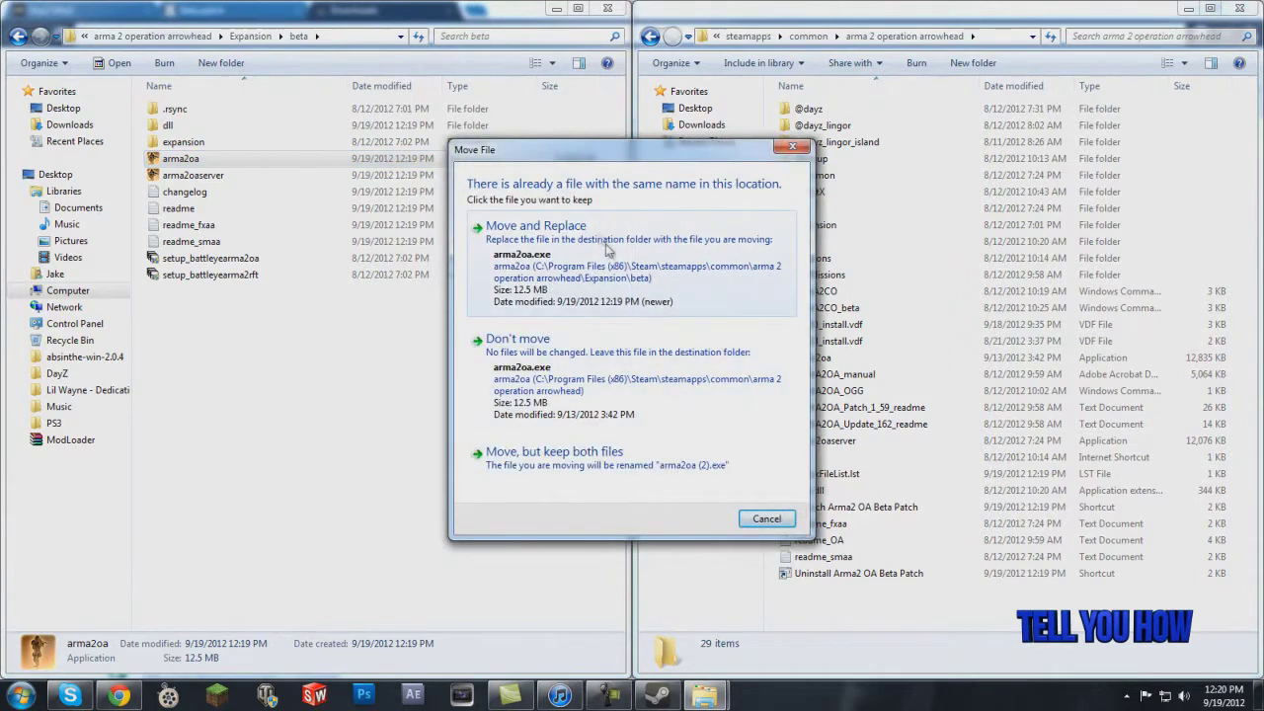
{"action": "left_click", "coordinate": [586, 259]}
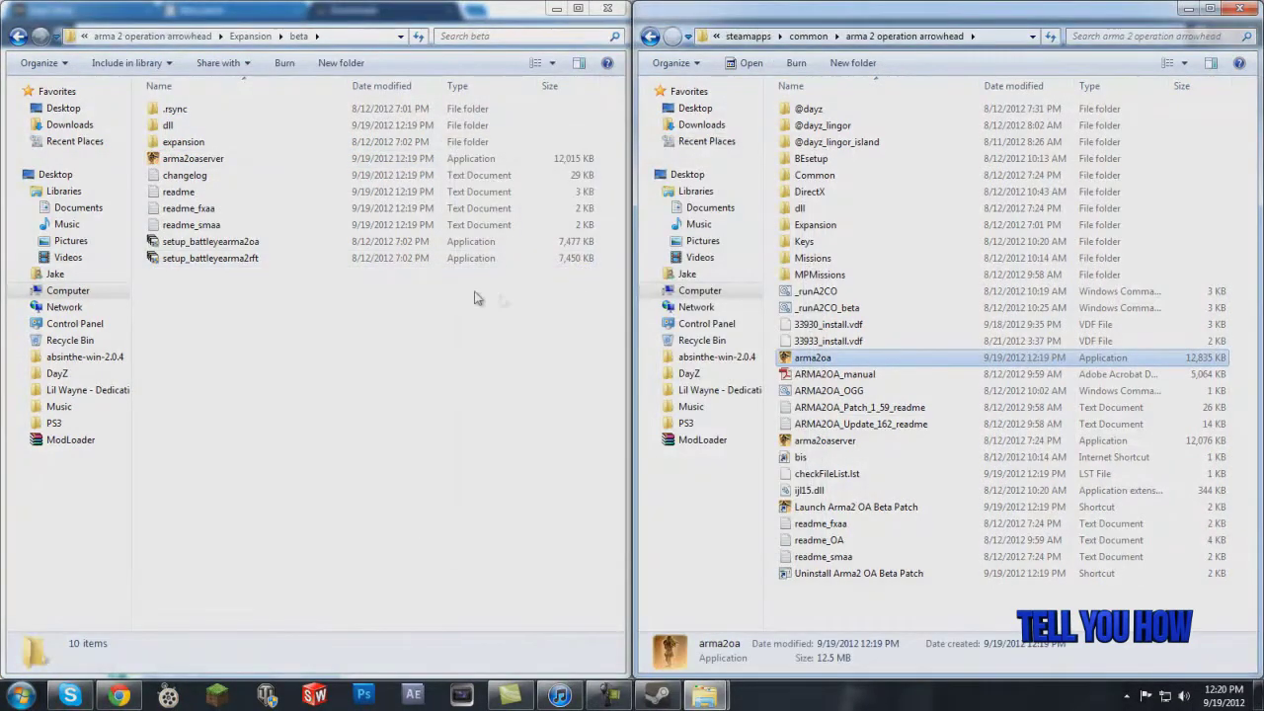
Step: Return the beta window to the game folder, close both Explorer windows and minimize Chrome to reveal Steam
{"action": "left_click", "coordinate": [18, 36]}
{"action": "left_click", "coordinate": [18, 37]}
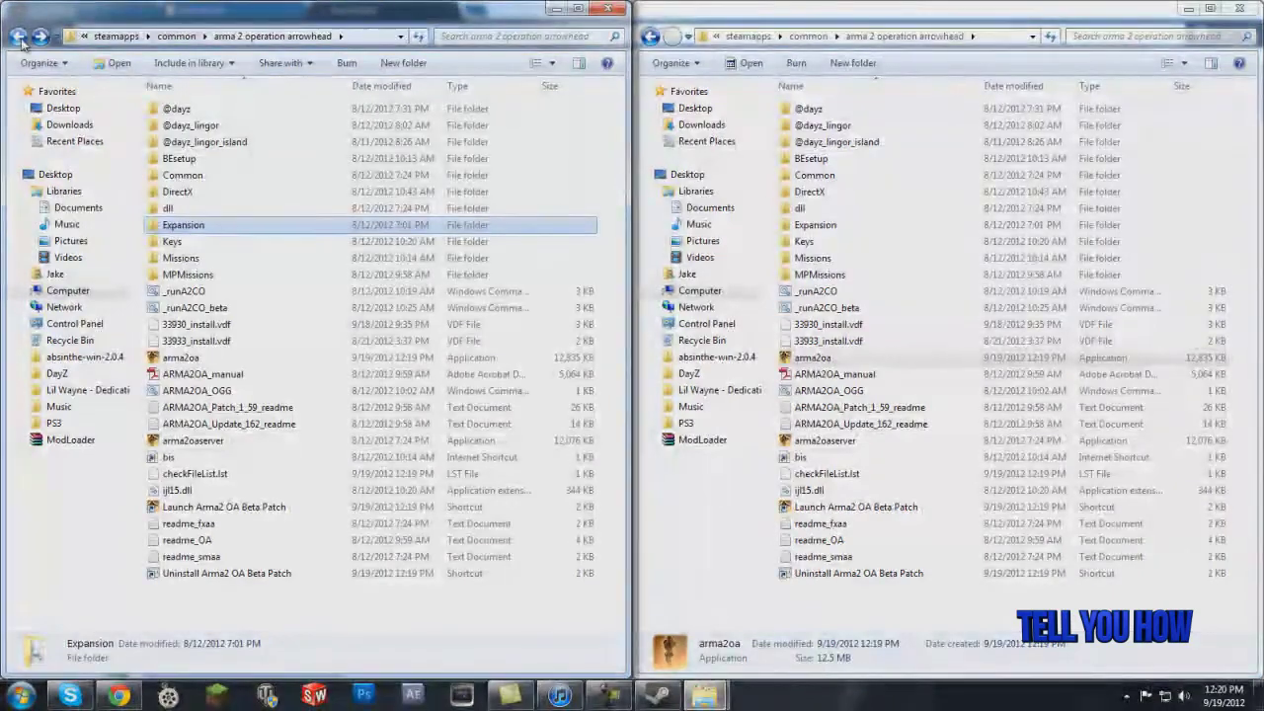
{"action": "left_click", "coordinate": [606, 10]}
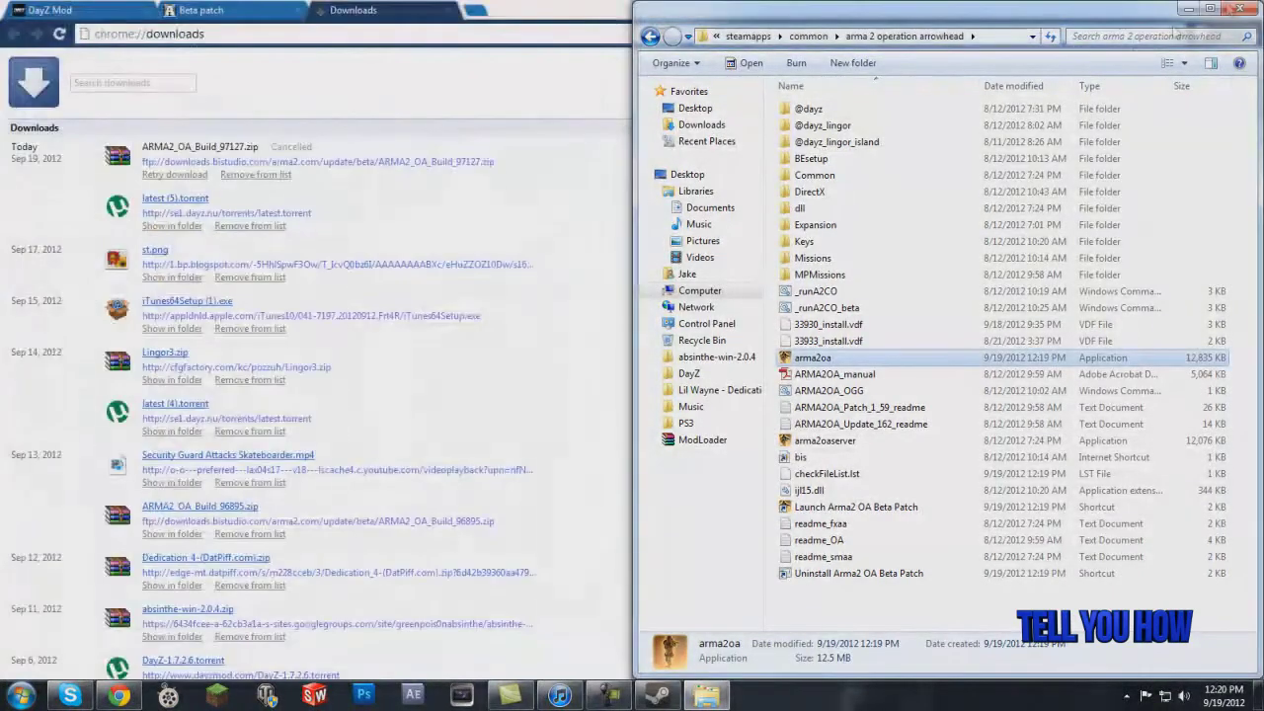
{"action": "left_click", "coordinate": [1240, 10]}
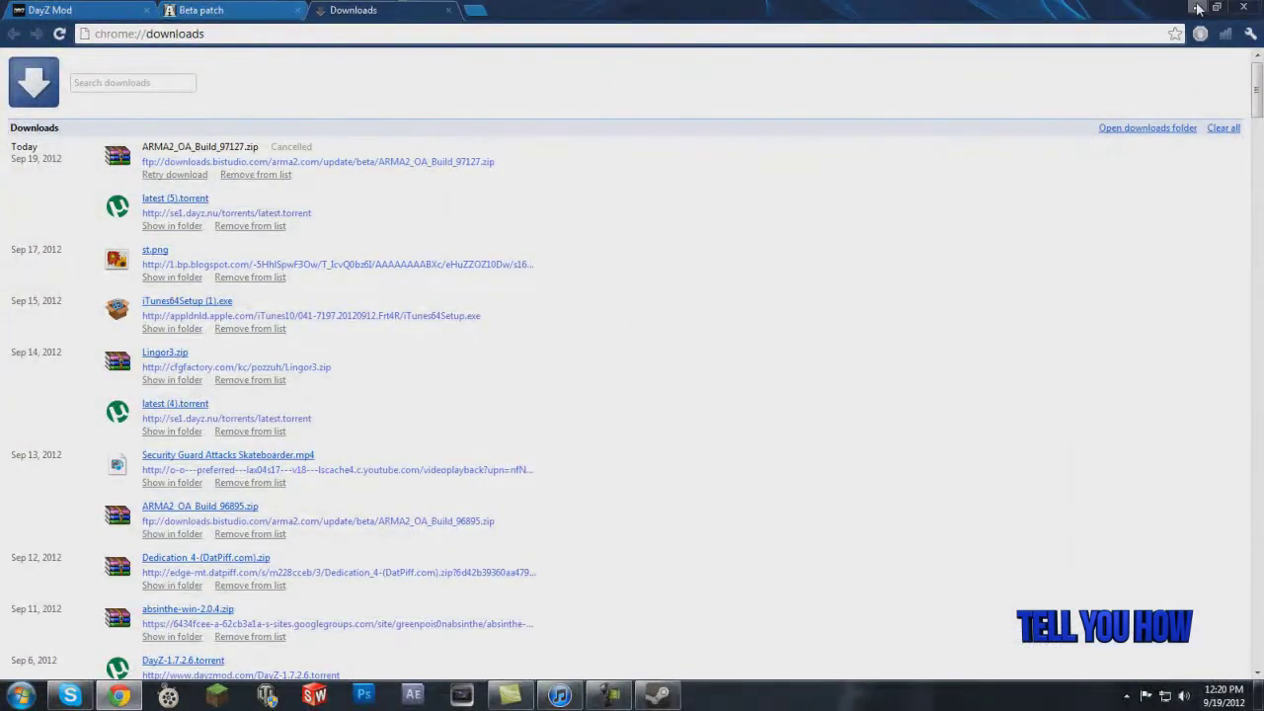
{"action": "left_click", "coordinate": [1197, 8]}
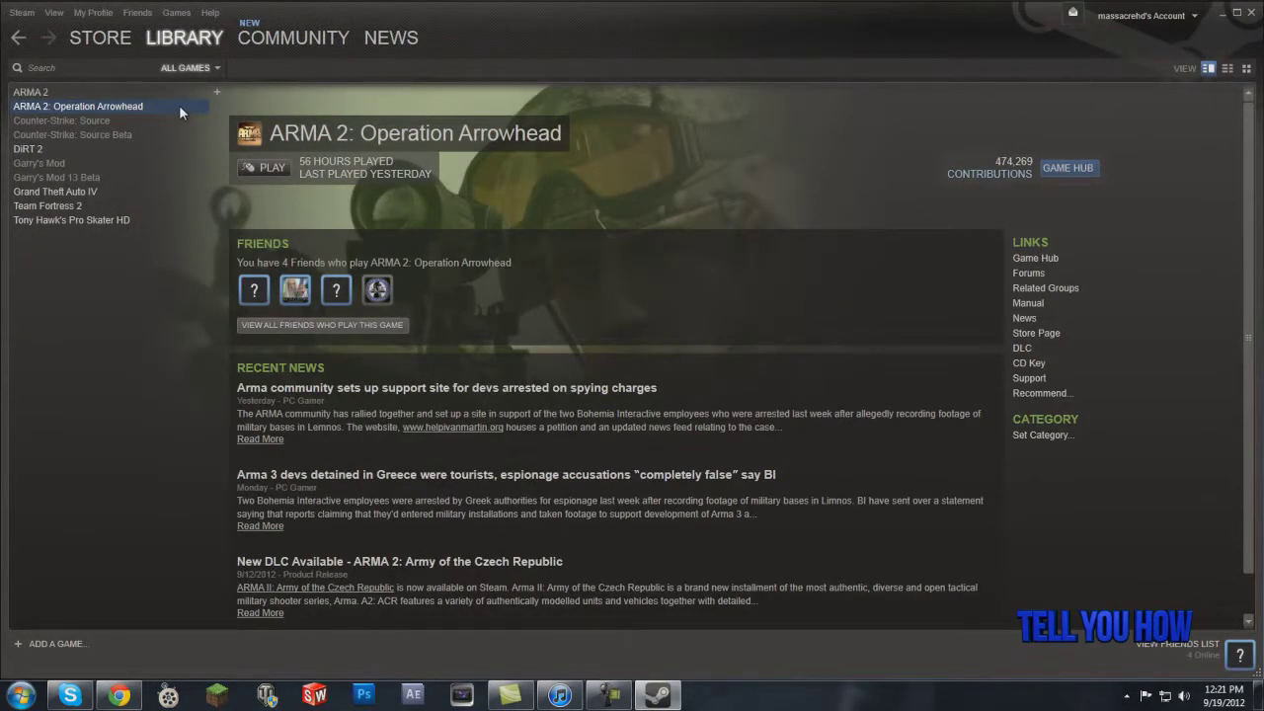
Step: Open the launch options of ARMA 2: Operation Arrowhead from its properties in the Steam library
{"action": "left_click", "coordinate": [104, 92]}
{"action": "left_click", "coordinate": [108, 112]}
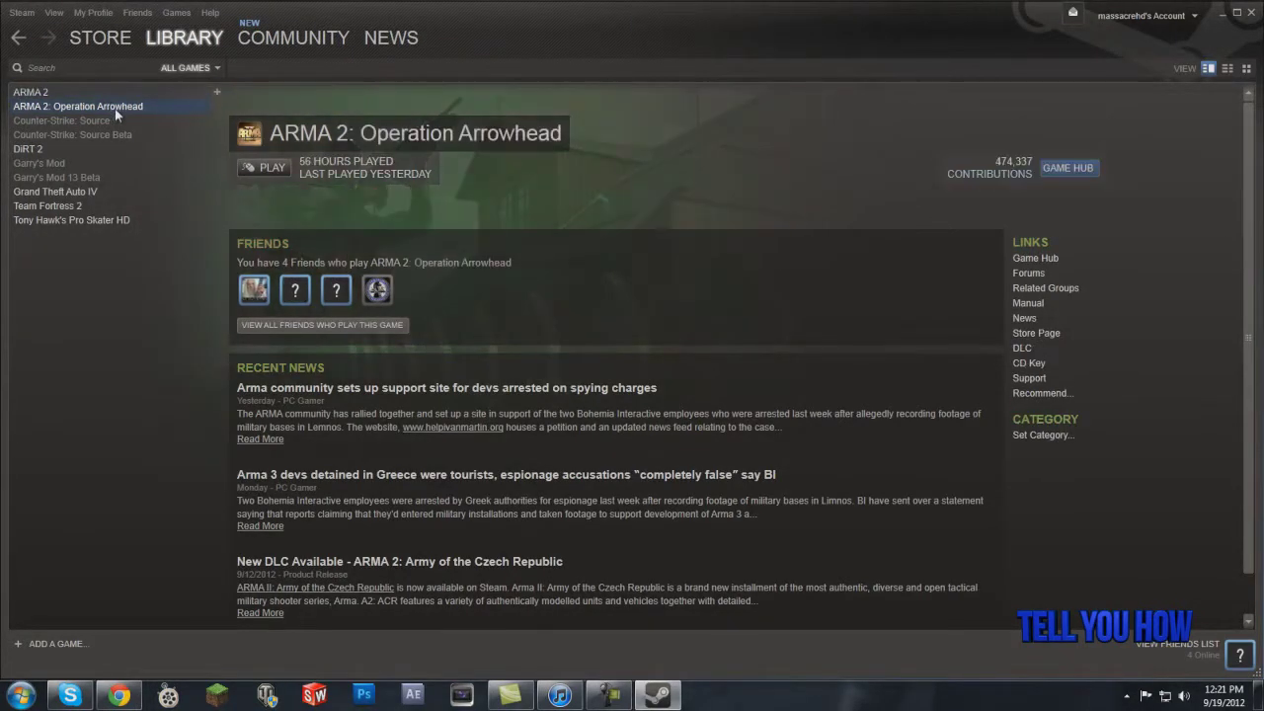
{"action": "right_click", "coordinate": [115, 108]}
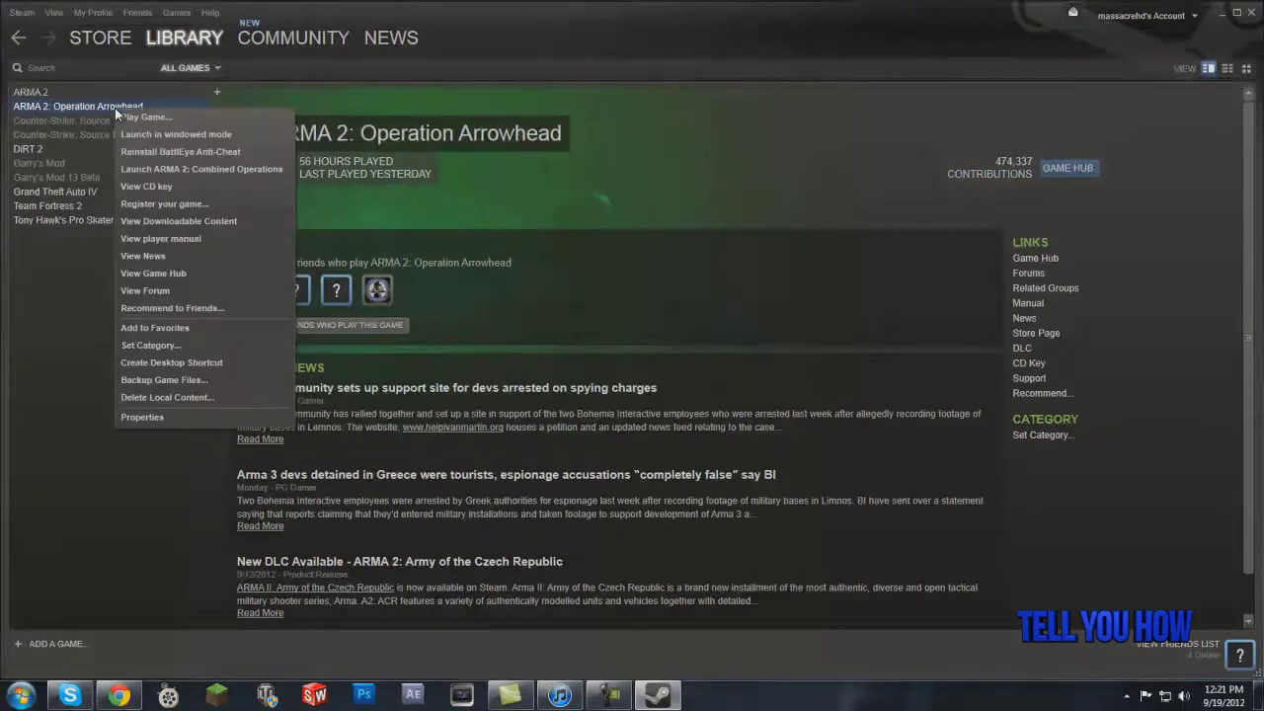
{"action": "left_click", "coordinate": [150, 418]}
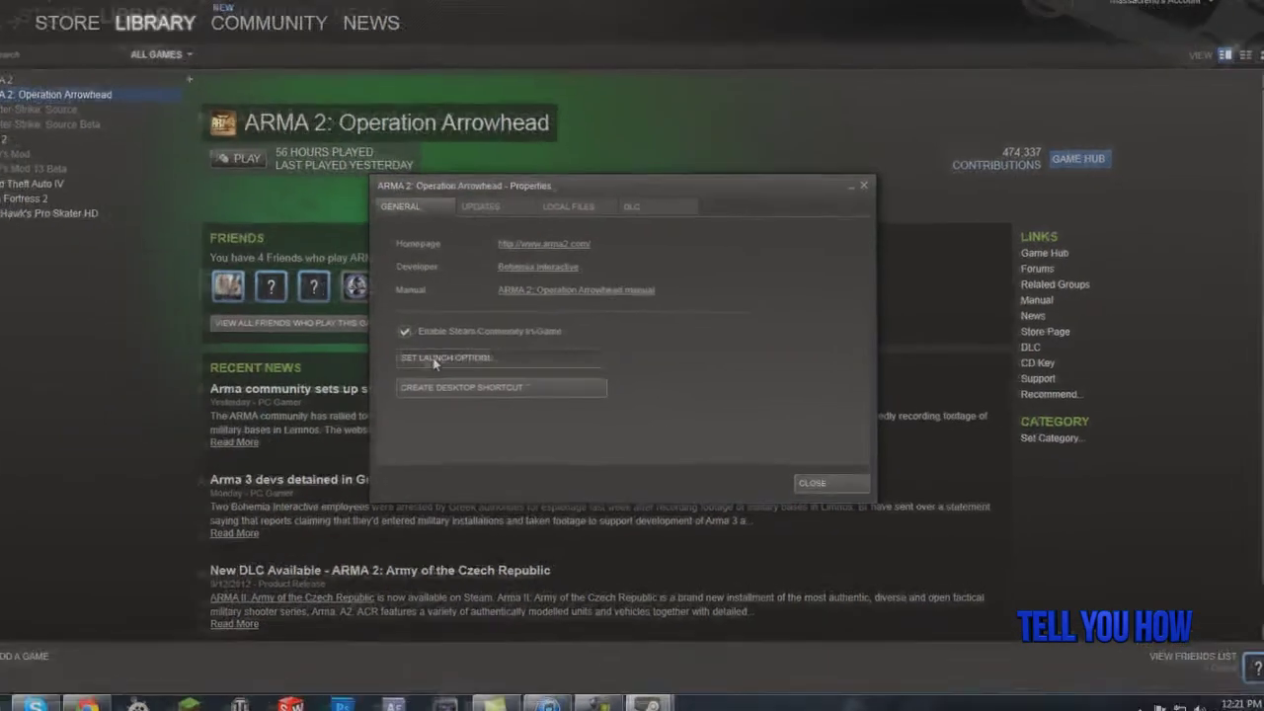
{"action": "left_click", "coordinate": [434, 360]}
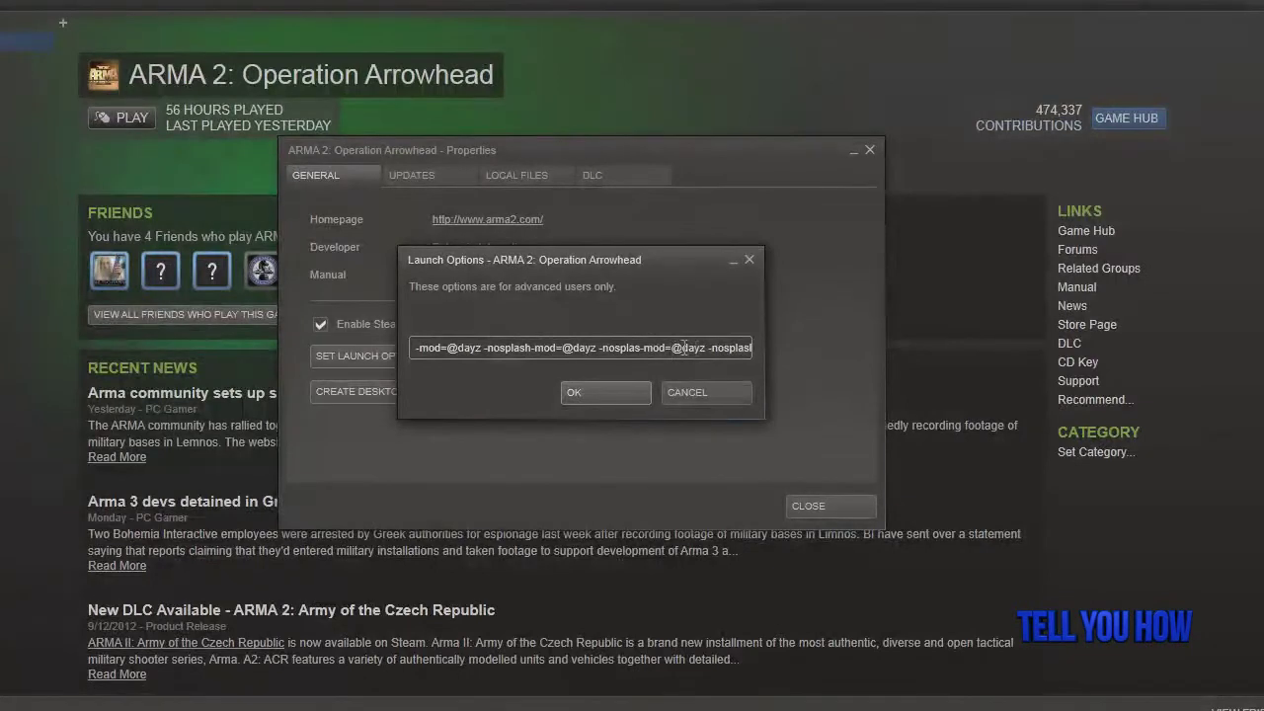
{"action": "key", "text": "ctrl+shift+Left"}
{"action": "left_click", "coordinate": [623, 350]}
{"action": "key", "text": "ctrl+a"}
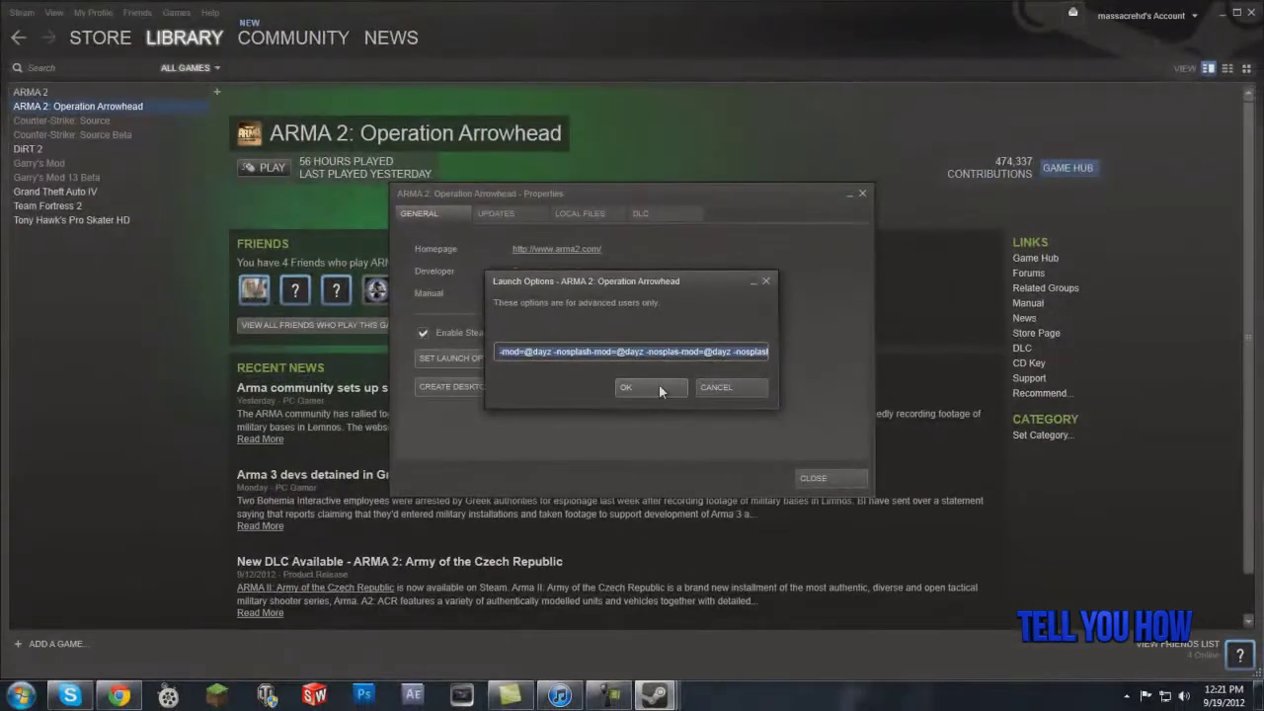
{"action": "left_click", "coordinate": [659, 386]}
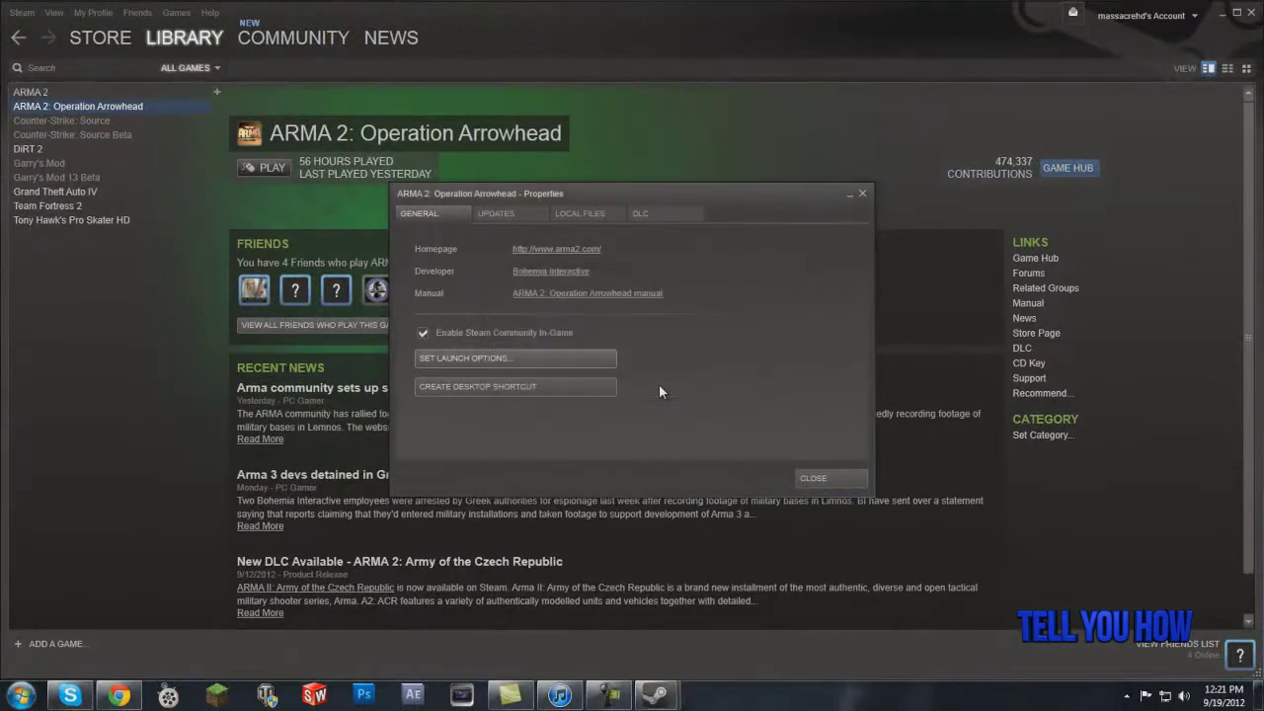
{"action": "left_click", "coordinate": [841, 478]}
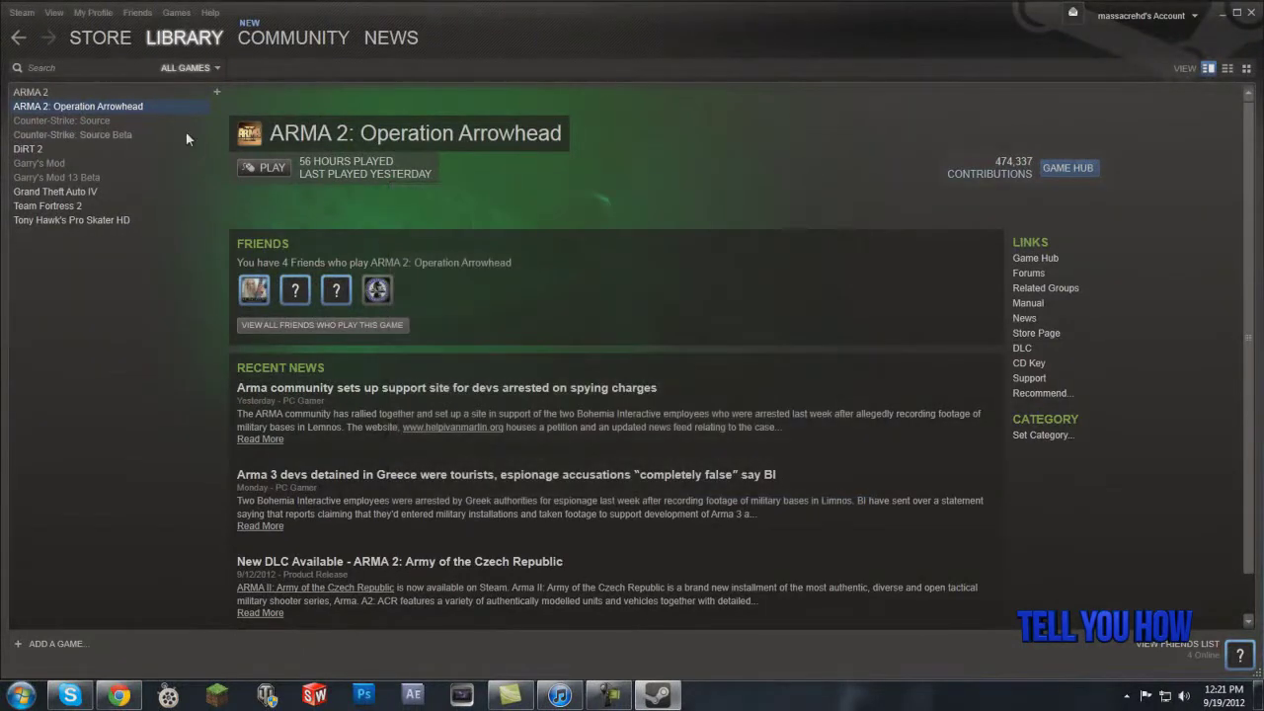
Step: Start ARMA 2: Operation Arrowhead with the Launch ARMA 2: Combined Operations option
{"action": "double_click", "coordinate": [140, 107]}
{"action": "left_click", "coordinate": [592, 375]}
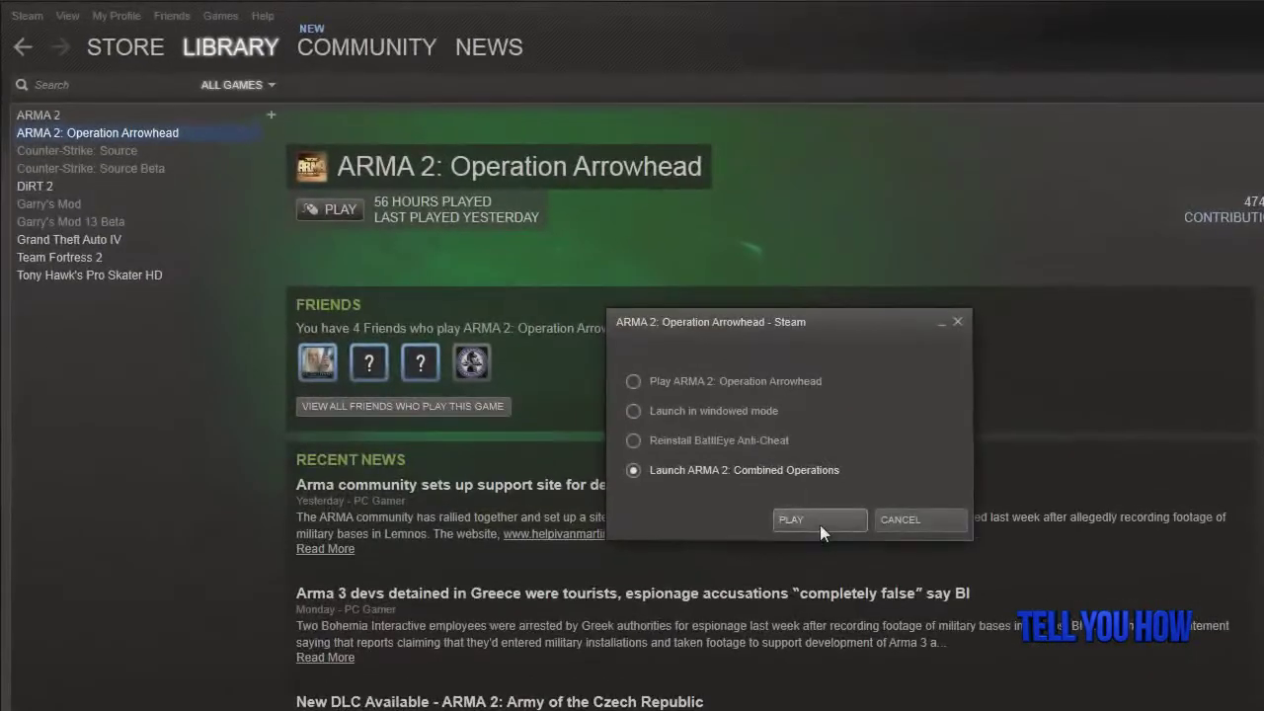
{"action": "left_click", "coordinate": [821, 520]}
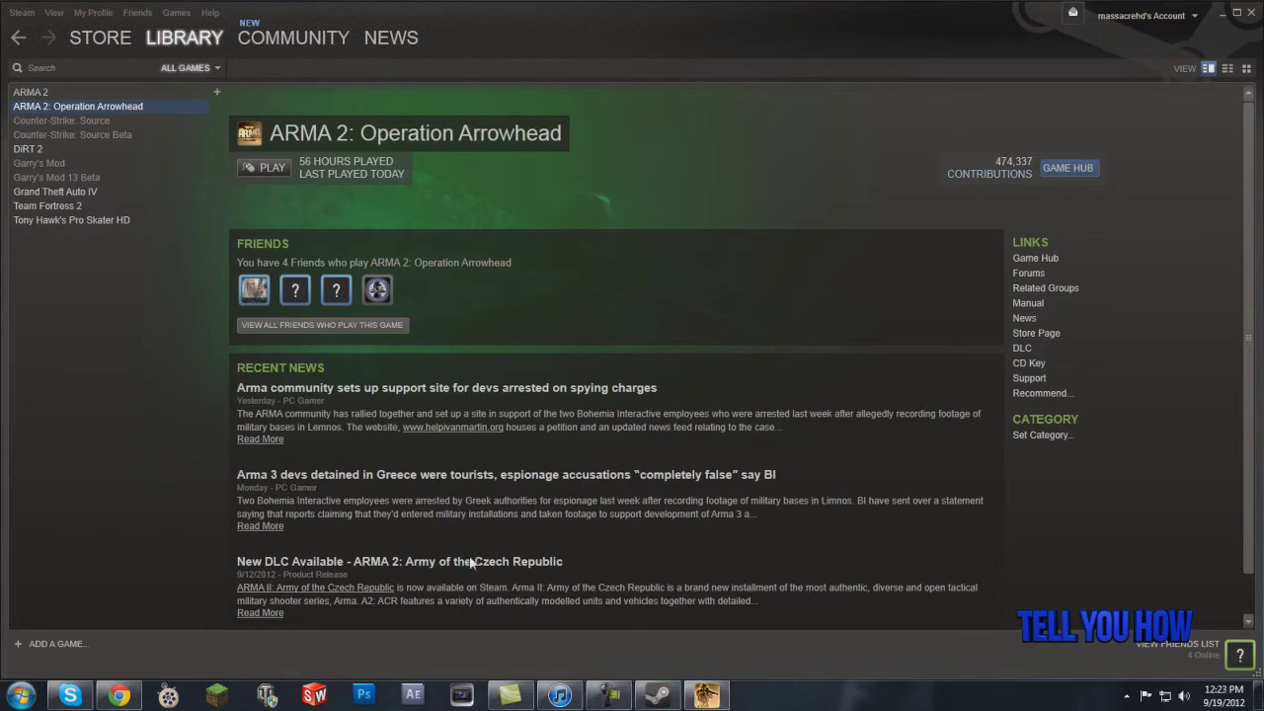
Step: Switch to Chrome and review the DayZ Mod download page, the downloads list and the arma2.com beta patch page
{"action": "left_click", "coordinate": [119, 669]}
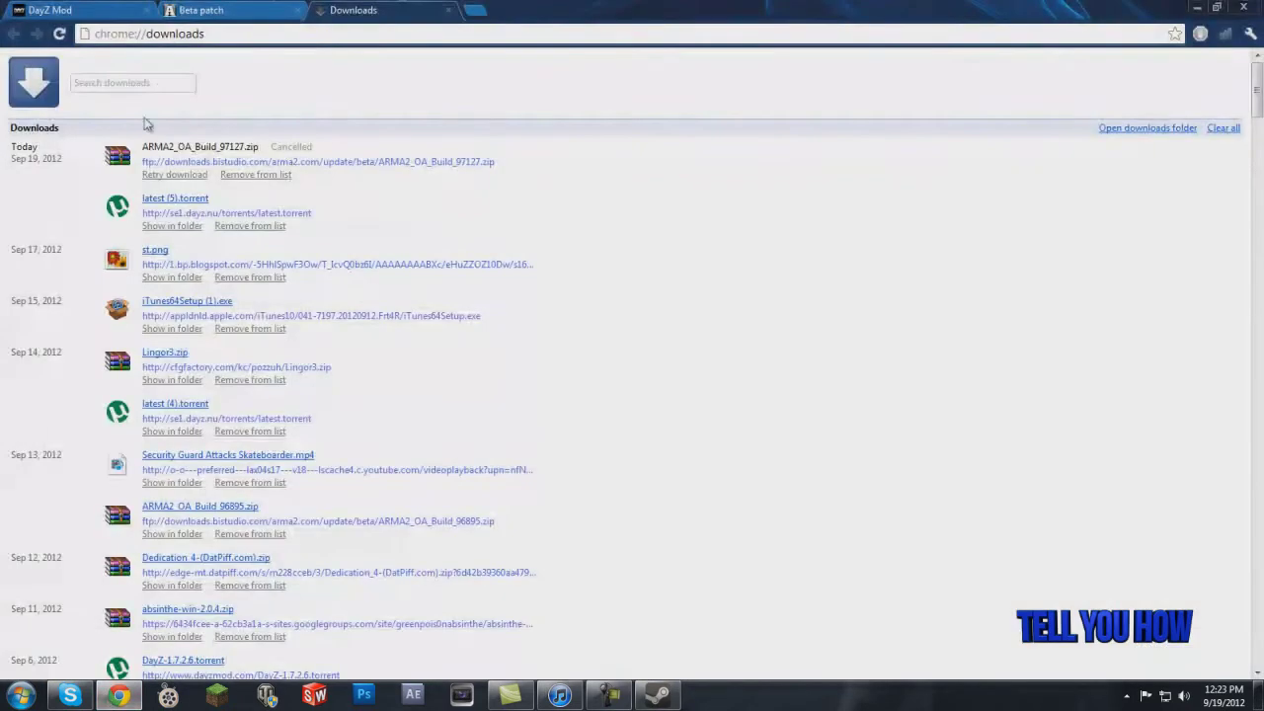
{"action": "key", "text": "ctrl+Tab"}
{"action": "scroll", "coordinate": [108, 314], "scroll_direction": "up", "scroll_amount": 10}
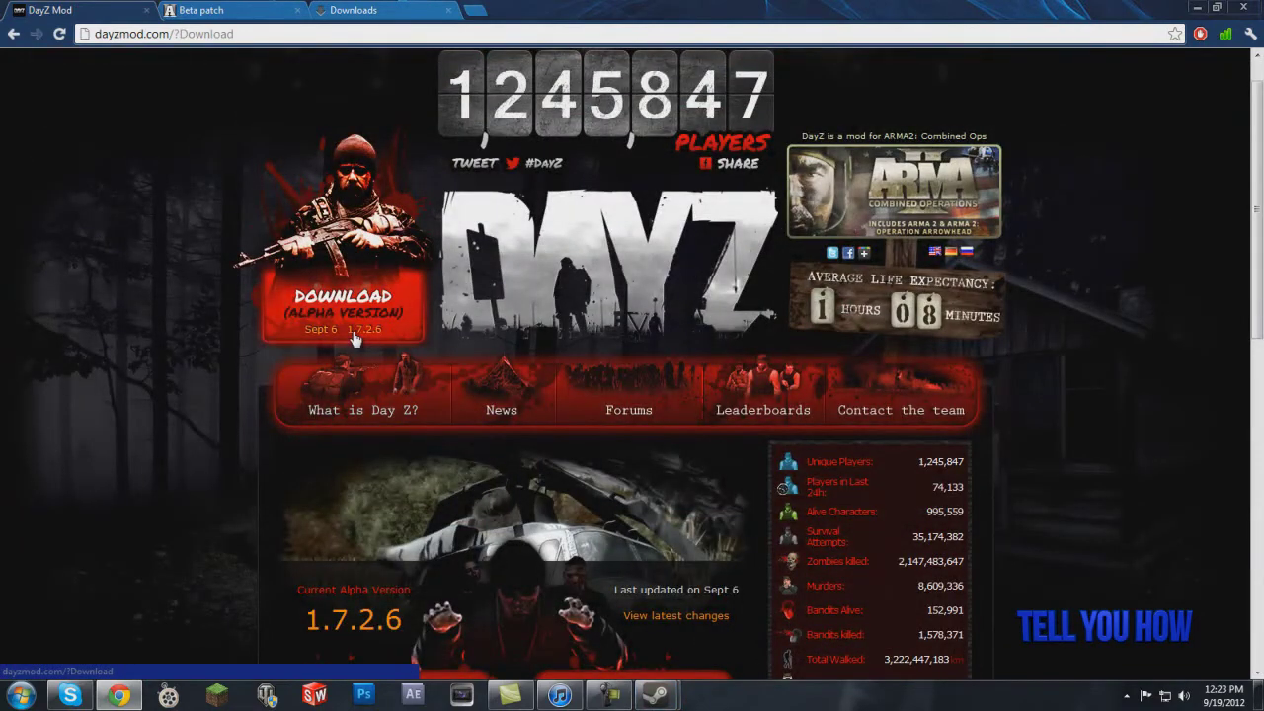
{"action": "key", "text": "ctrl+Tab"}
{"action": "key", "text": "ctrl+Tab"}
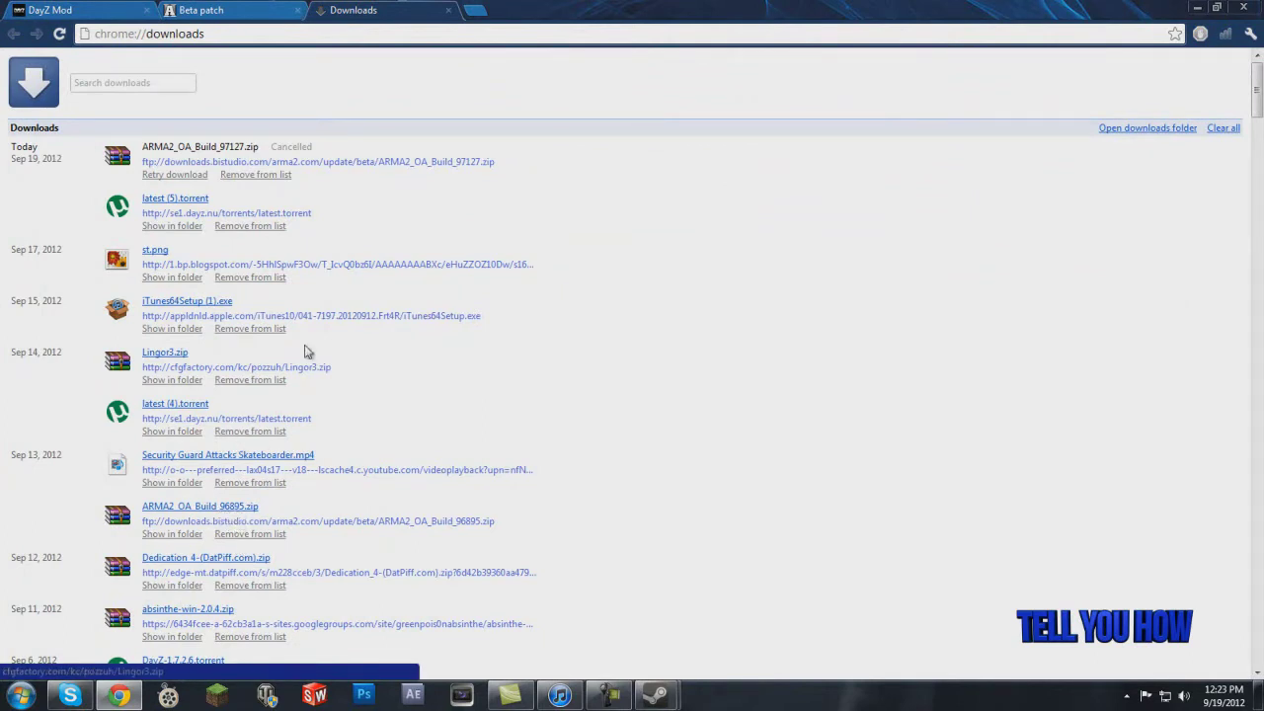
{"action": "left_click", "coordinate": [197, 13]}
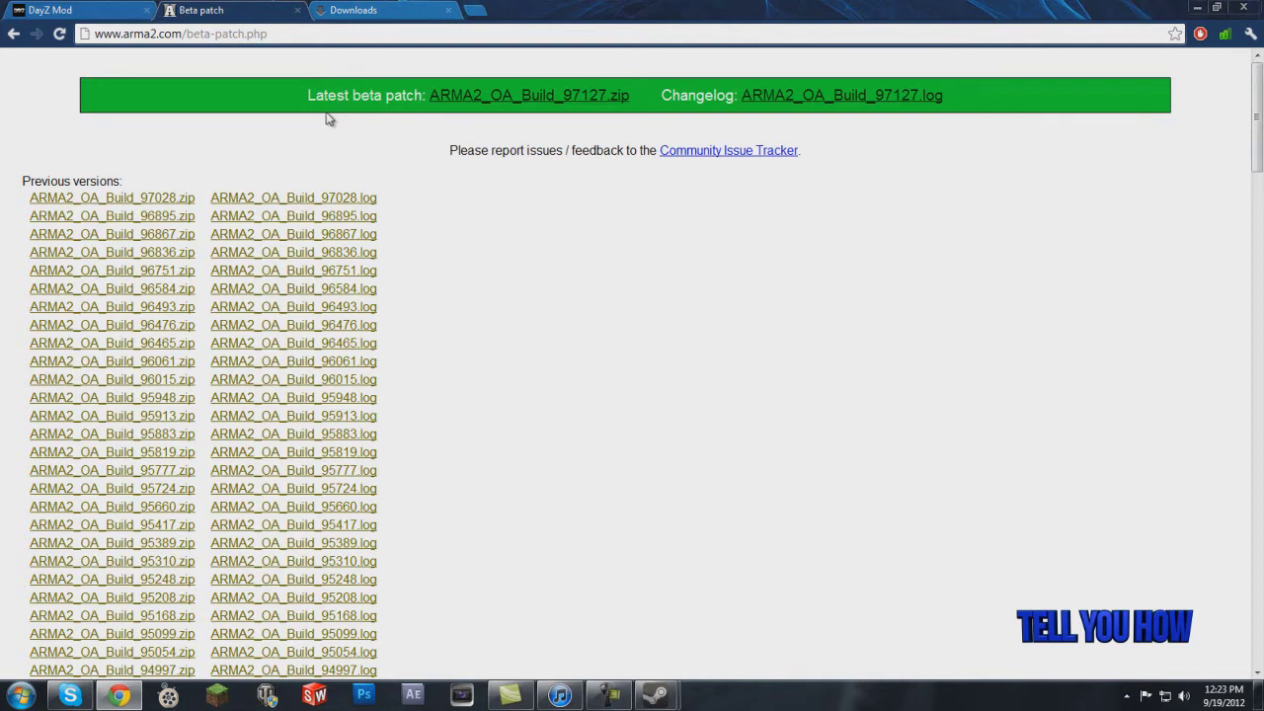
{"action": "left_click", "coordinate": [286, 33]}
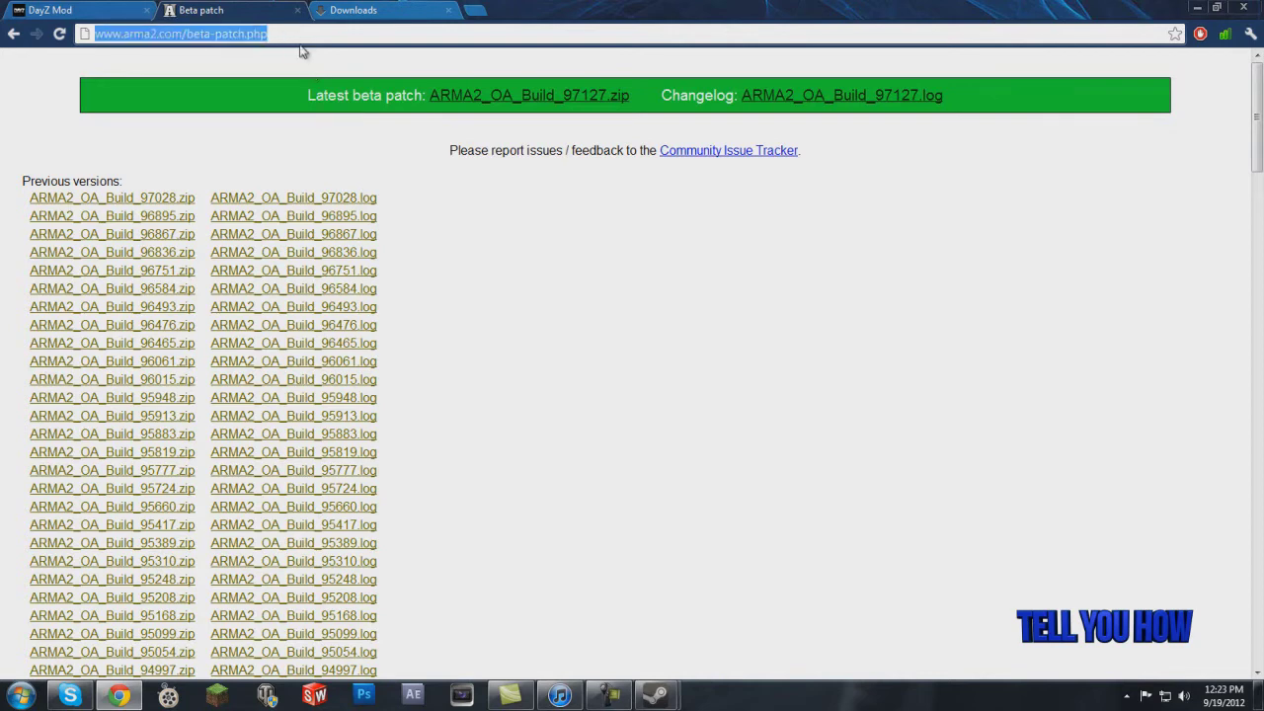
{"action": "left_click", "coordinate": [452, 215]}
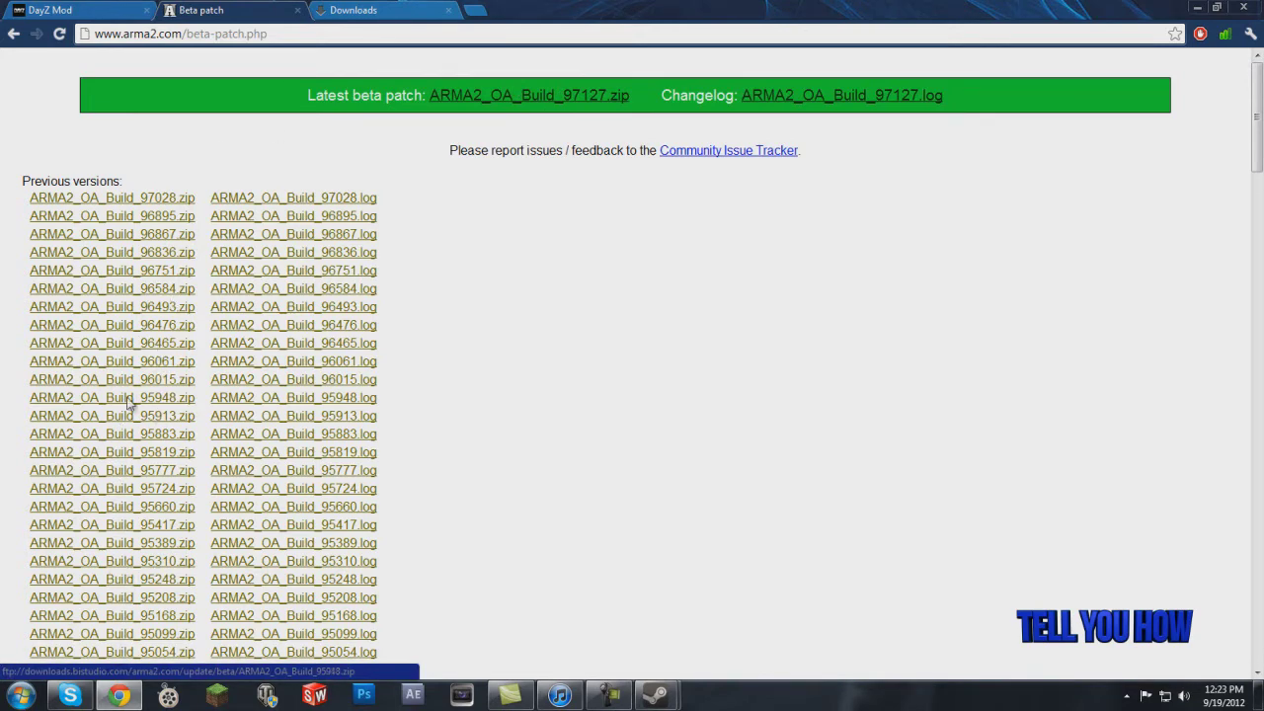
{"action": "left_click", "coordinate": [96, 8]}
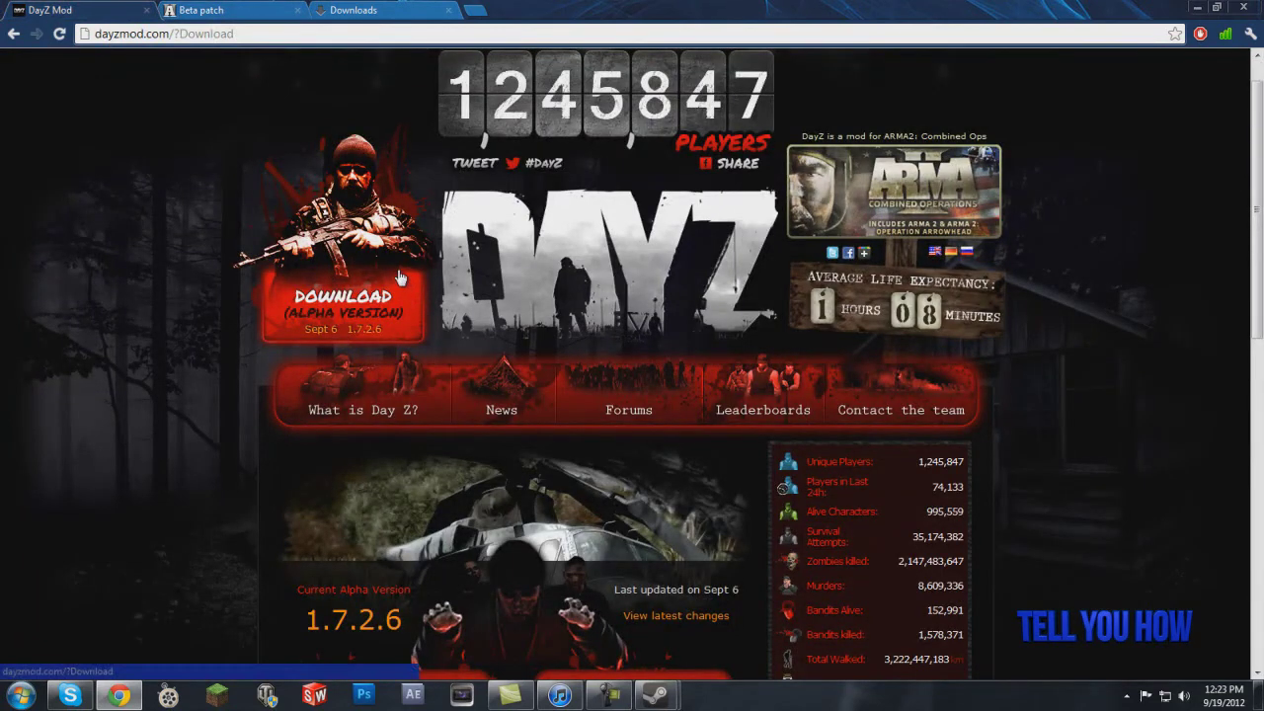
{"action": "left_click", "coordinate": [200, 10]}
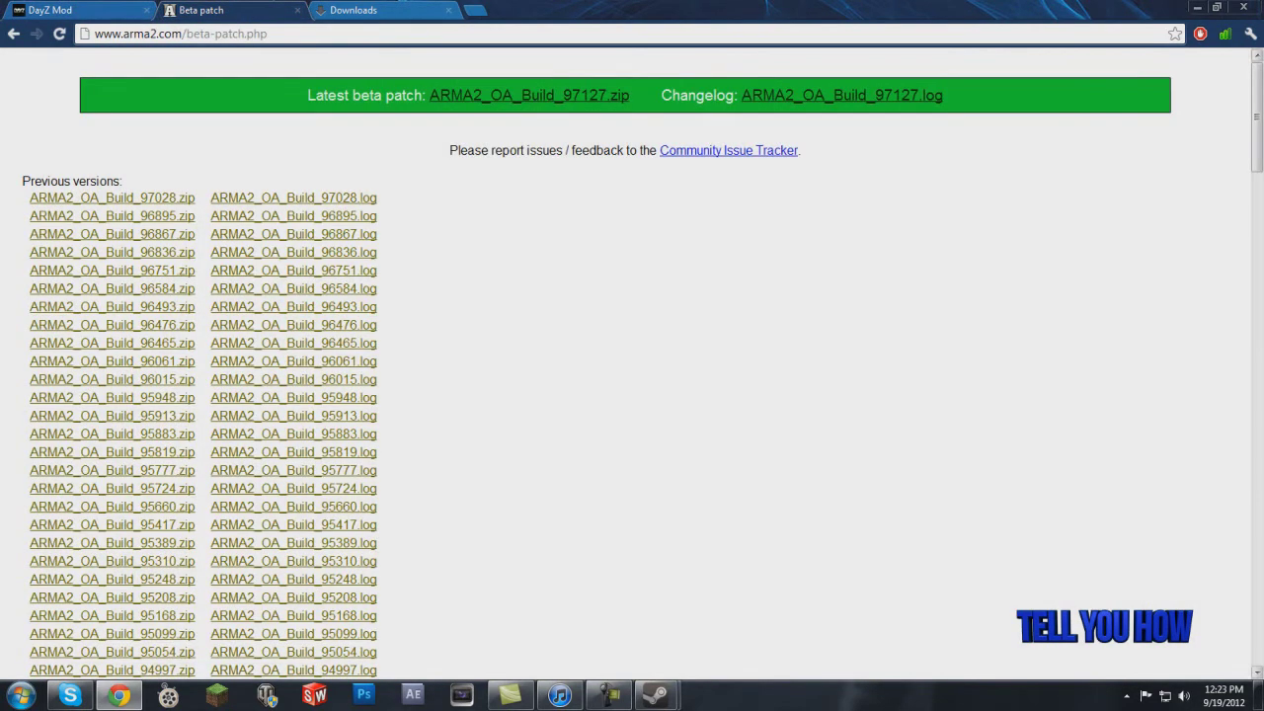